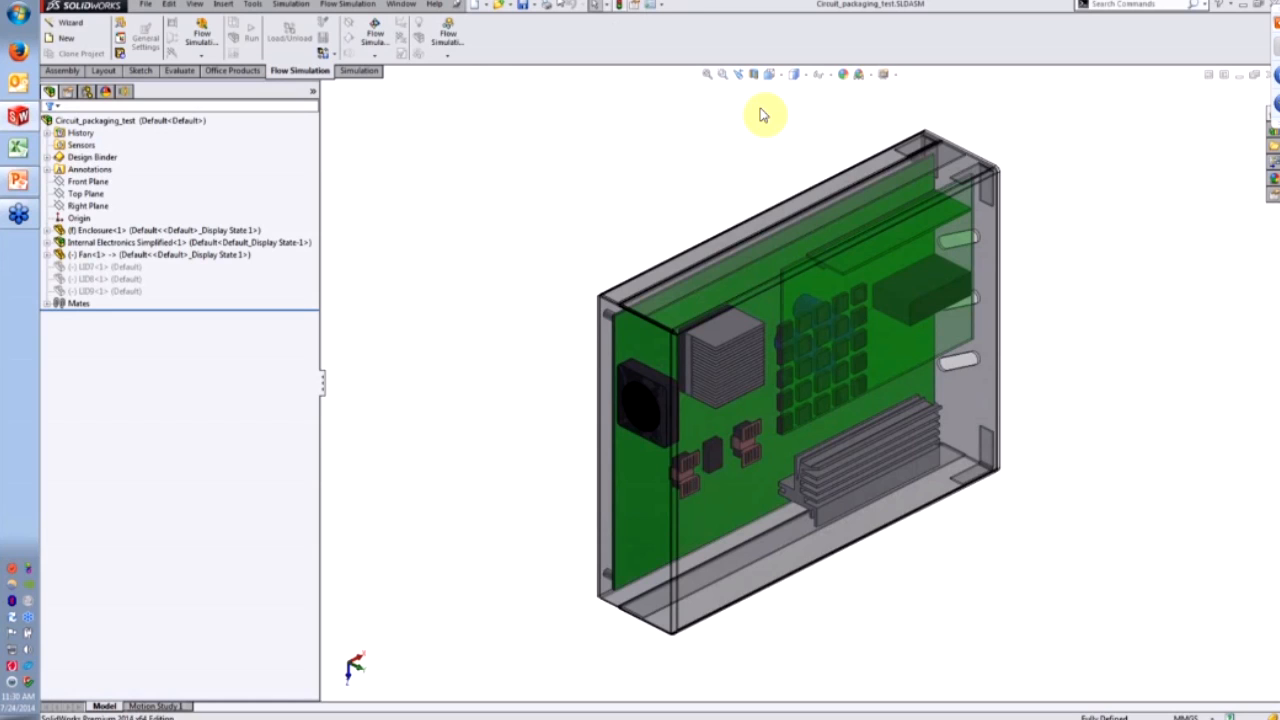
- Confirm the SolidWorks Flow Simulation 2014 add-in is enabled, then launch the project Wizard
click(661, 6)
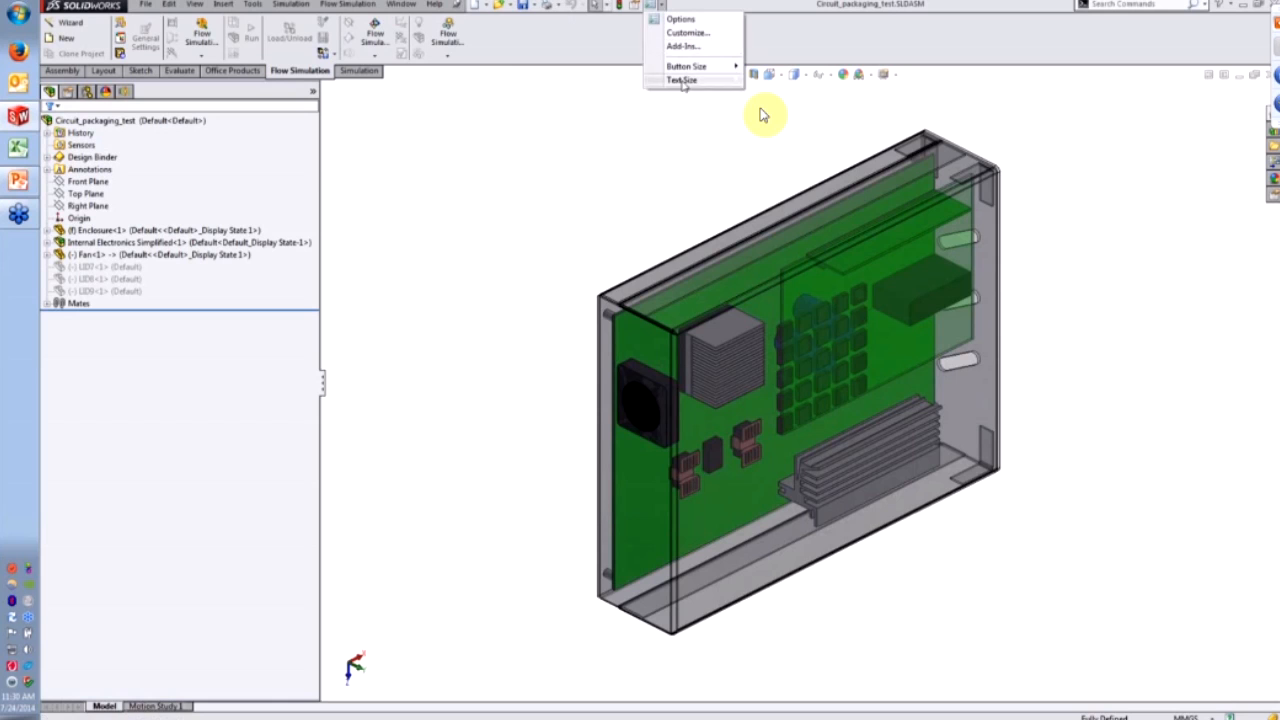
click(253, 4)
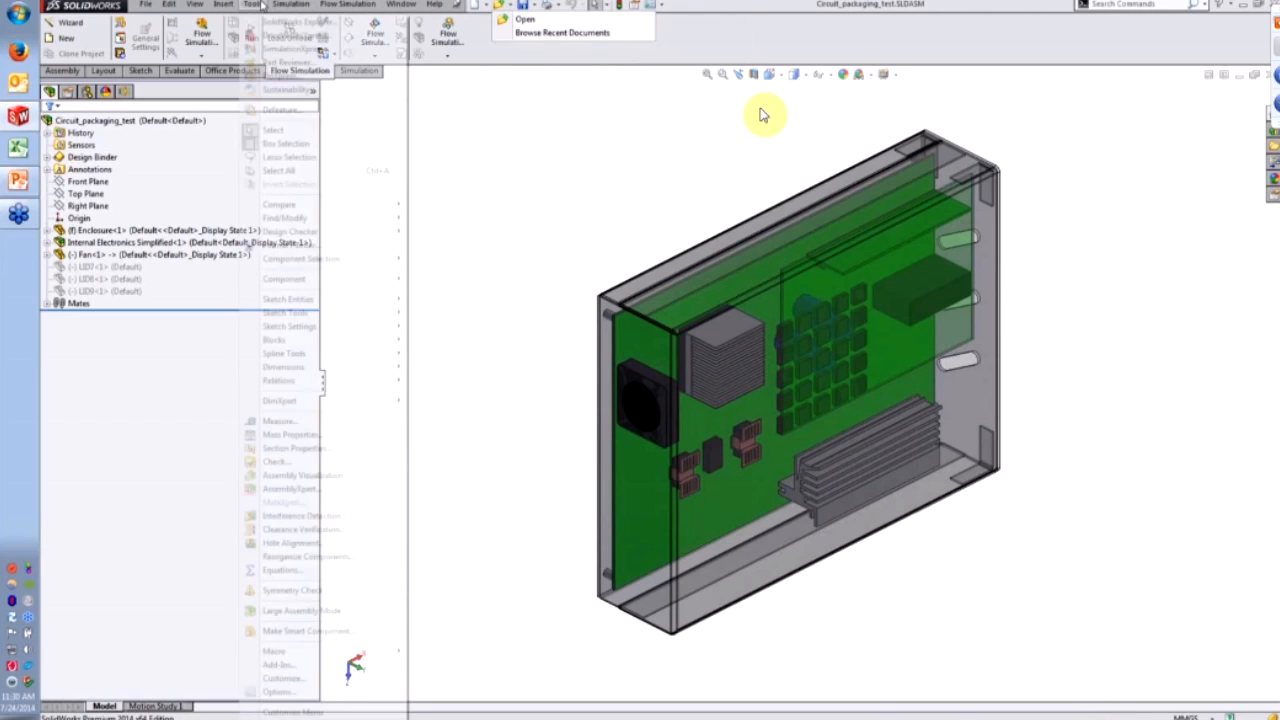
click(279, 664)
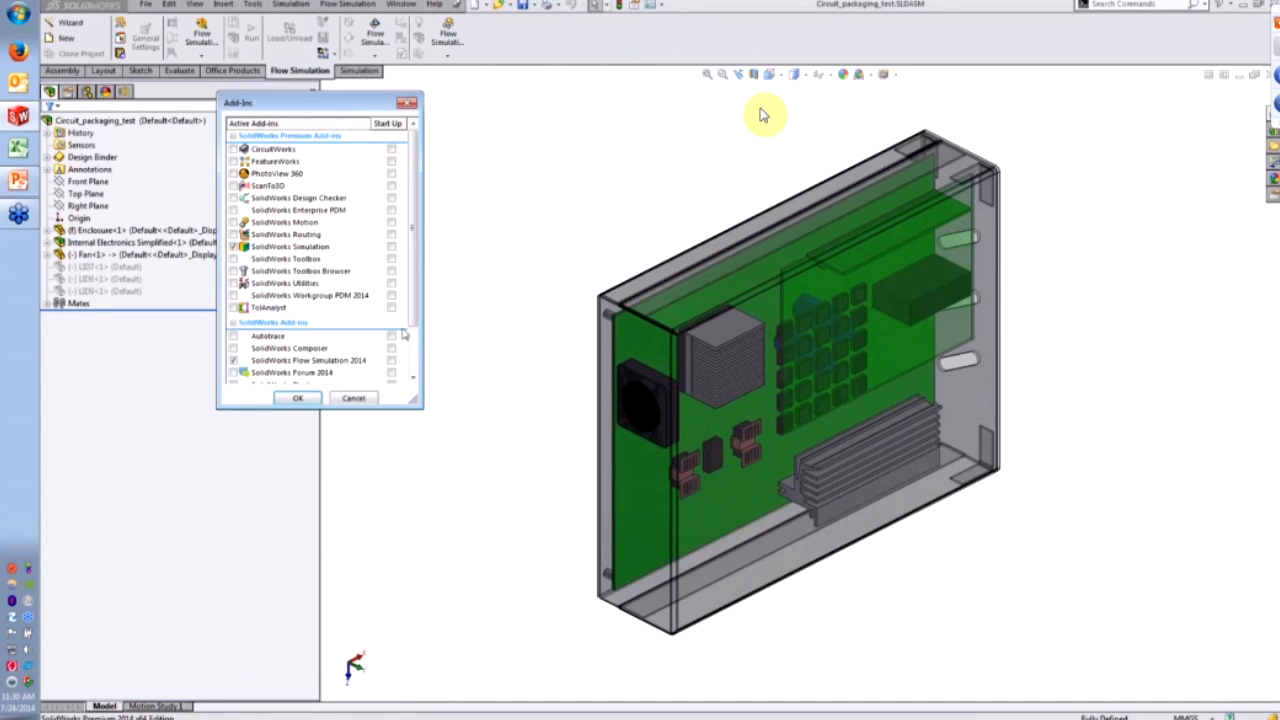
scroll(347, 352, down, 2)
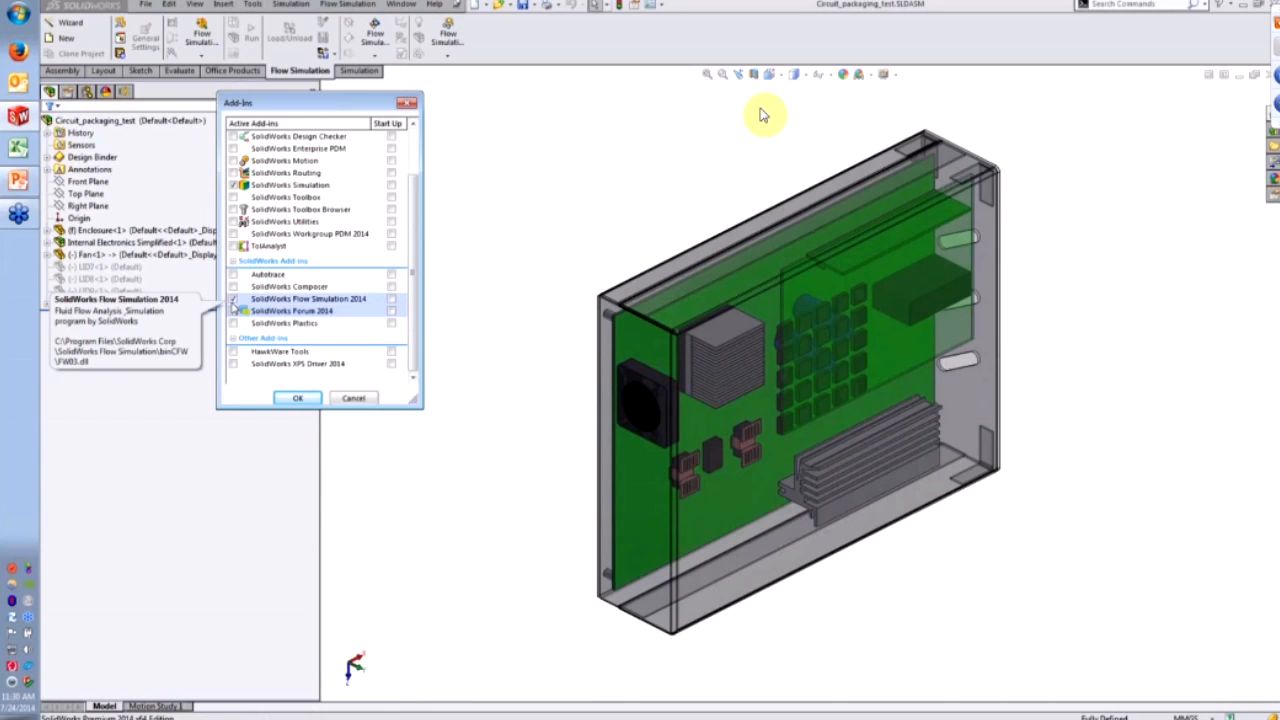
click(406, 103)
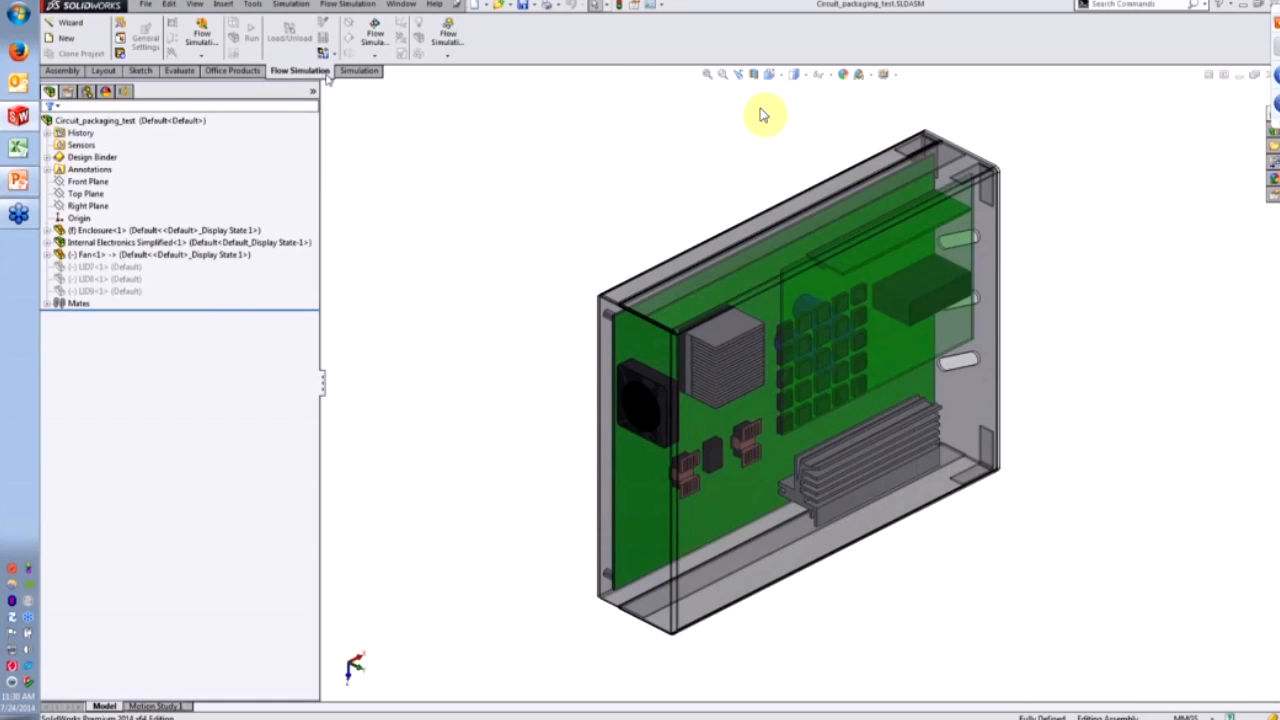
click(66, 22)
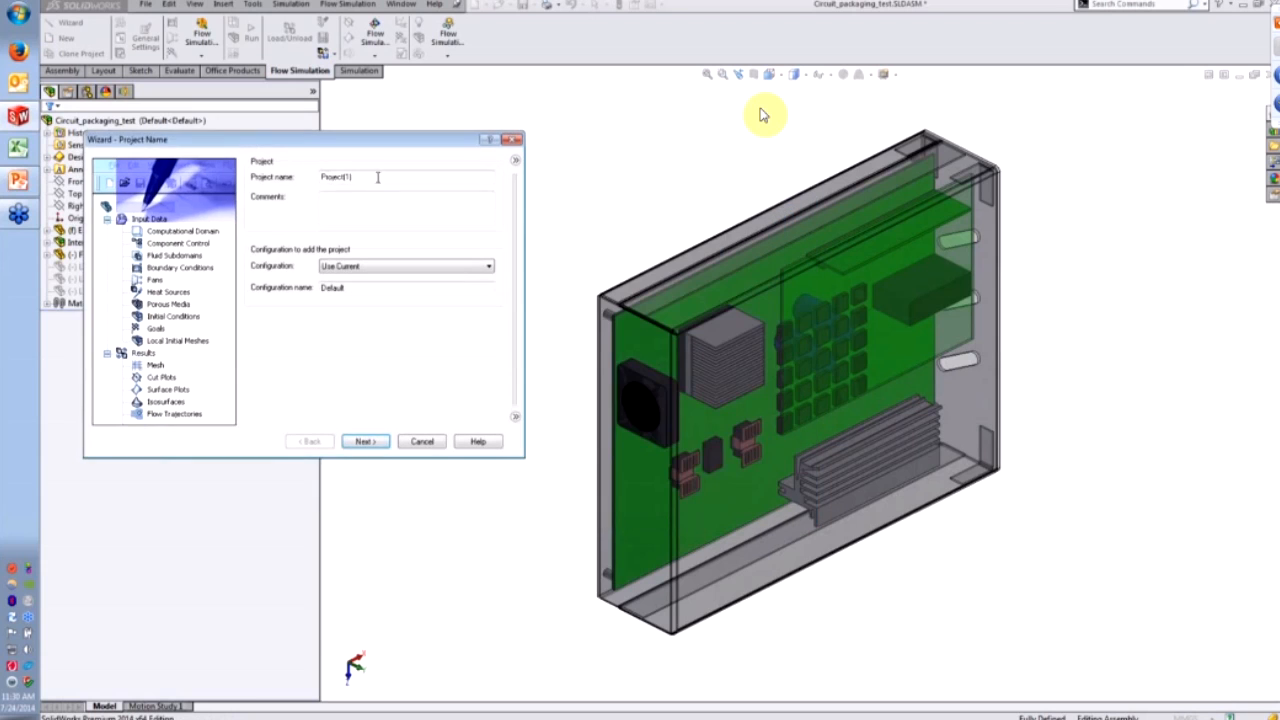
- Name the project 'Baseline Vent Design' and keep Use Current configuration
key(BackSpace)
key(BackSpace)
key(BackSpace)
key(BackSpace)
key(BackSpace)
key(BackSpace)
key(BackSpace)
key(BackSpace)
key(BackSpace)
key(BackSpace)
text(Baseline Vent Design)
drag(357, 139, 382, 193)
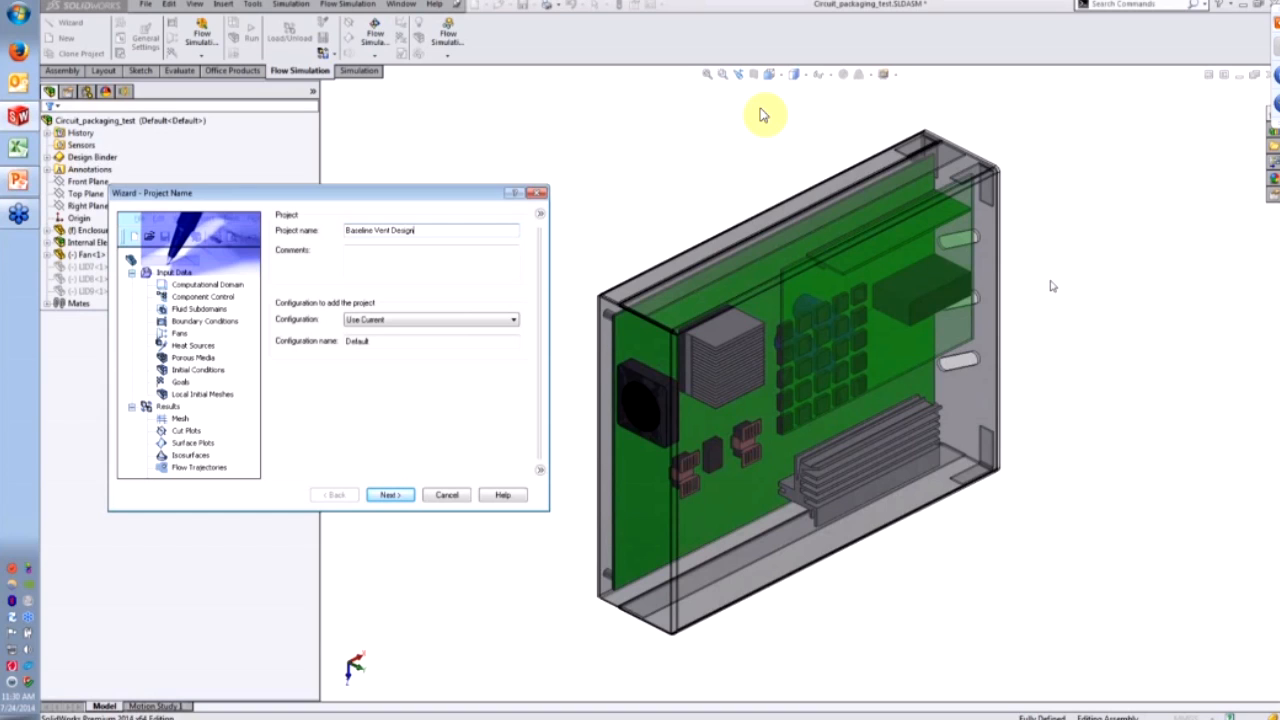
click(434, 320)
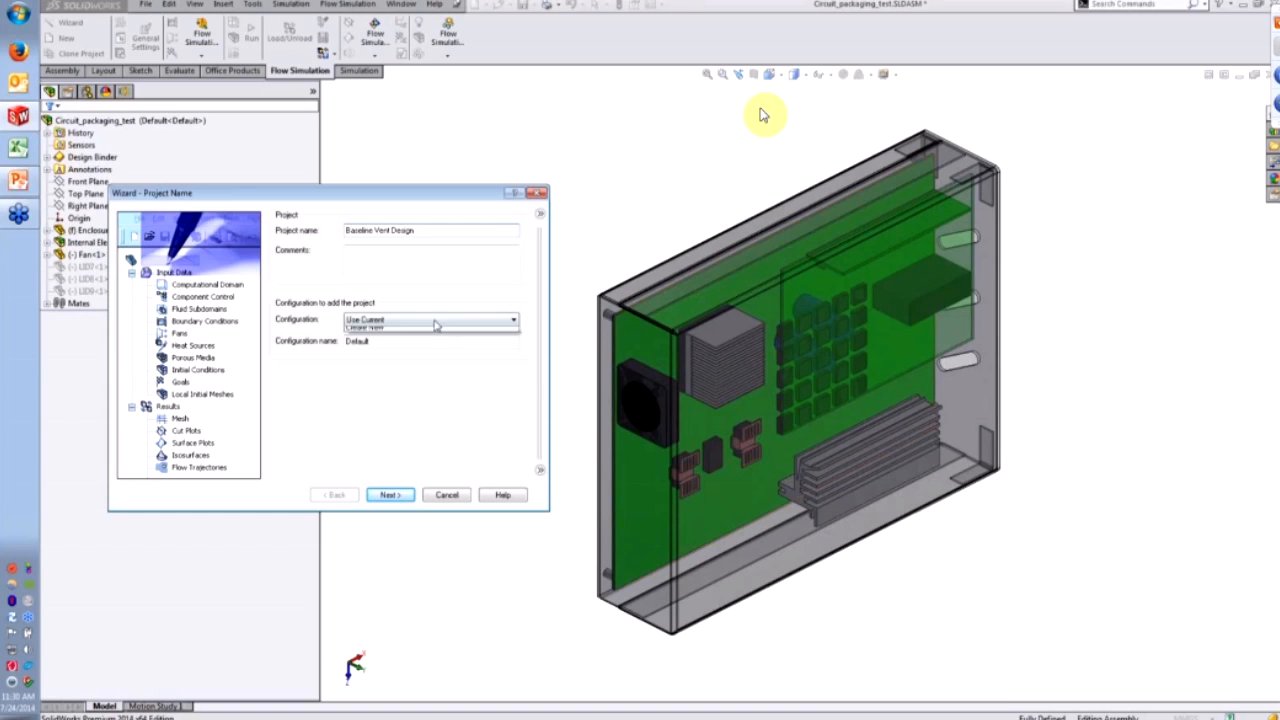
click(434, 322)
- Choose the SI (m-kg-s) unit system with temperature in °C, then advance to Analysis Type
click(389, 494)
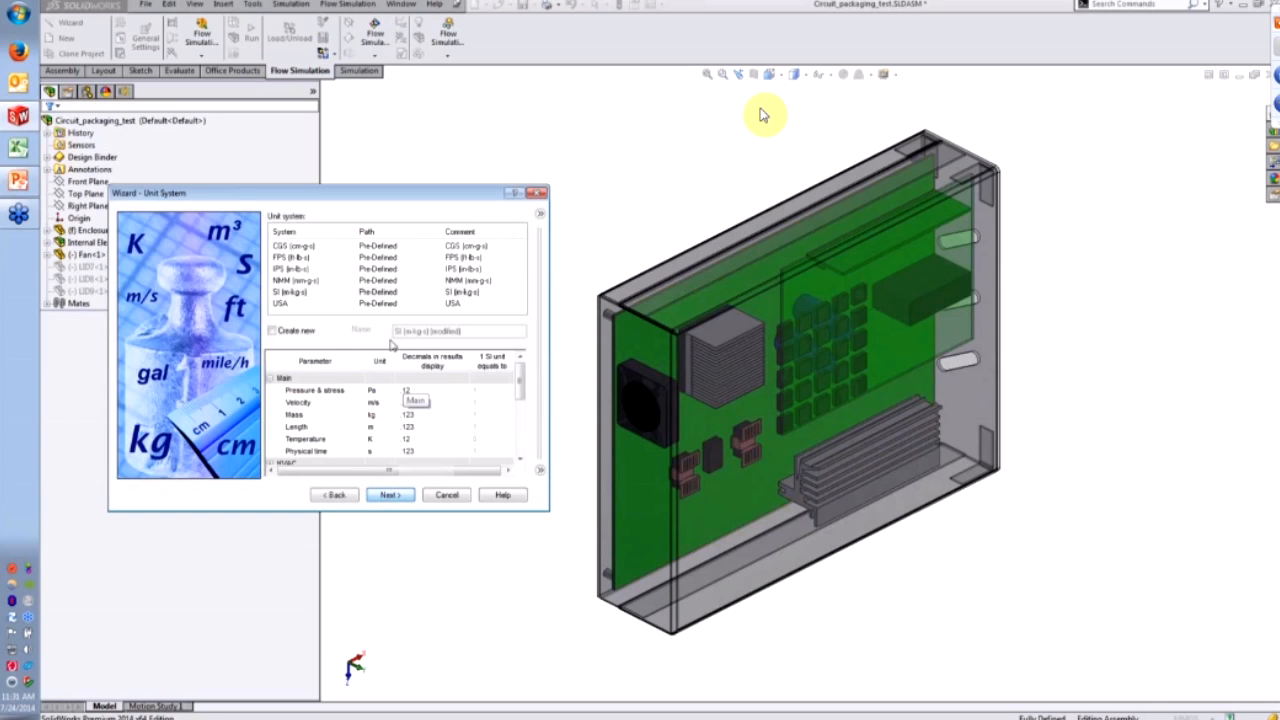
drag(312, 205, 320, 193)
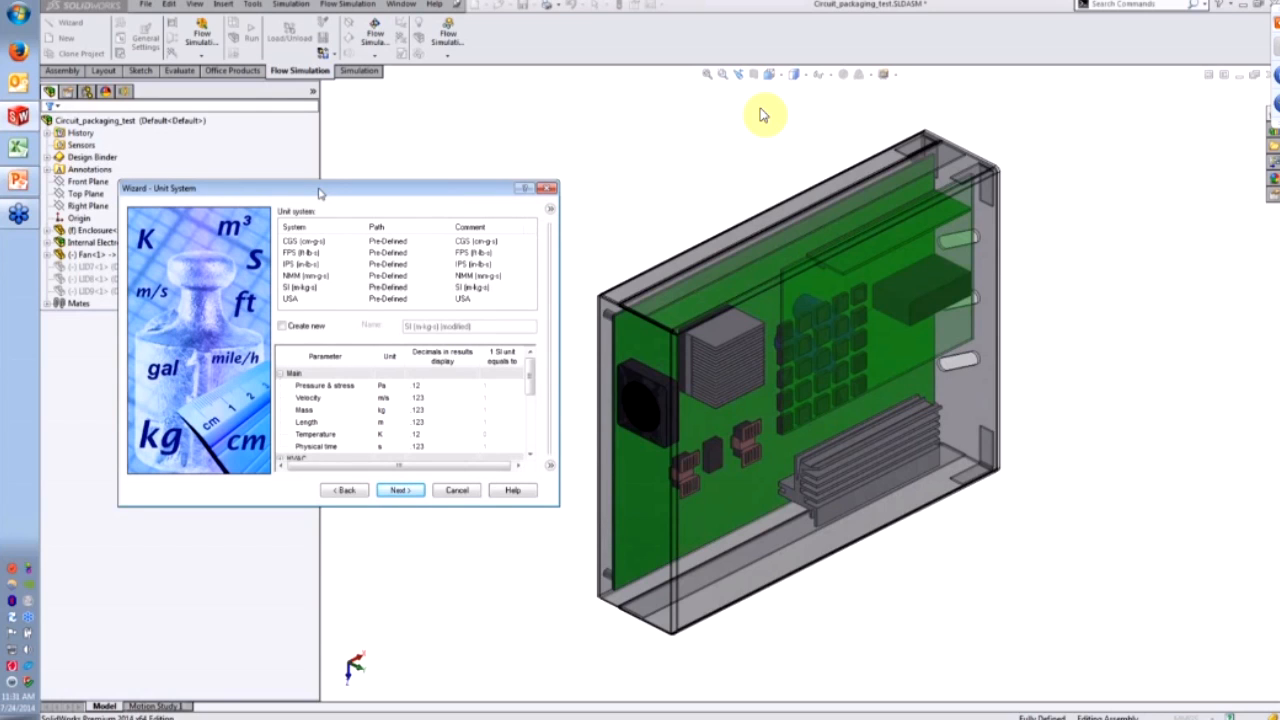
click(358, 288)
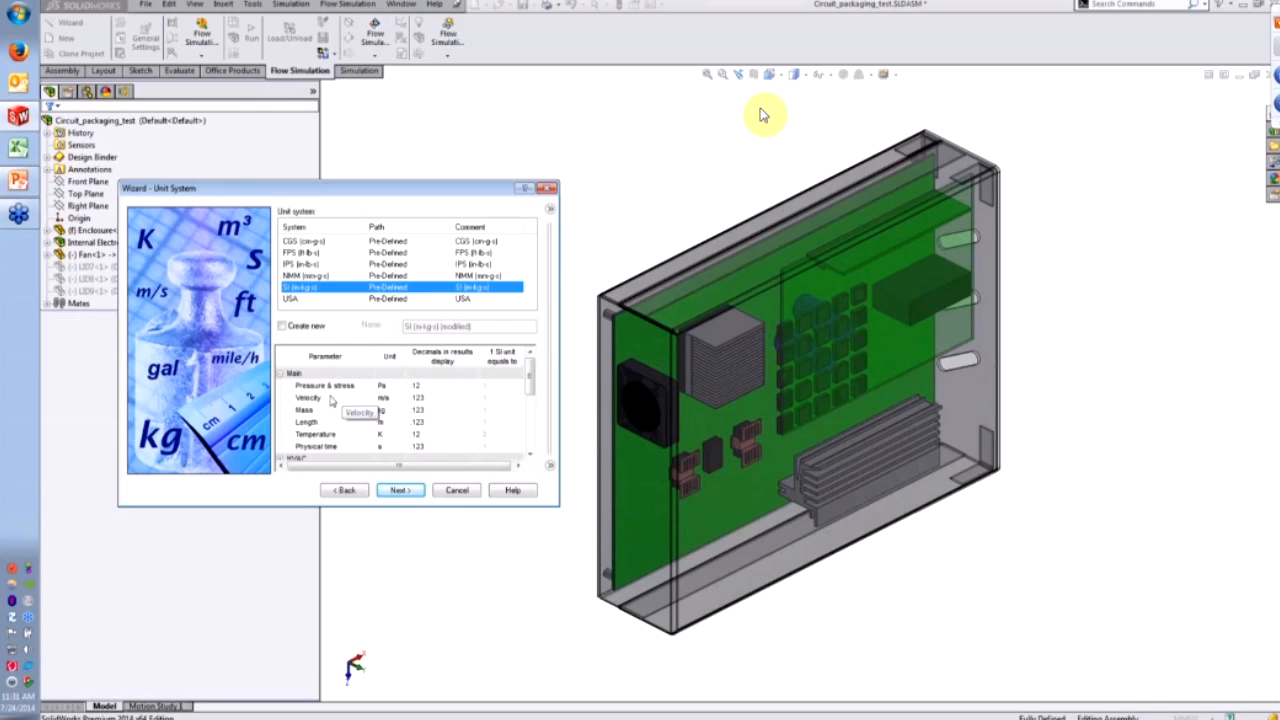
click(384, 436)
click(398, 435)
click(392, 457)
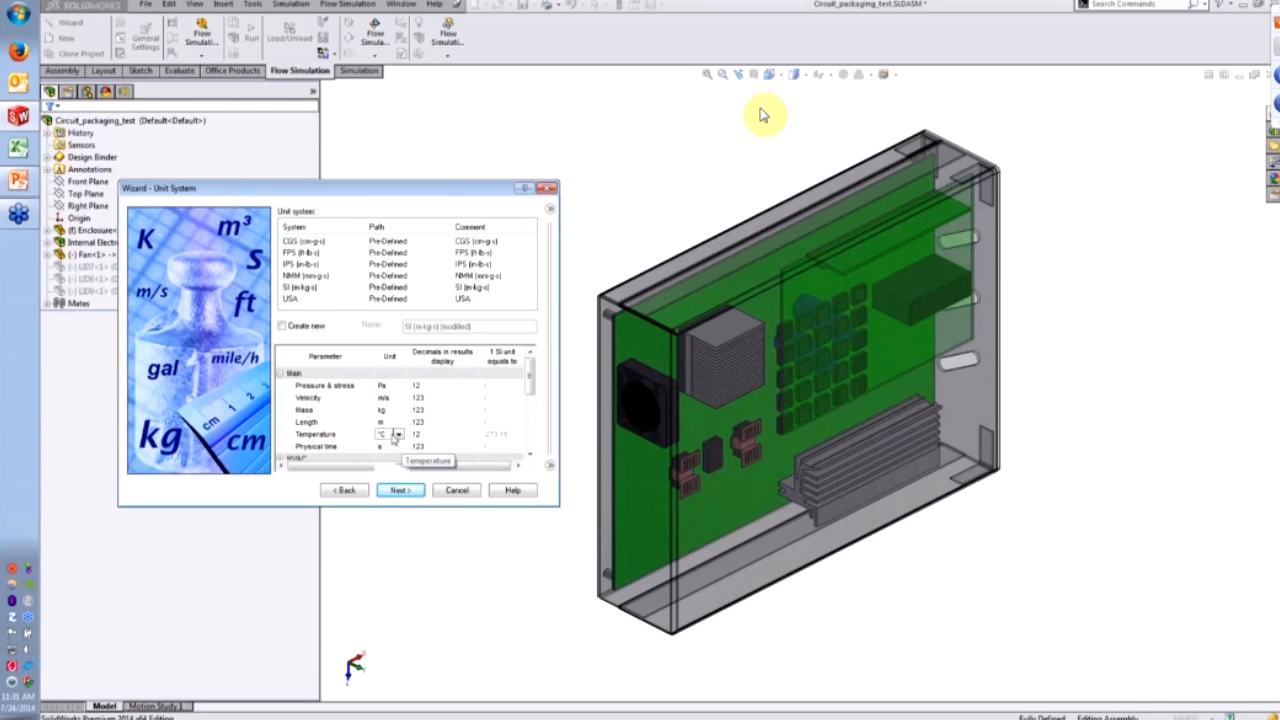
click(400, 490)
drag(355, 200, 368, 215)
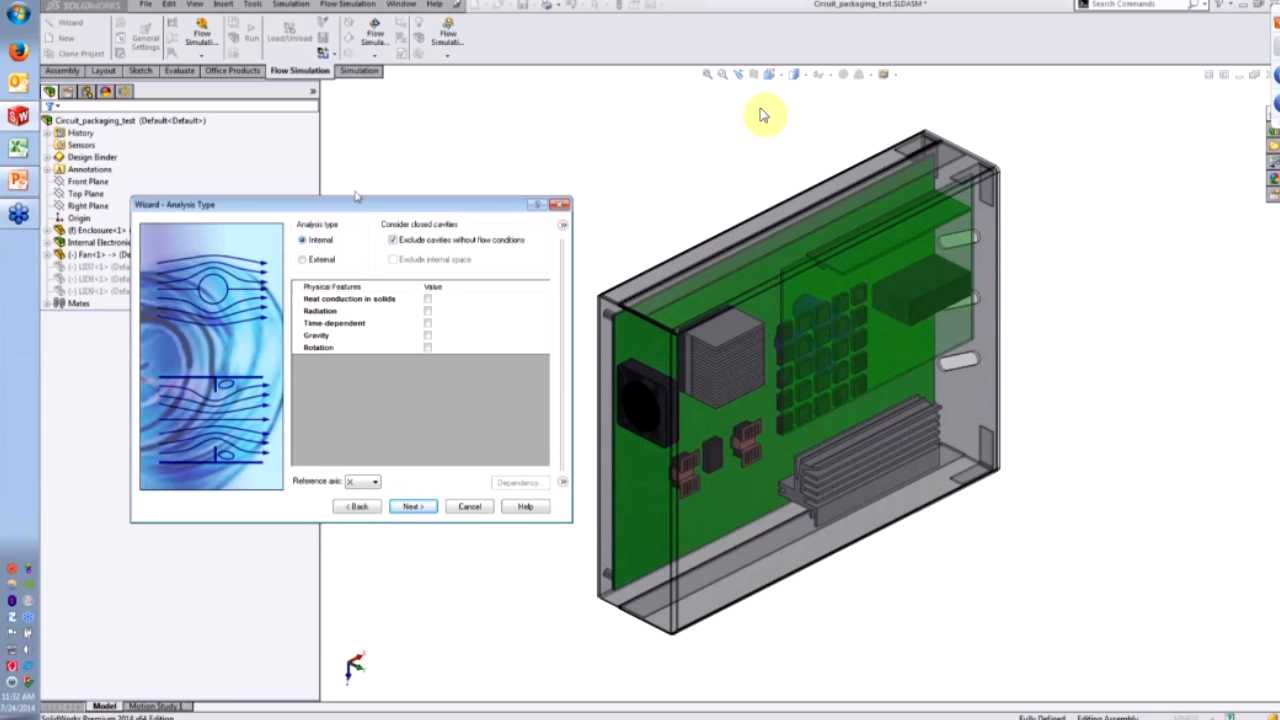
- Check Heat conduction in solids for the Internal analysis, leaving Radiation unchecked
drag(358, 205, 346, 215)
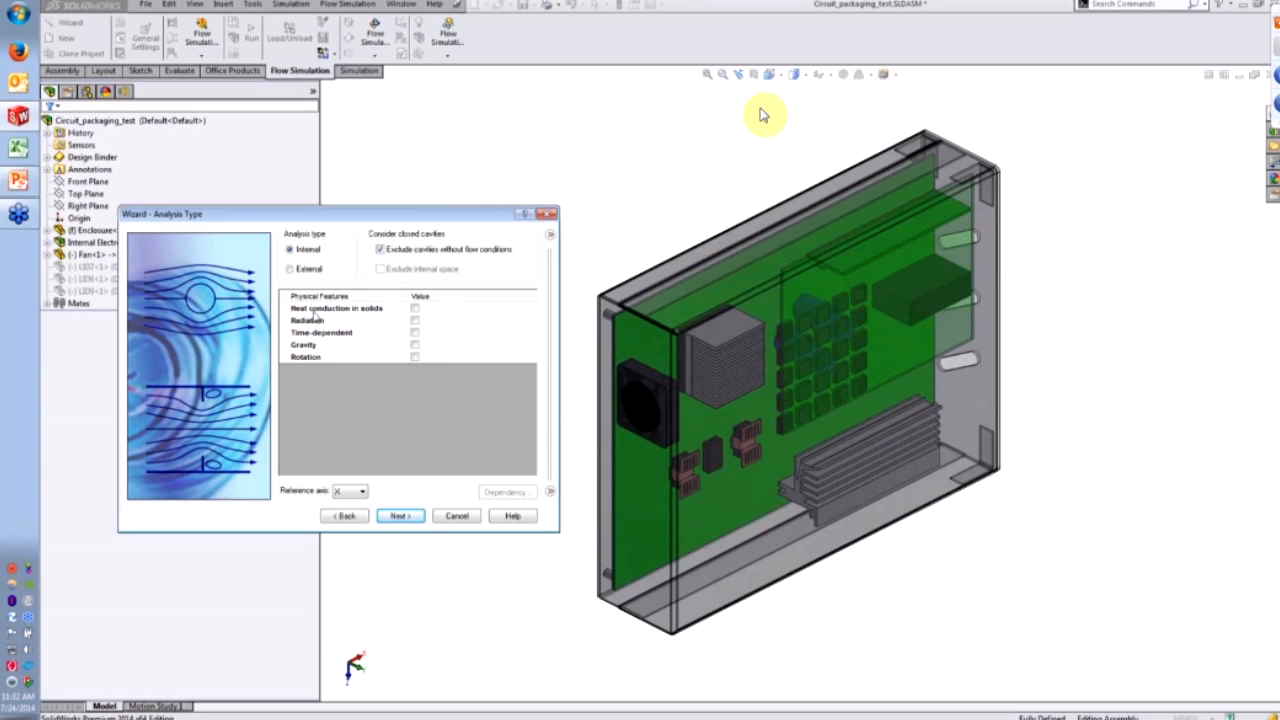
click(415, 309)
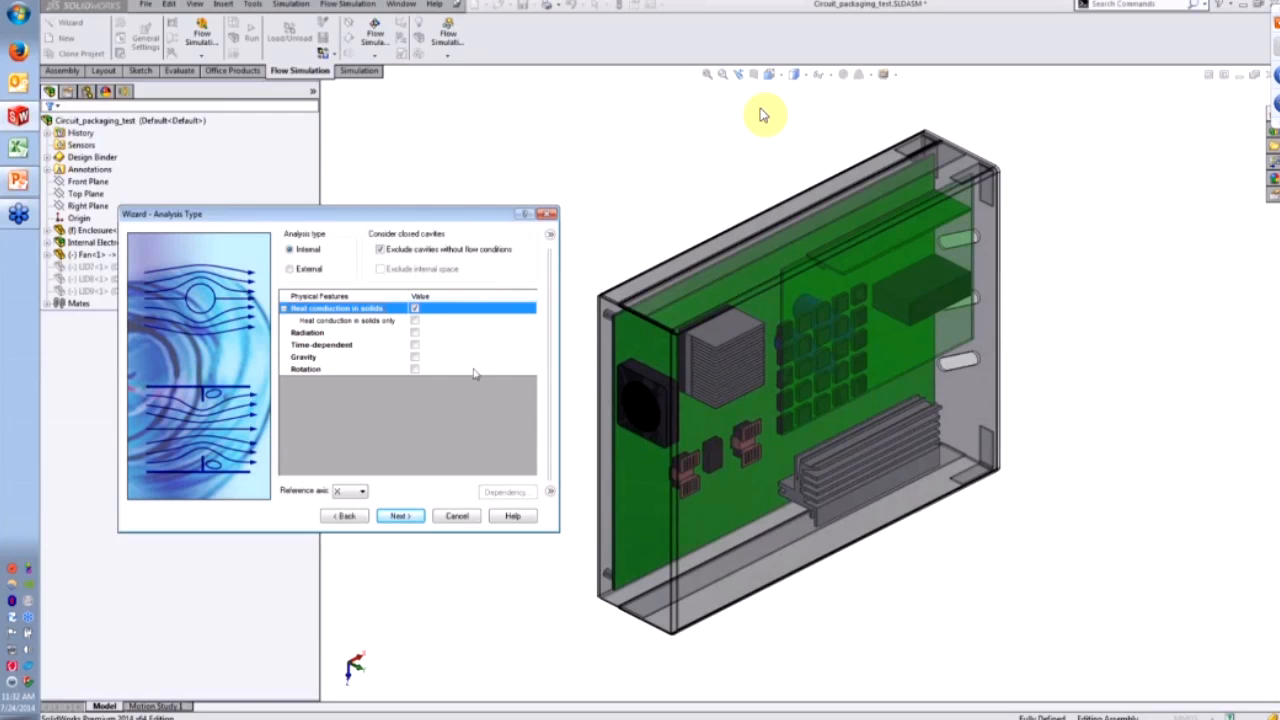
click(335, 333)
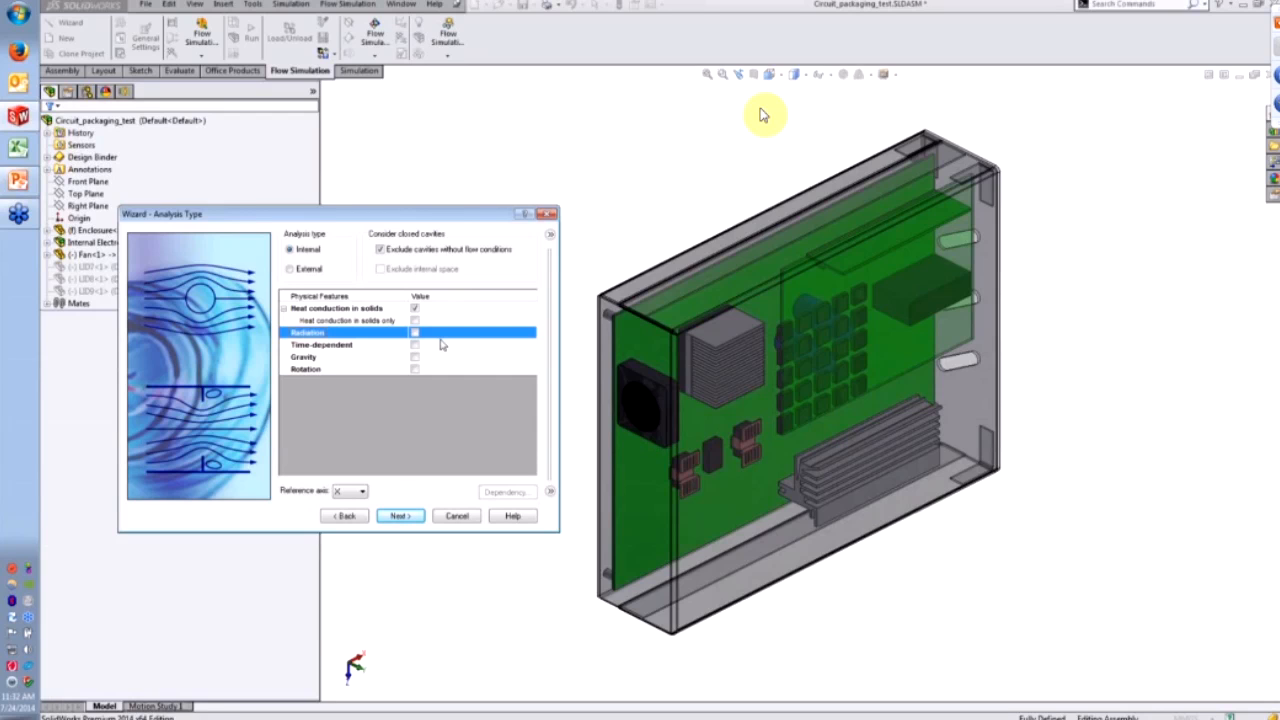
click(415, 332)
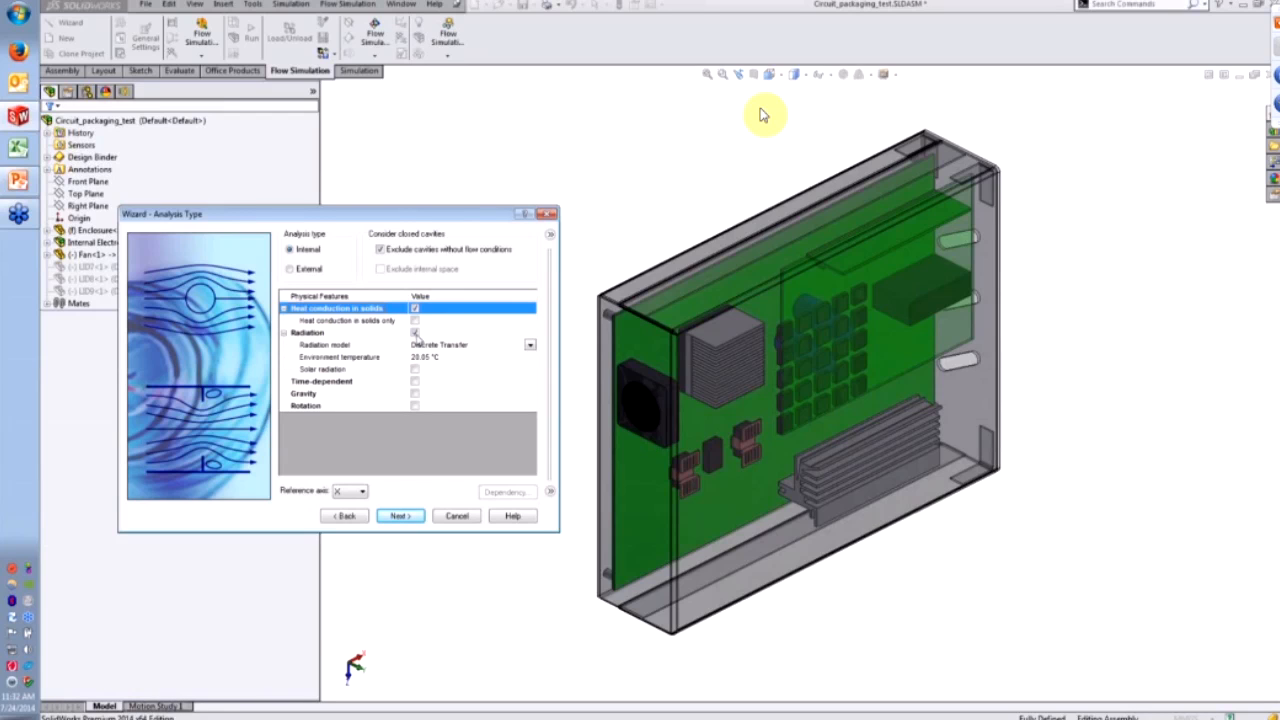
click(415, 333)
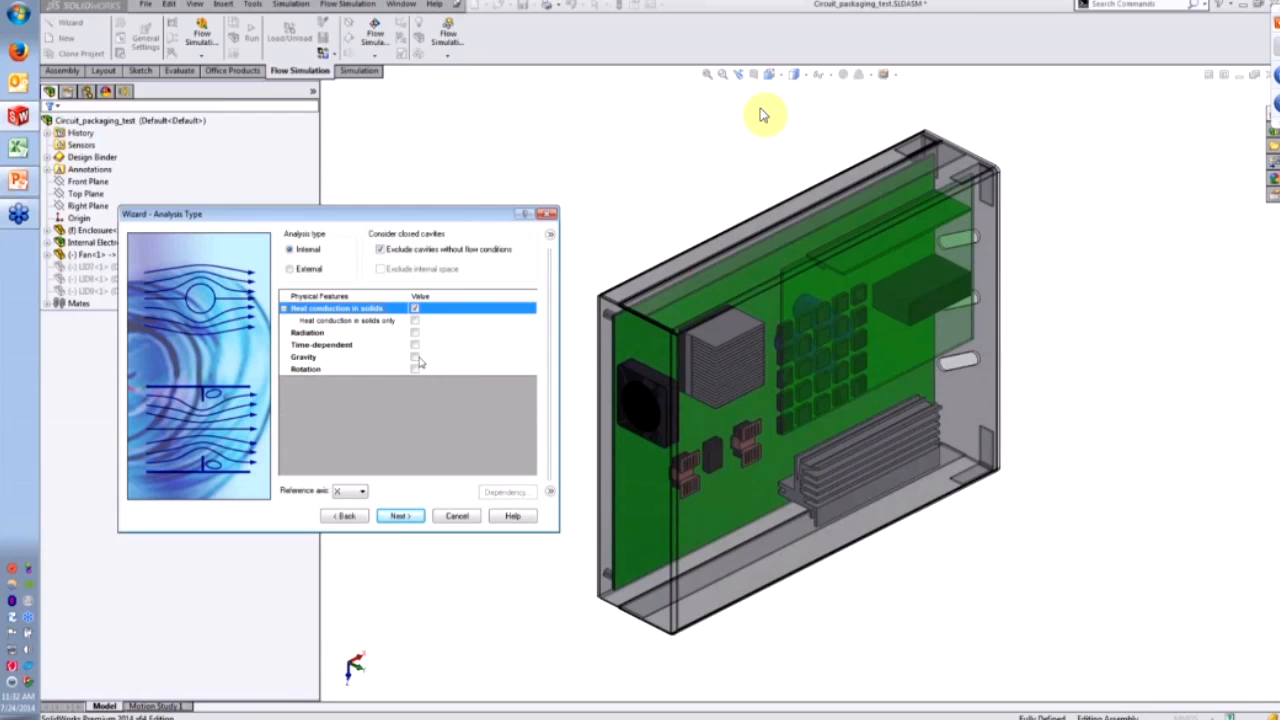
click(418, 360)
- Enable Gravity with Y component 0 and Z component -9.81 m/s^2, then advance to Default Fluid
click(415, 358)
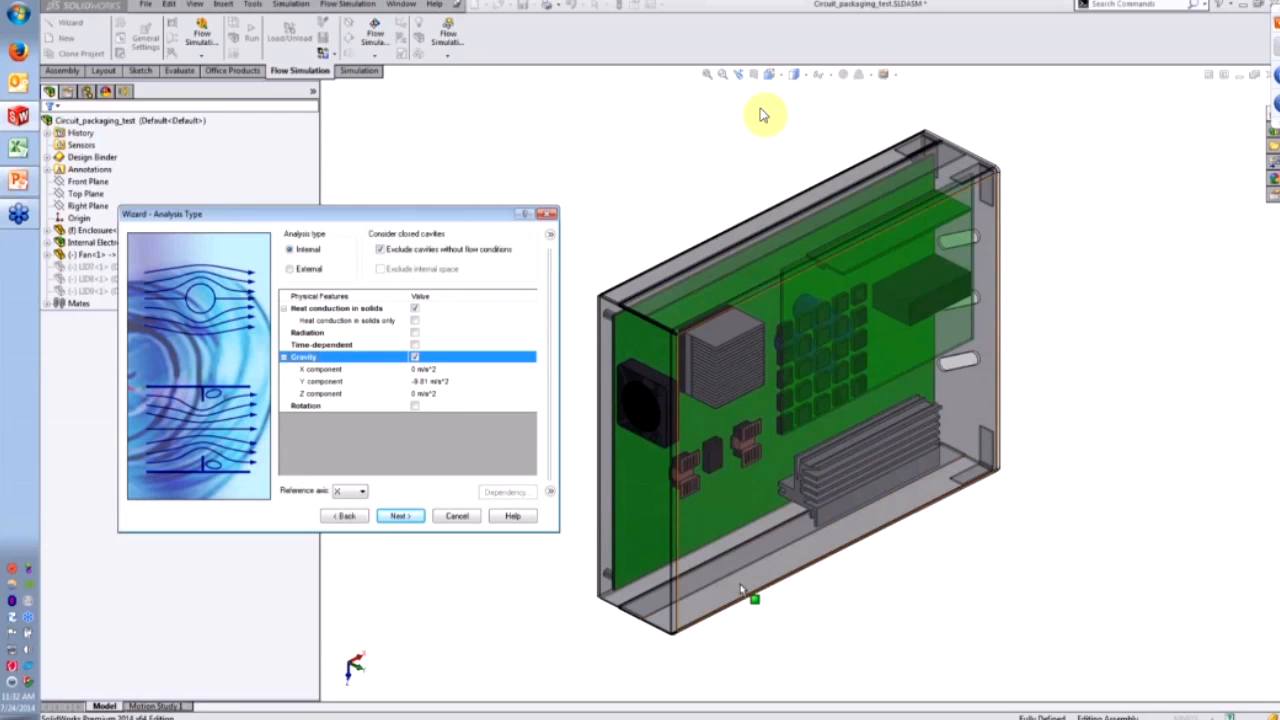
click(445, 382)
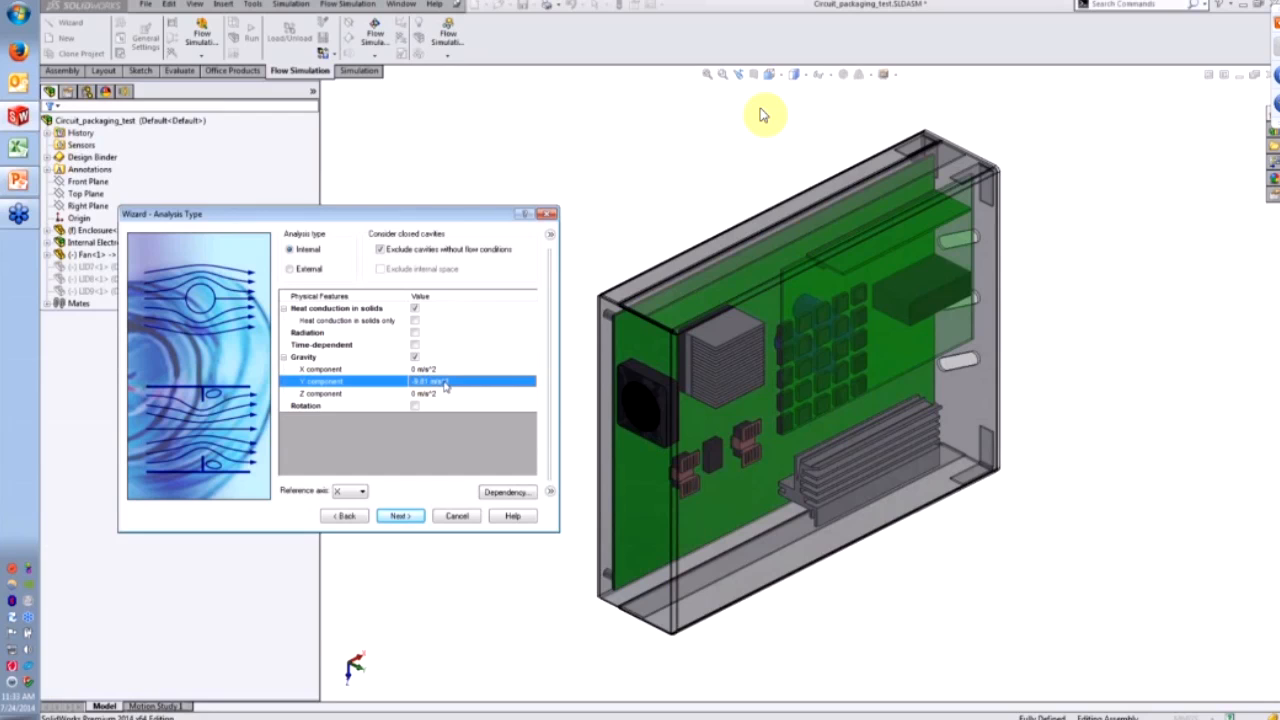
text(0)
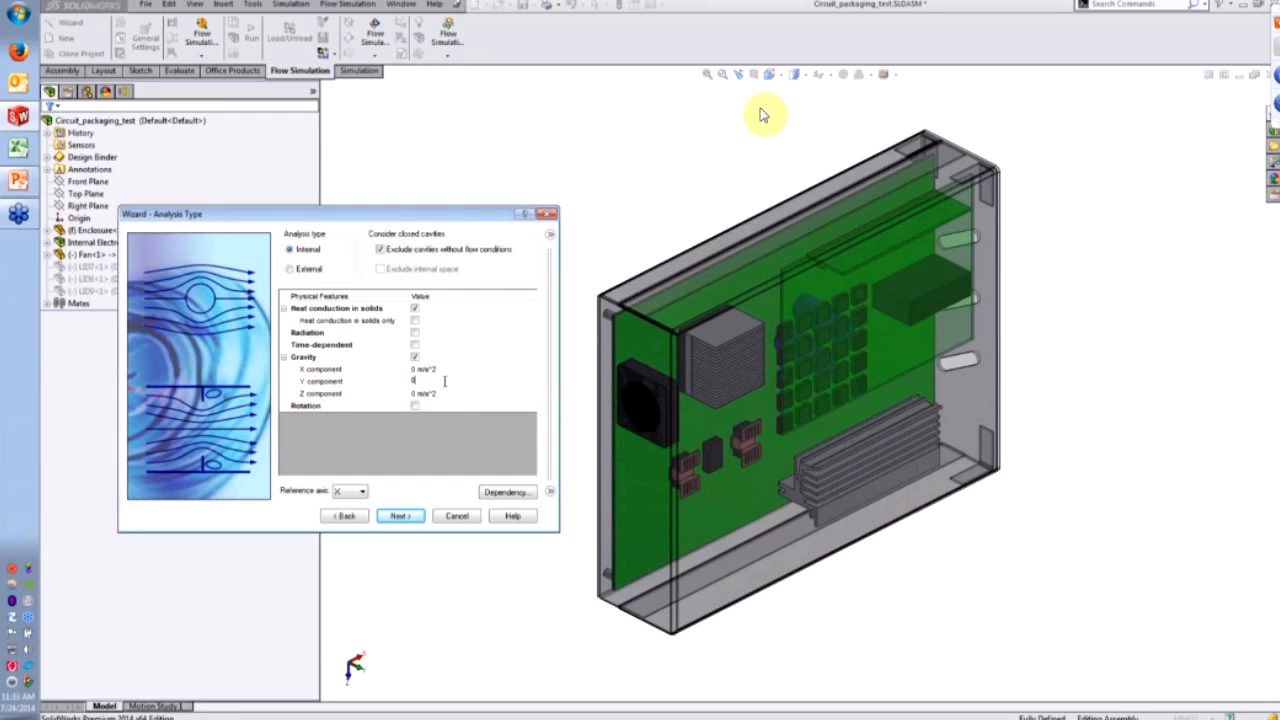
click(452, 395)
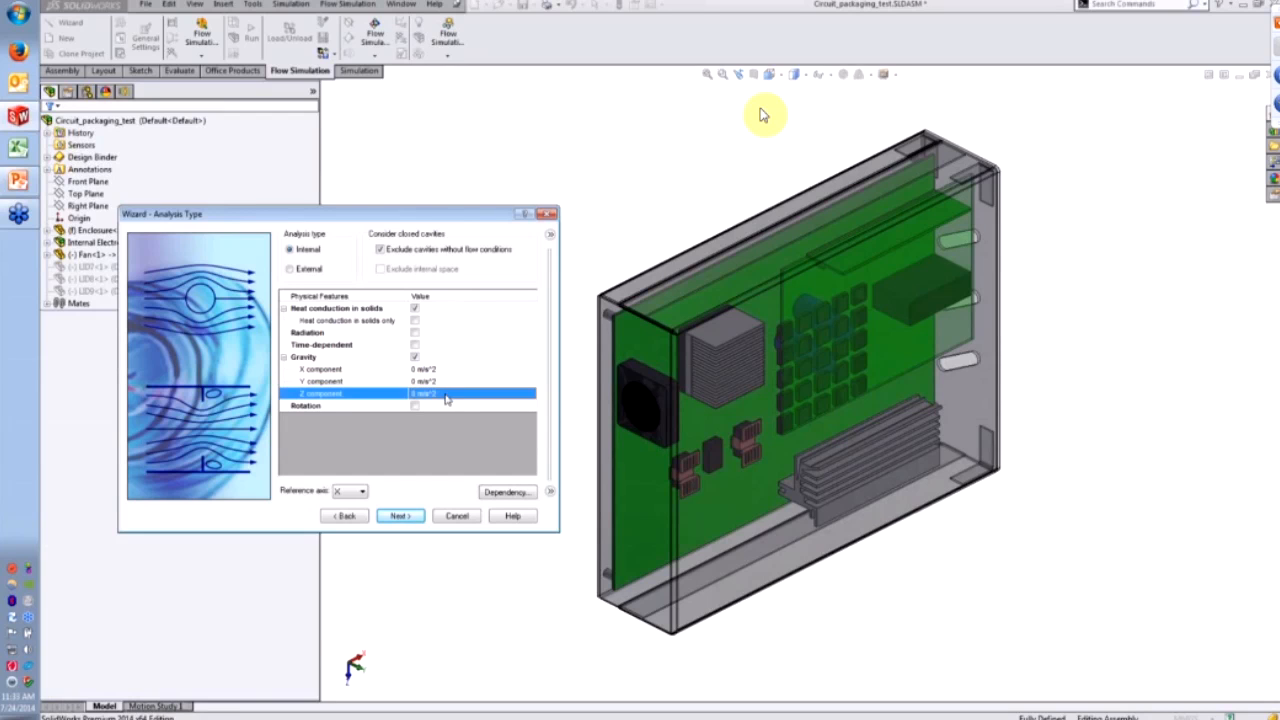
text(-9.81)
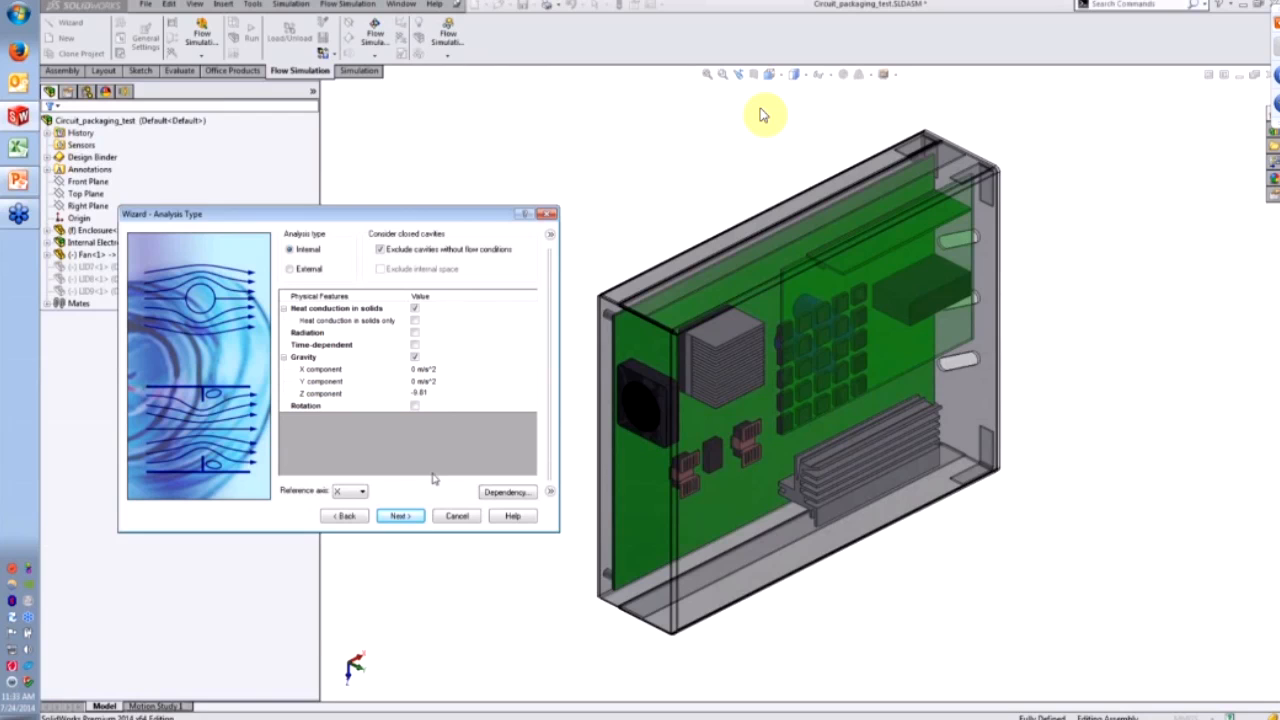
click(476, 667)
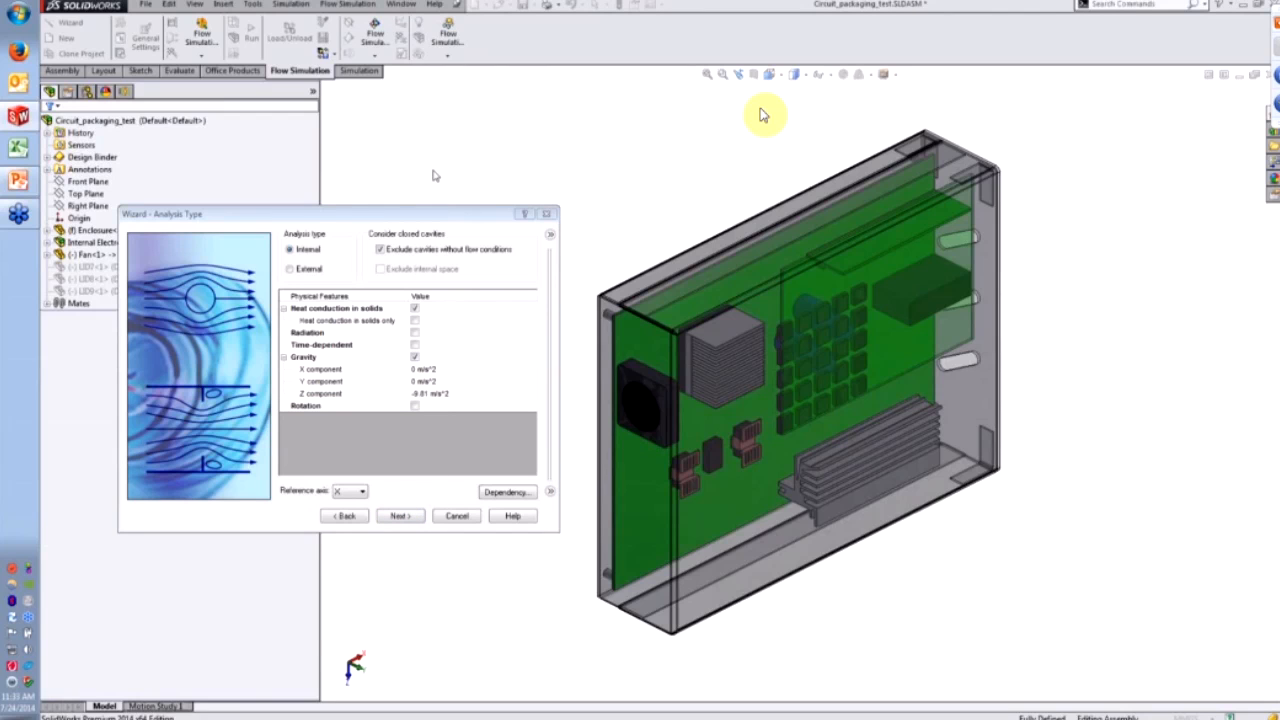
drag(416, 213, 378, 179)
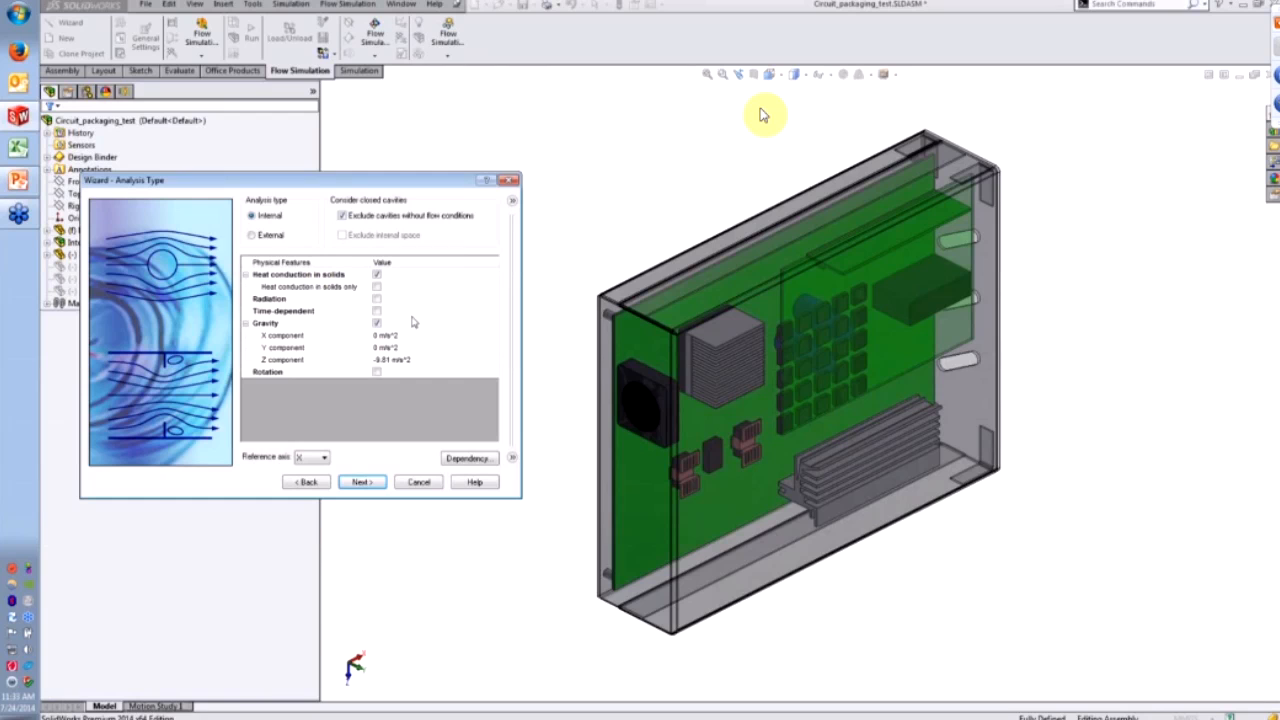
click(352, 482)
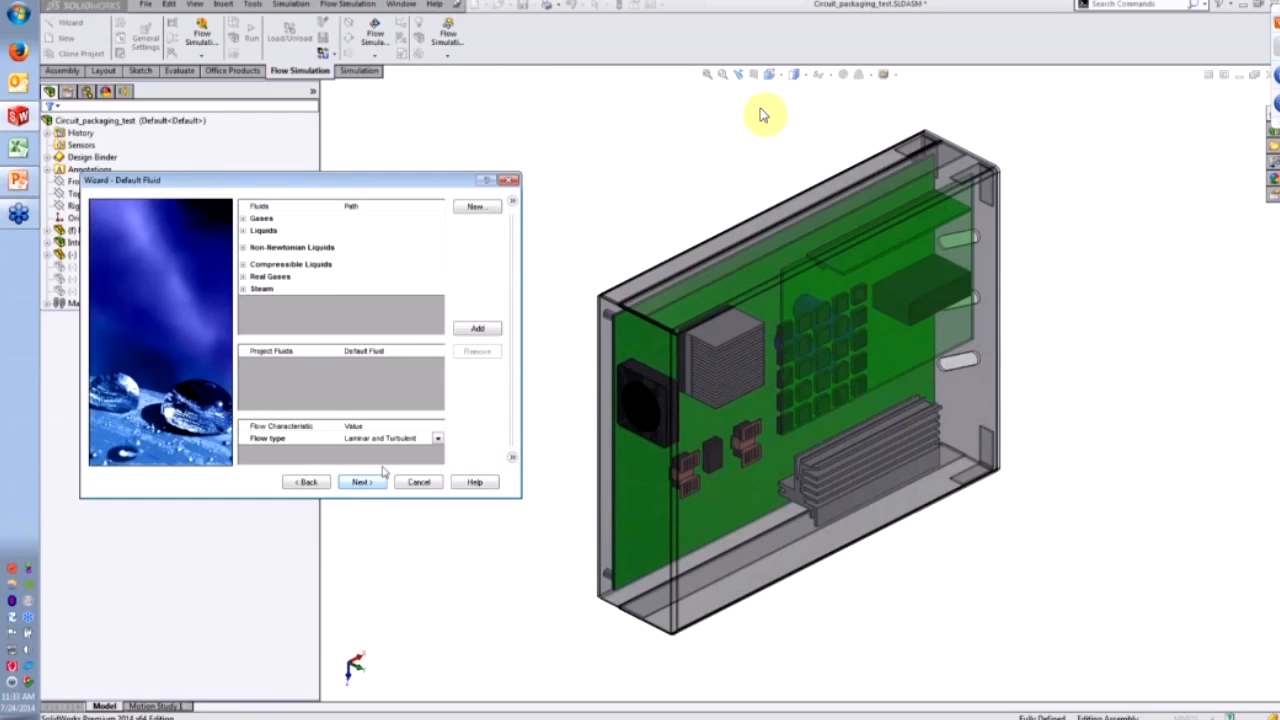
- Add Air from the Pre-Defined gases to the project fluids
click(243, 218)
click(252, 230)
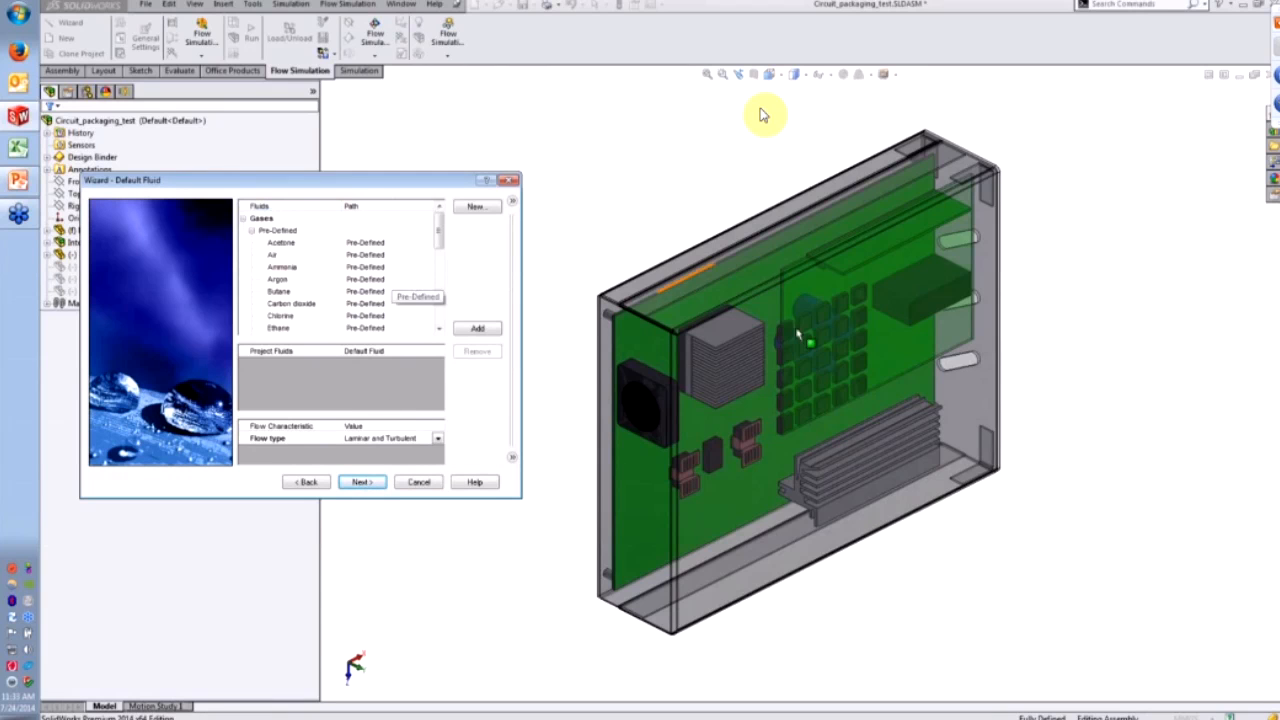
click(286, 256)
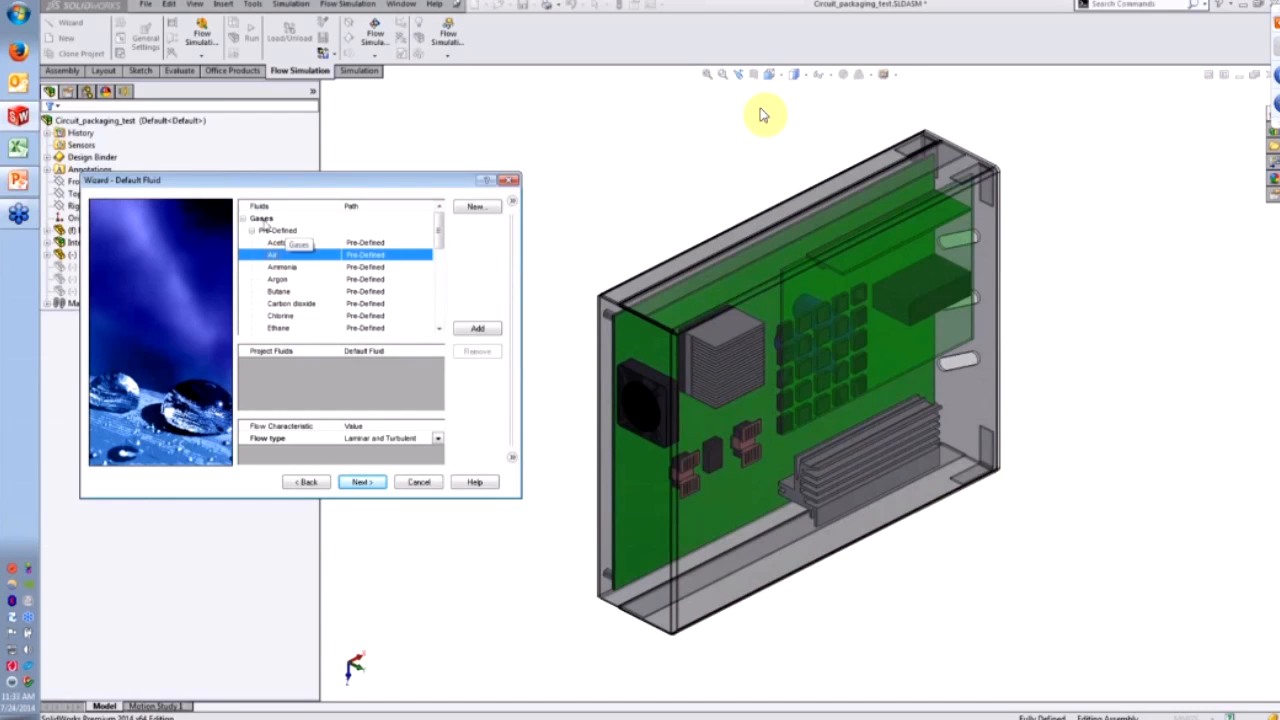
click(258, 234)
click(254, 232)
click(245, 243)
scroll(277, 287, down, 1)
scroll(280, 285, up, 1)
click(283, 281)
scroll(283, 281, down, 2)
scroll(283, 284, up, 2)
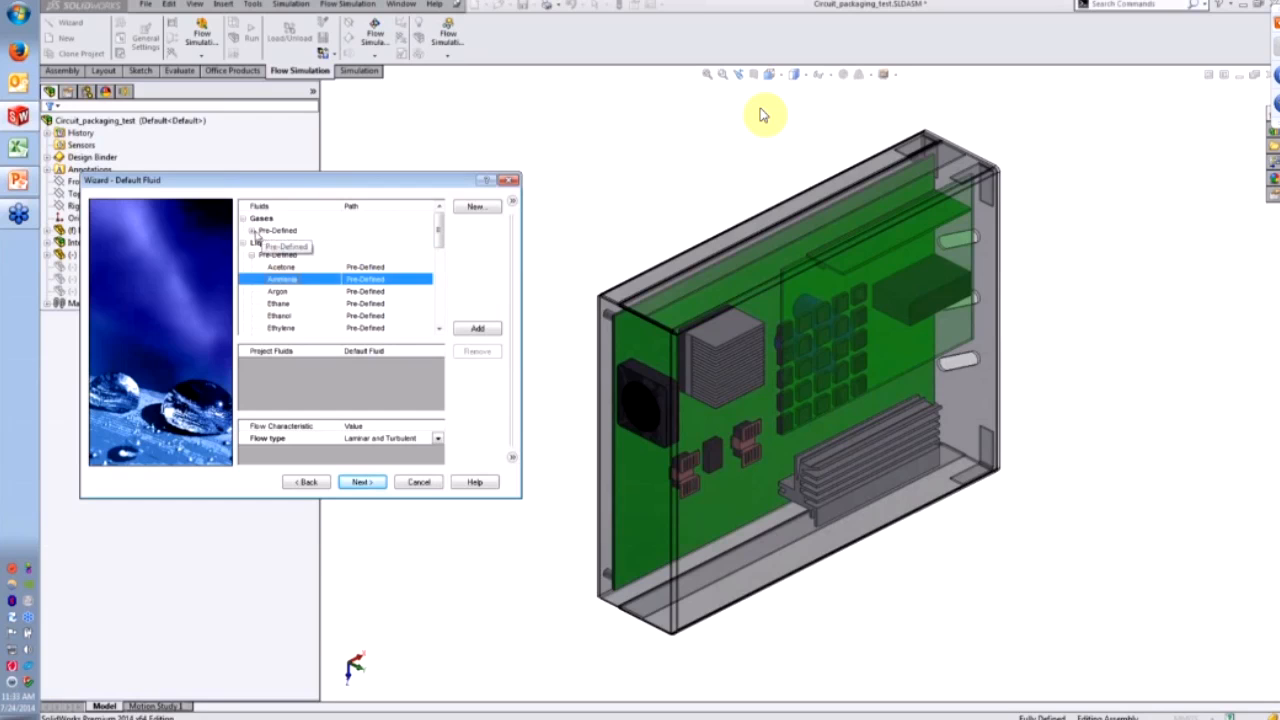
click(252, 230)
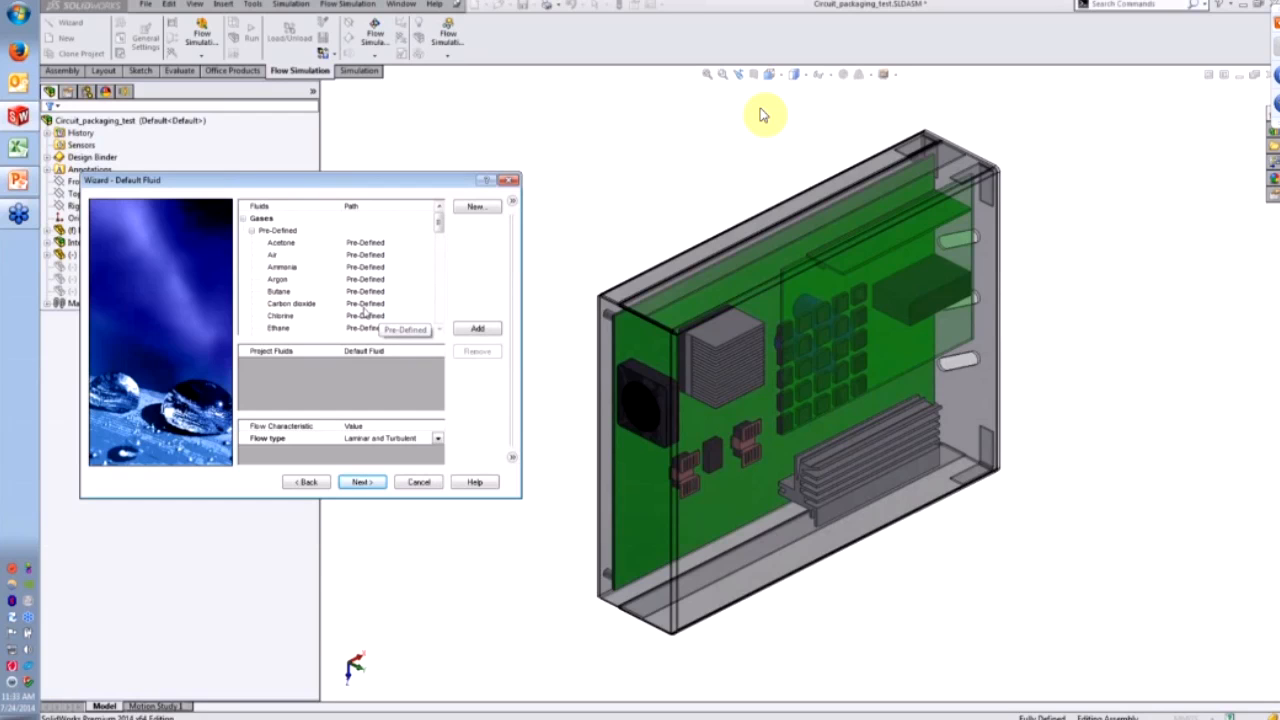
double_click(293, 256)
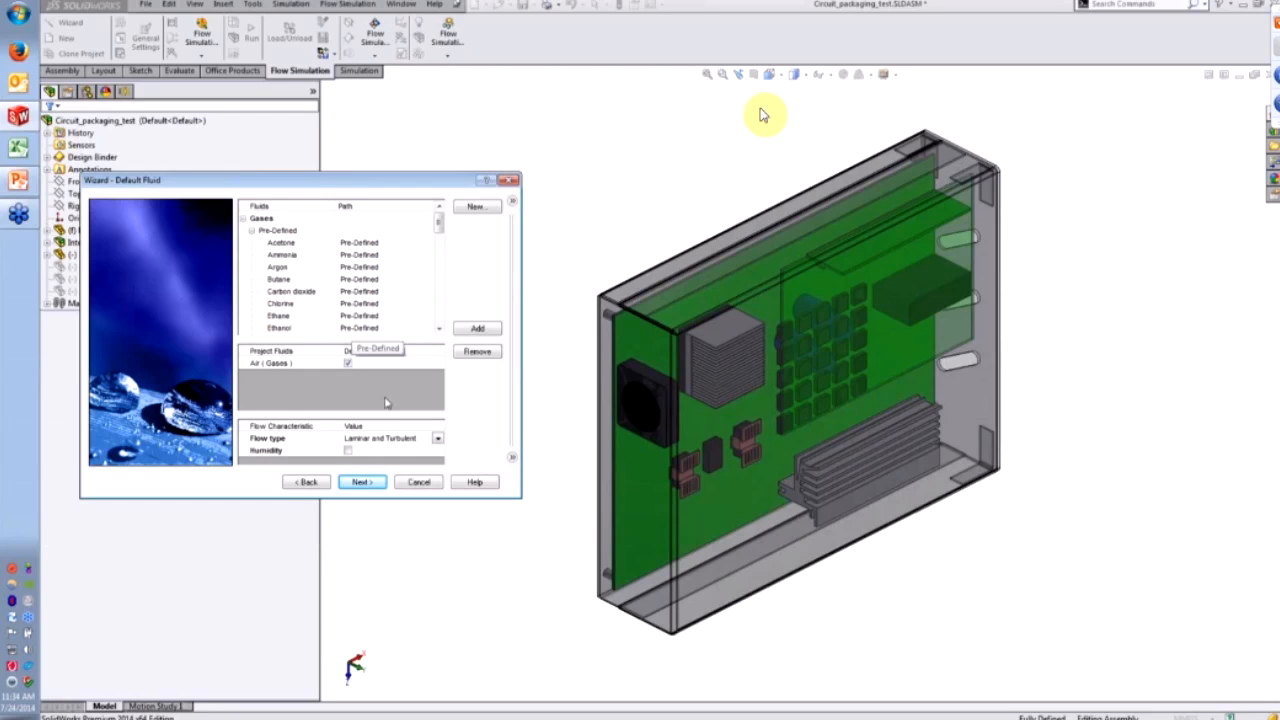
- Keep the Laminar and Turbulent flow type and advance to the Default Solid page
click(252, 231)
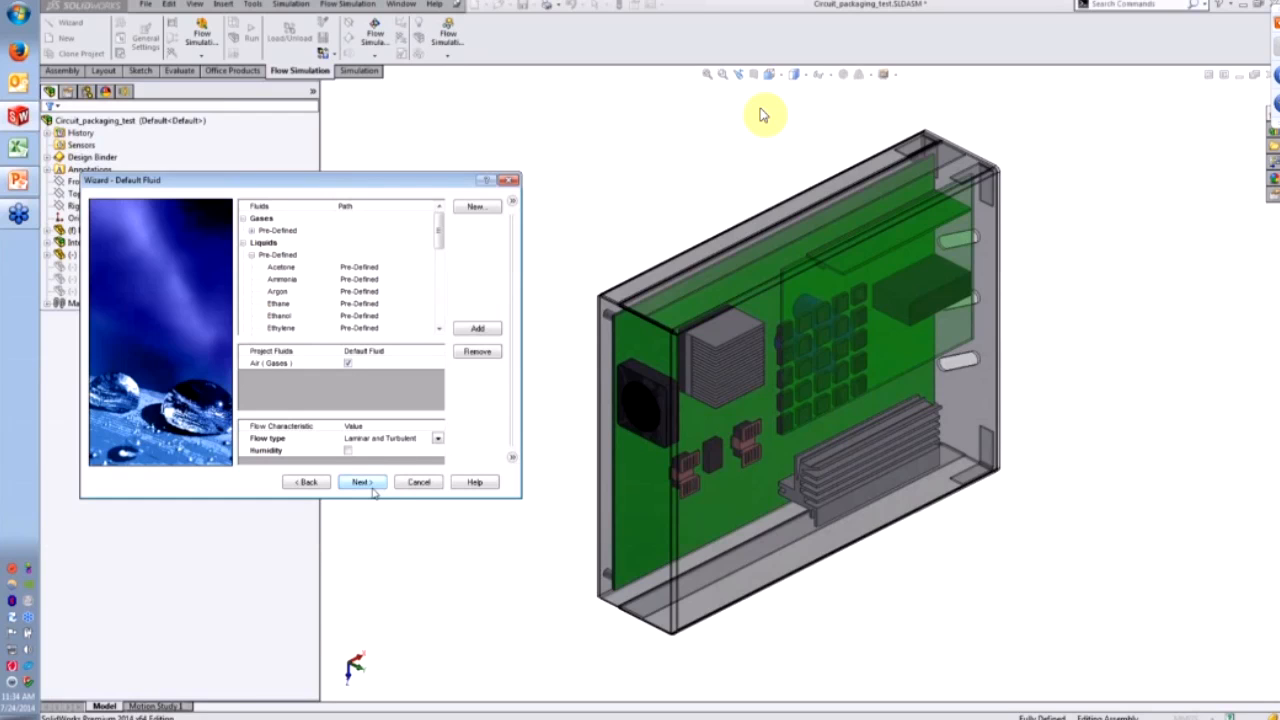
click(386, 440)
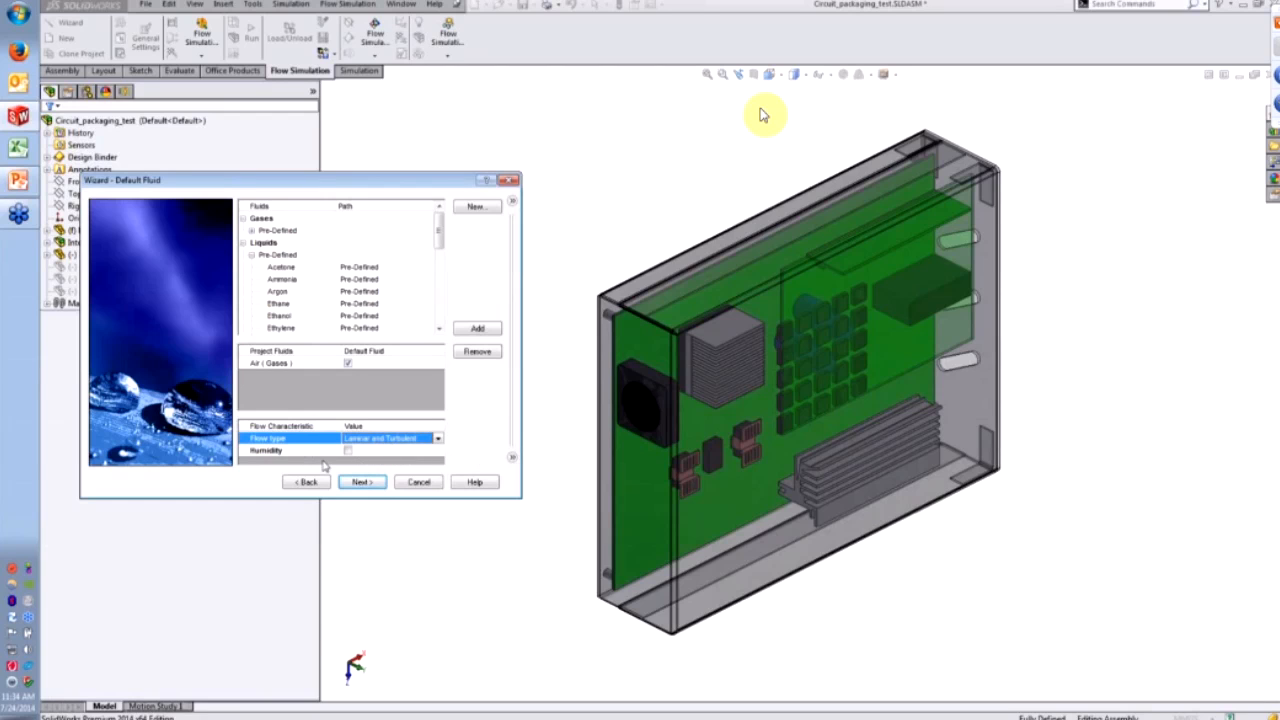
click(364, 484)
drag(374, 188, 381, 191)
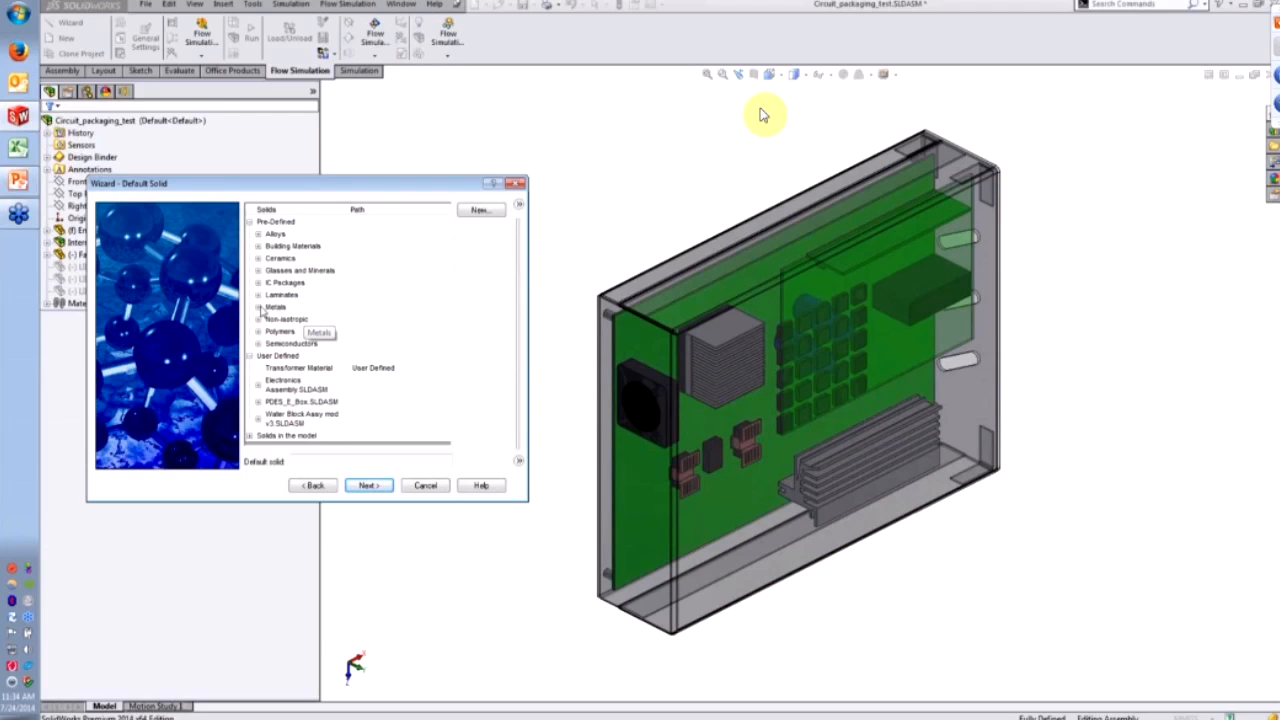
- Select Silicon under Pre-Defined Semiconductors as the default solid and advance to Wall Conditions
click(258, 343)
click(288, 368)
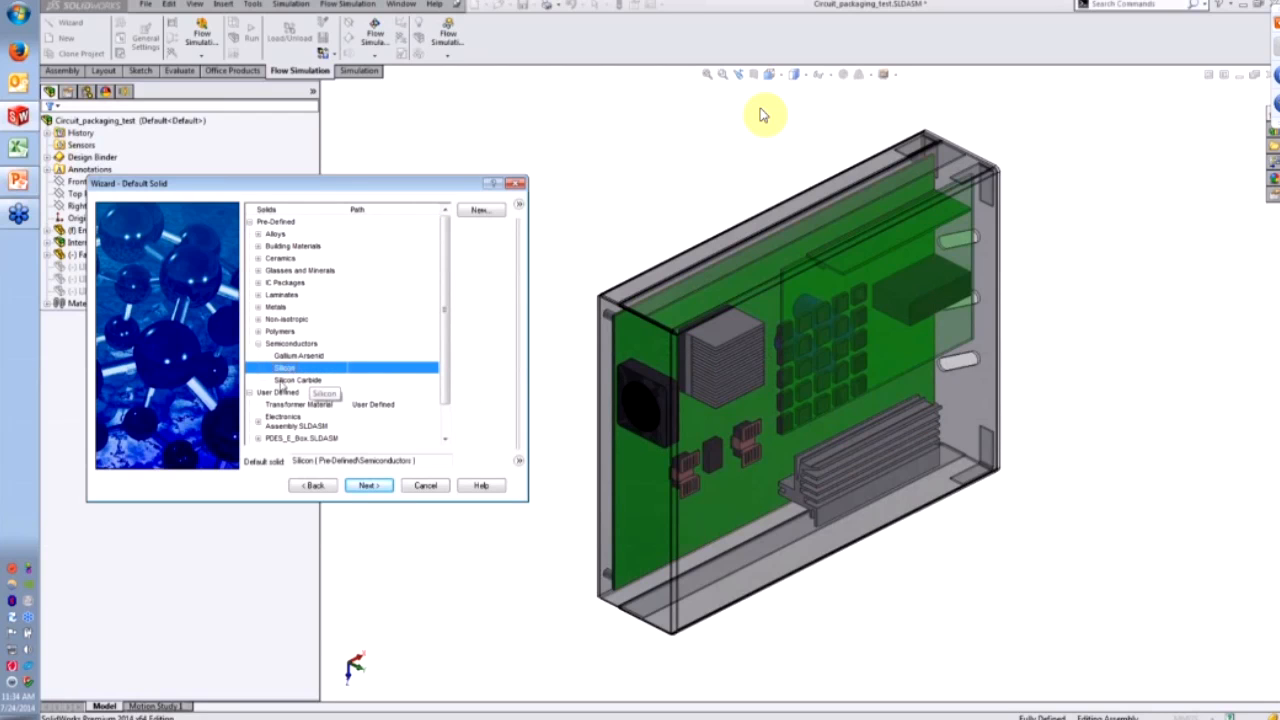
click(372, 487)
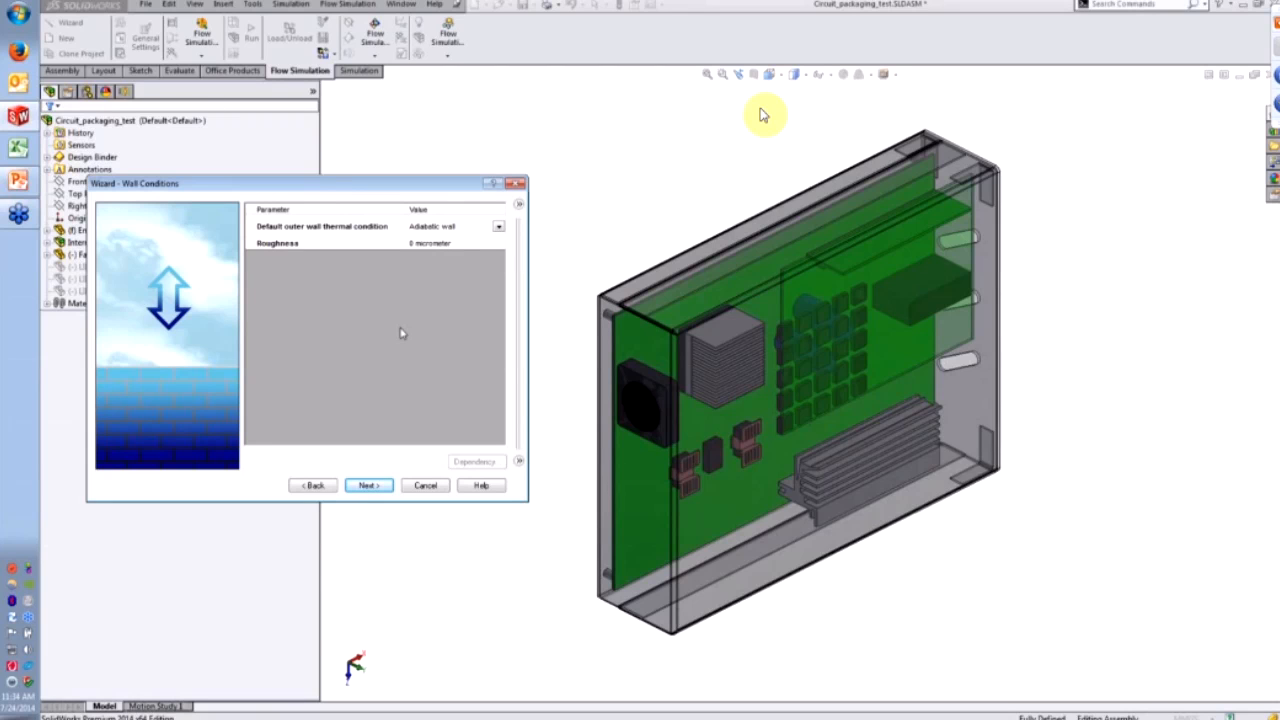
- Keep Adiabatic wall as the default outer wall thermal condition and advance to Initial Conditions
click(455, 228)
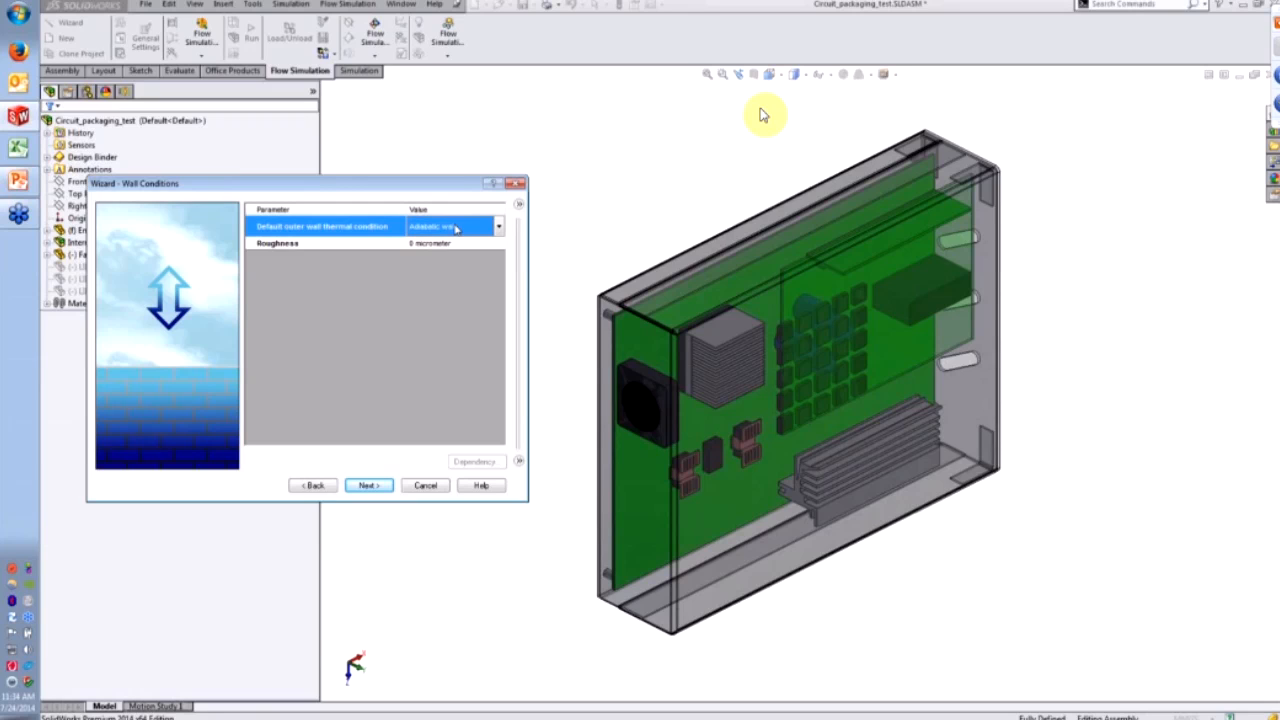
click(500, 228)
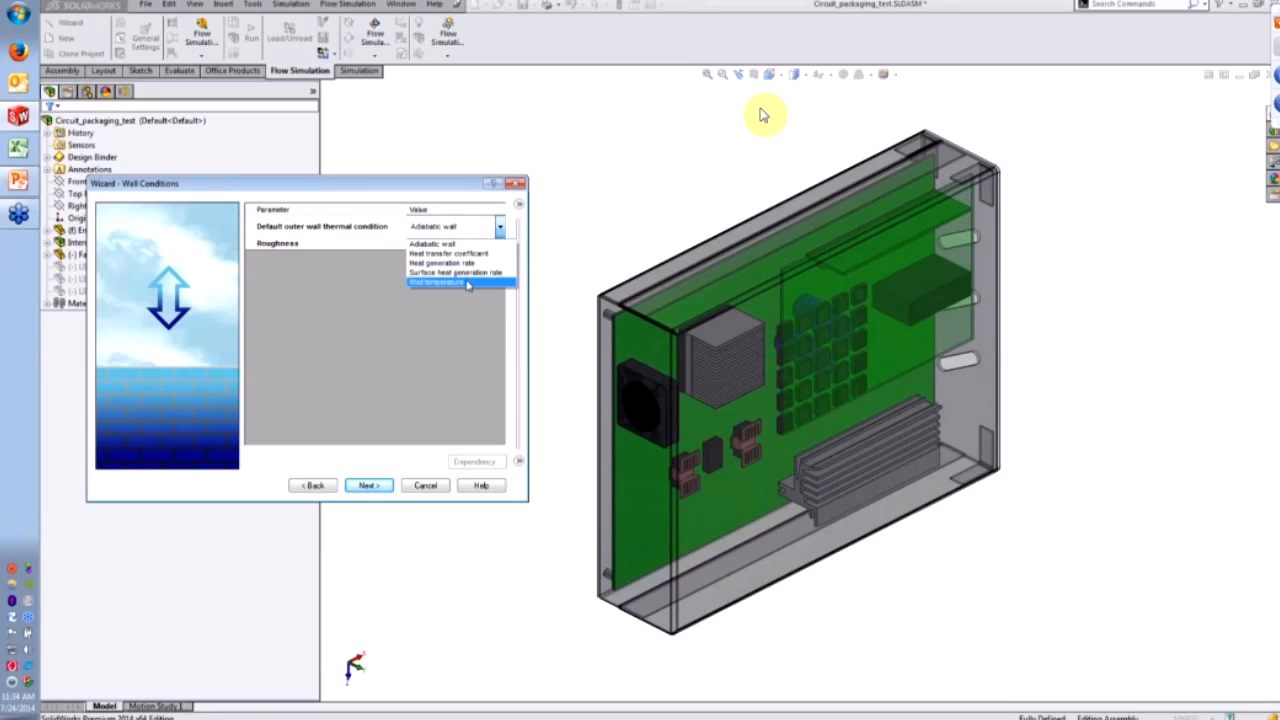
click(448, 243)
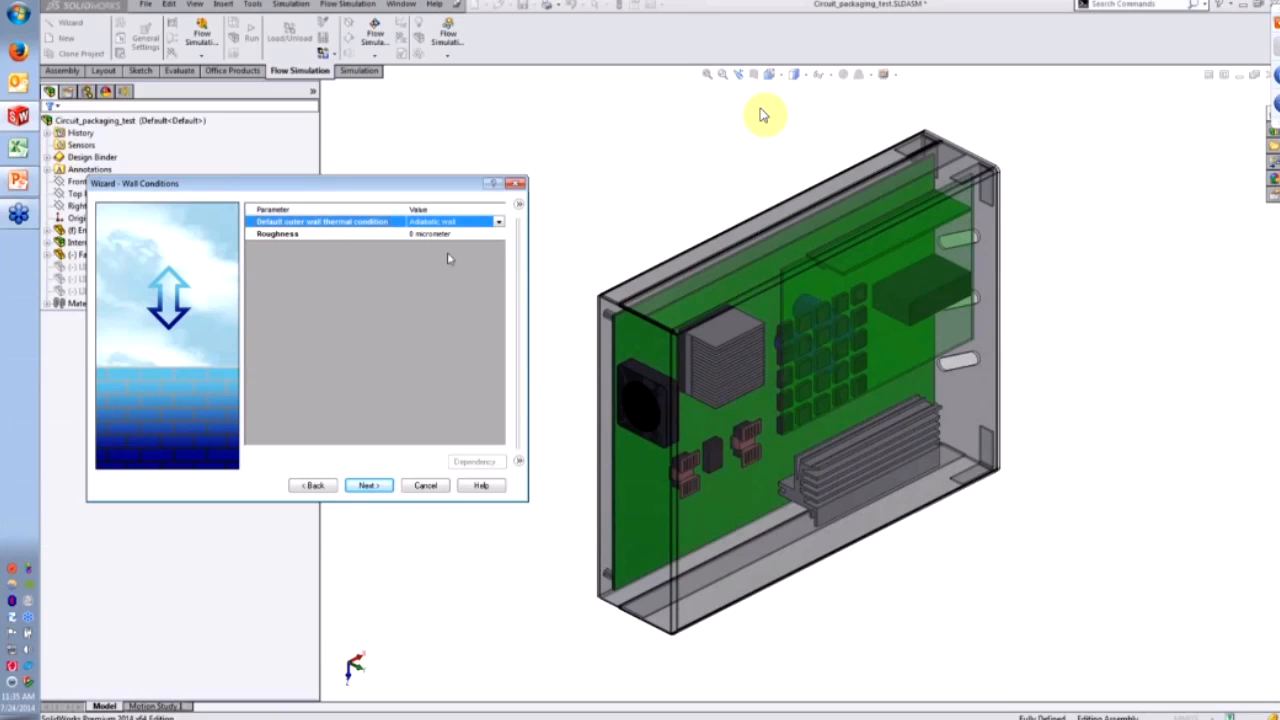
click(381, 486)
drag(415, 186, 420, 211)
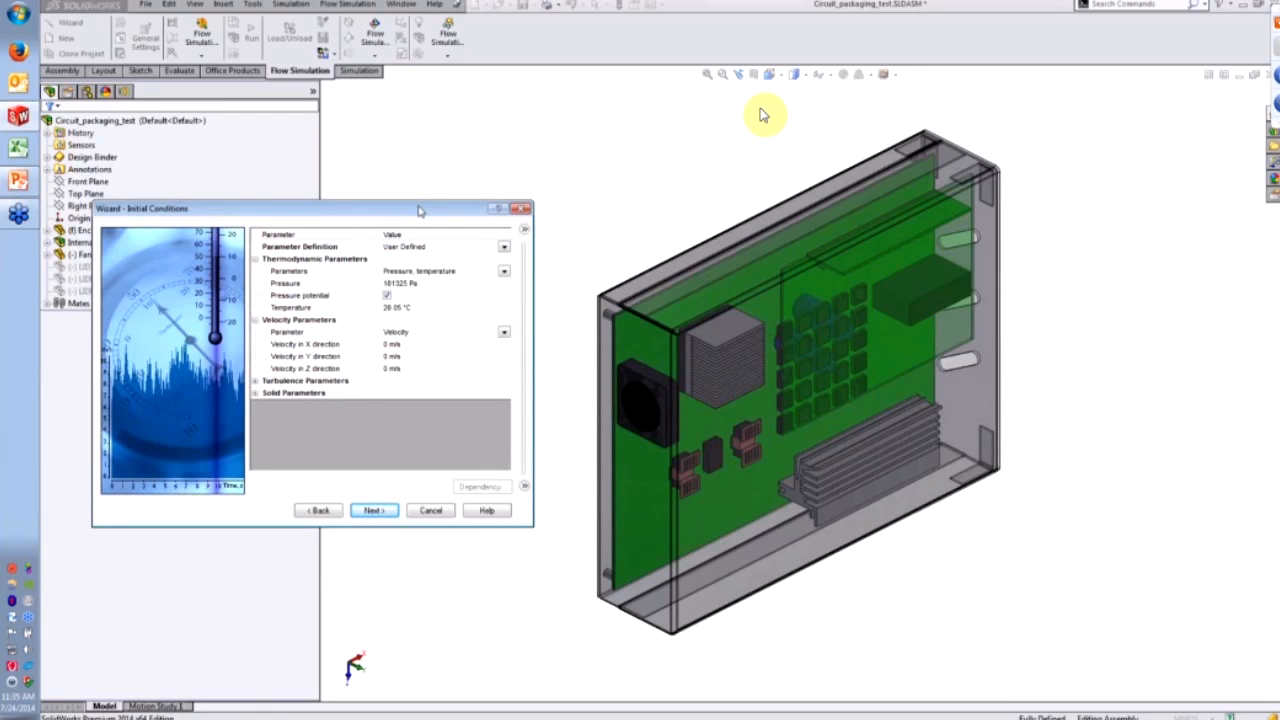
- Accept the initial pressure of 101325 Pa and temperature of 20.05 °C, then advance
click(412, 284)
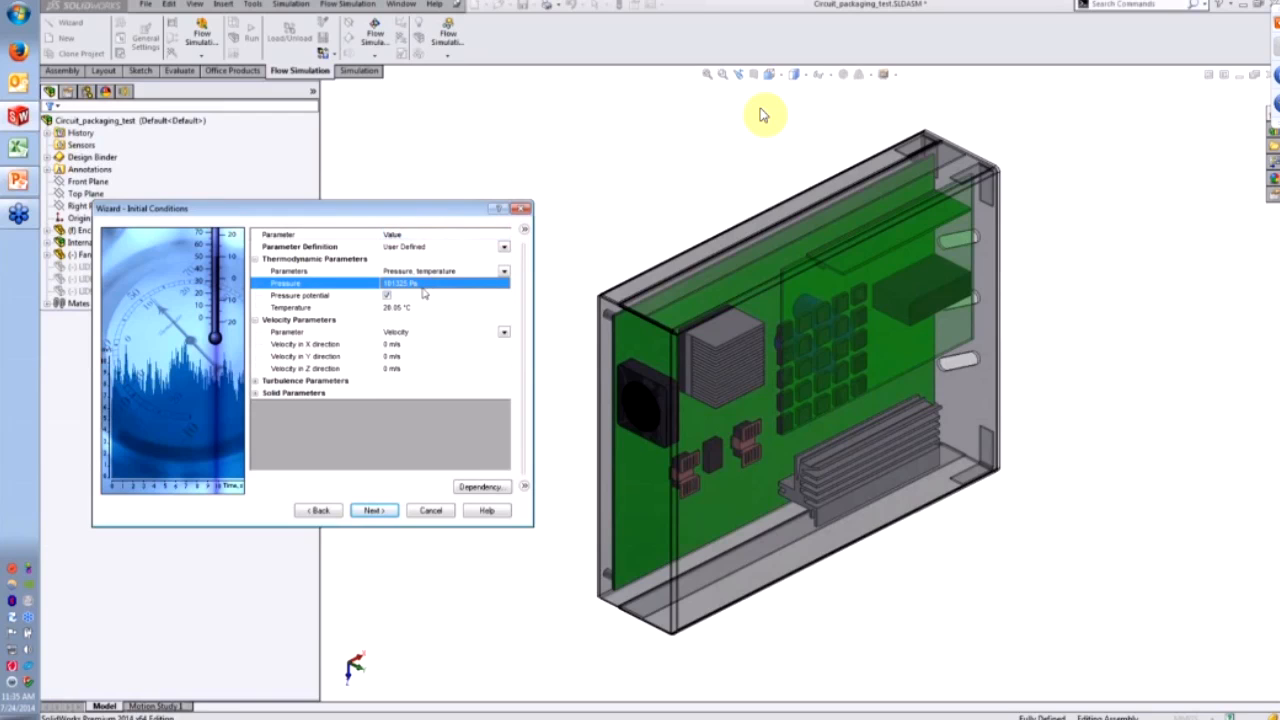
click(414, 310)
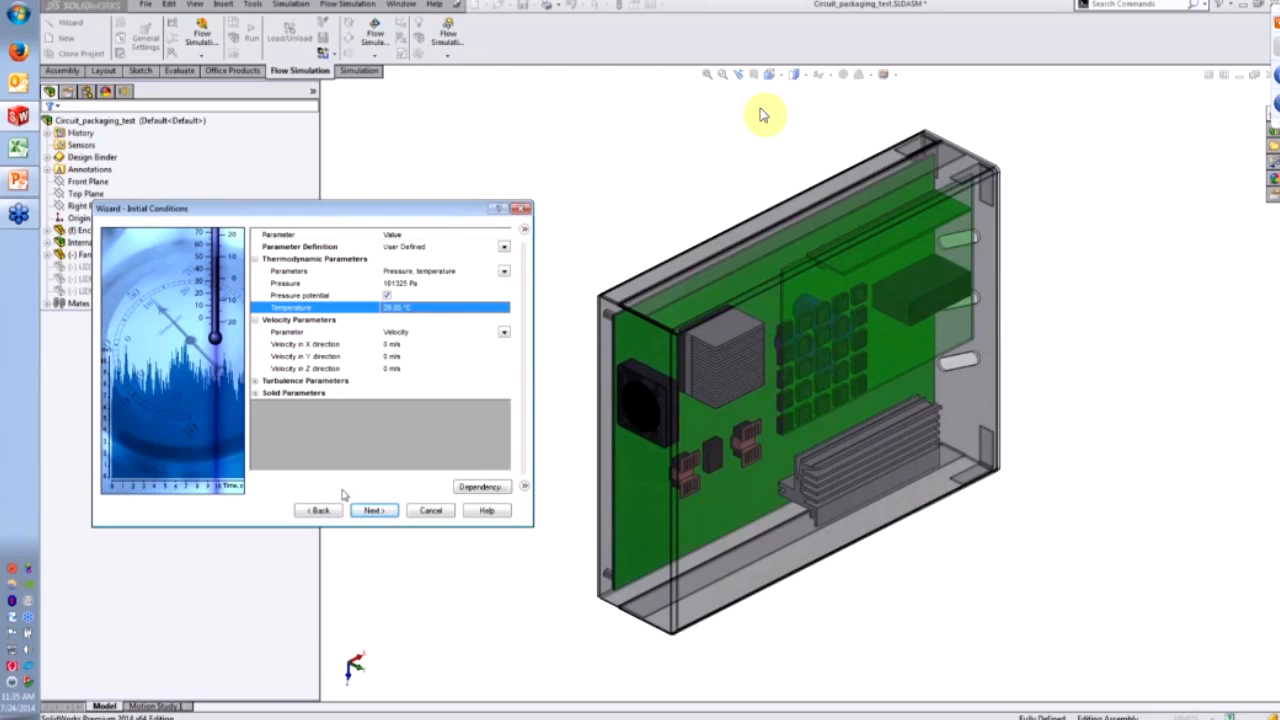
click(374, 511)
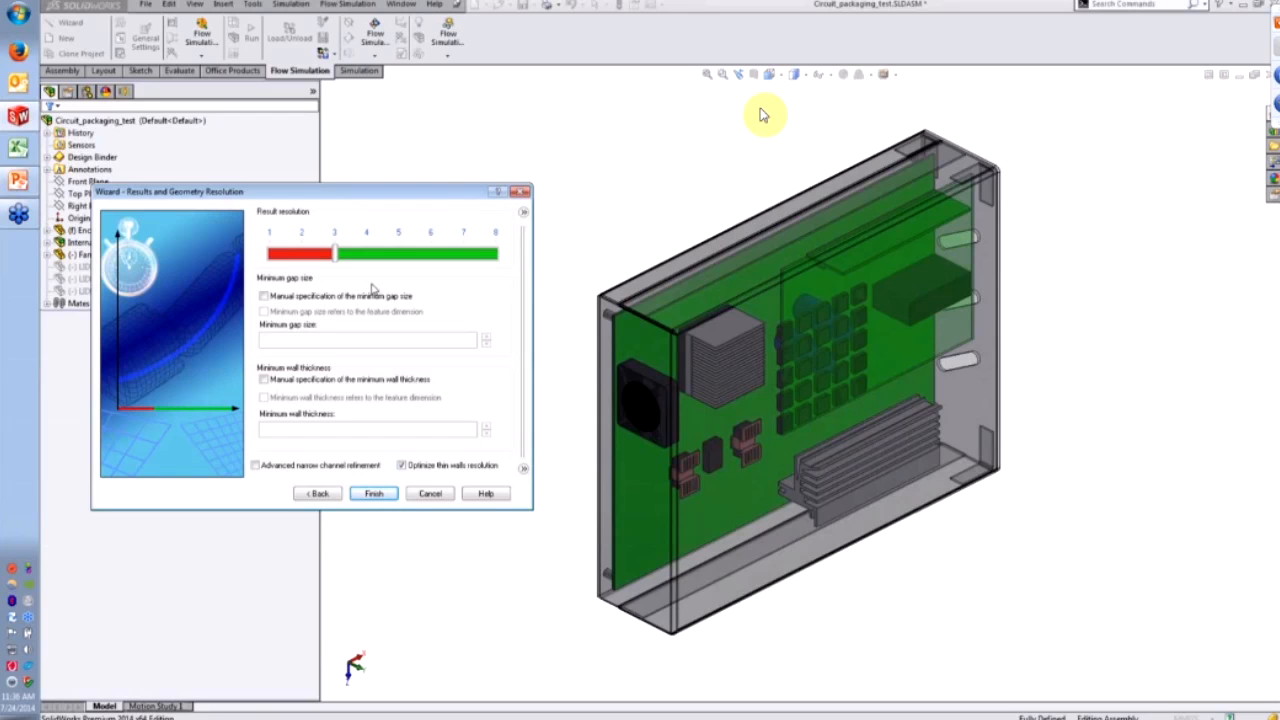
- Finish the wizard with result resolution 3 and automatic minimum gap size and wall thickness
click(374, 493)
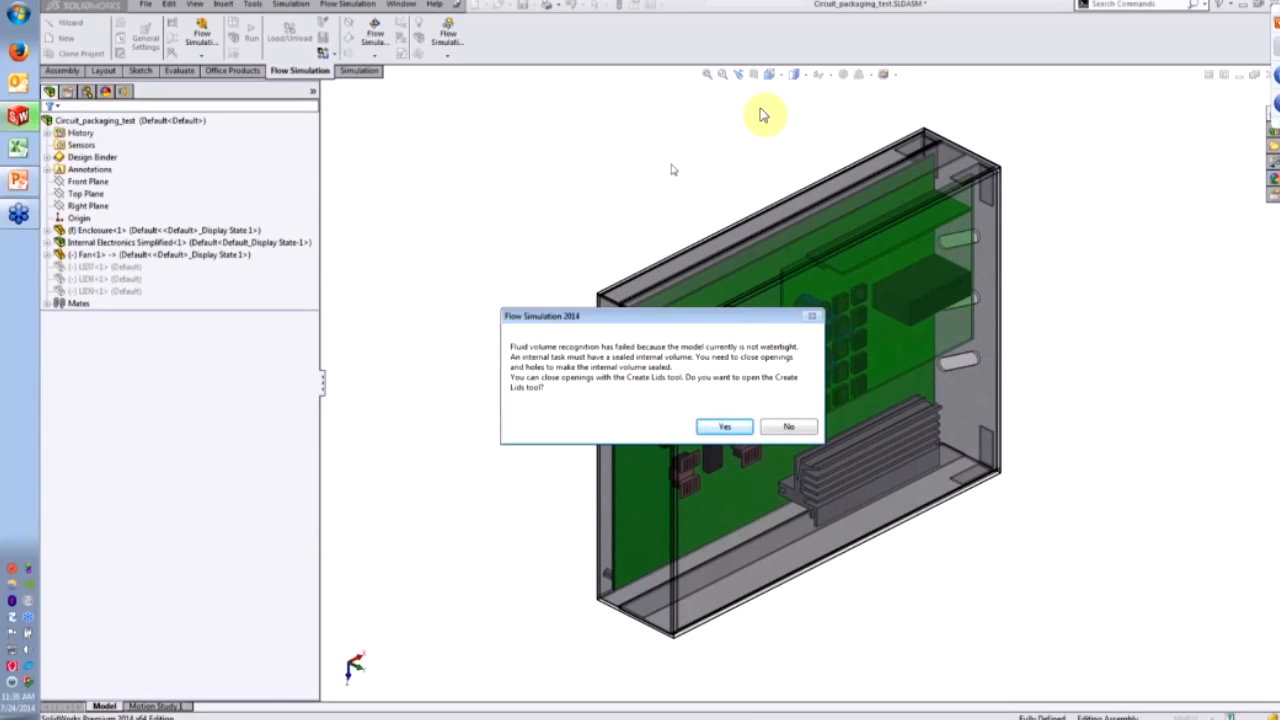
- Accept the watertight warning and select the enclosure's slotted side face for new lids
drag(693, 319, 541, 104)
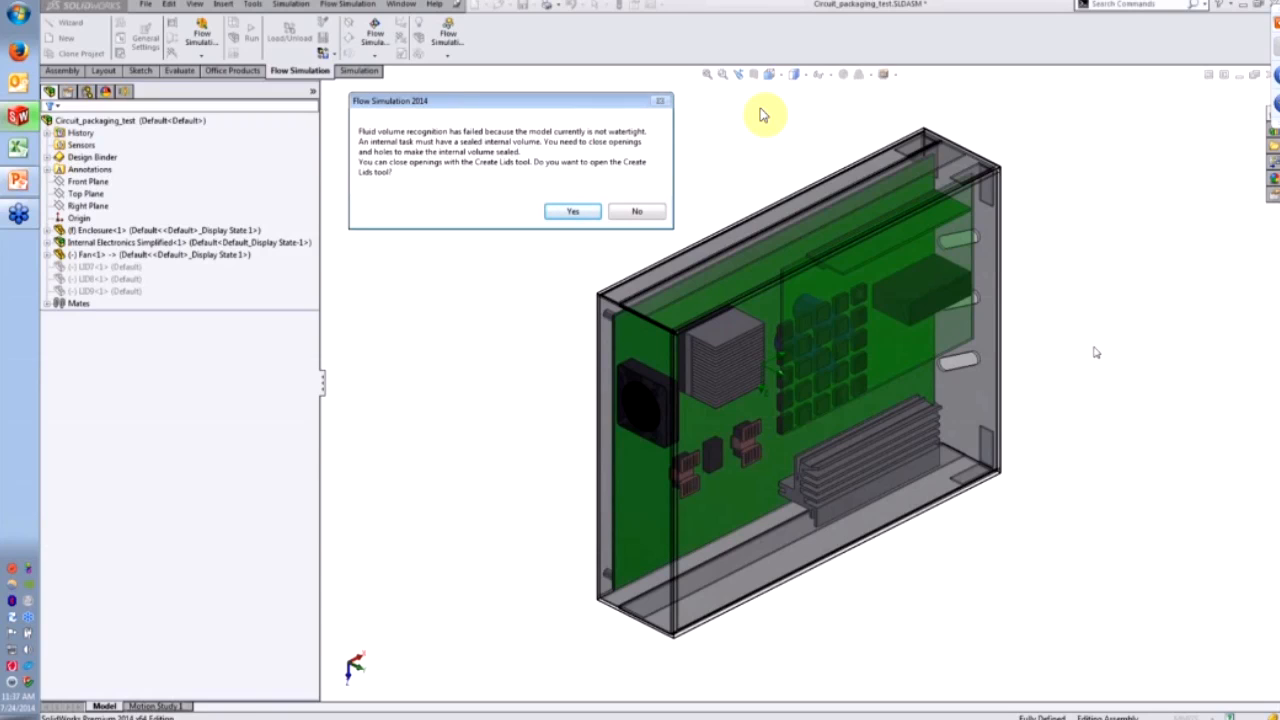
click(576, 216)
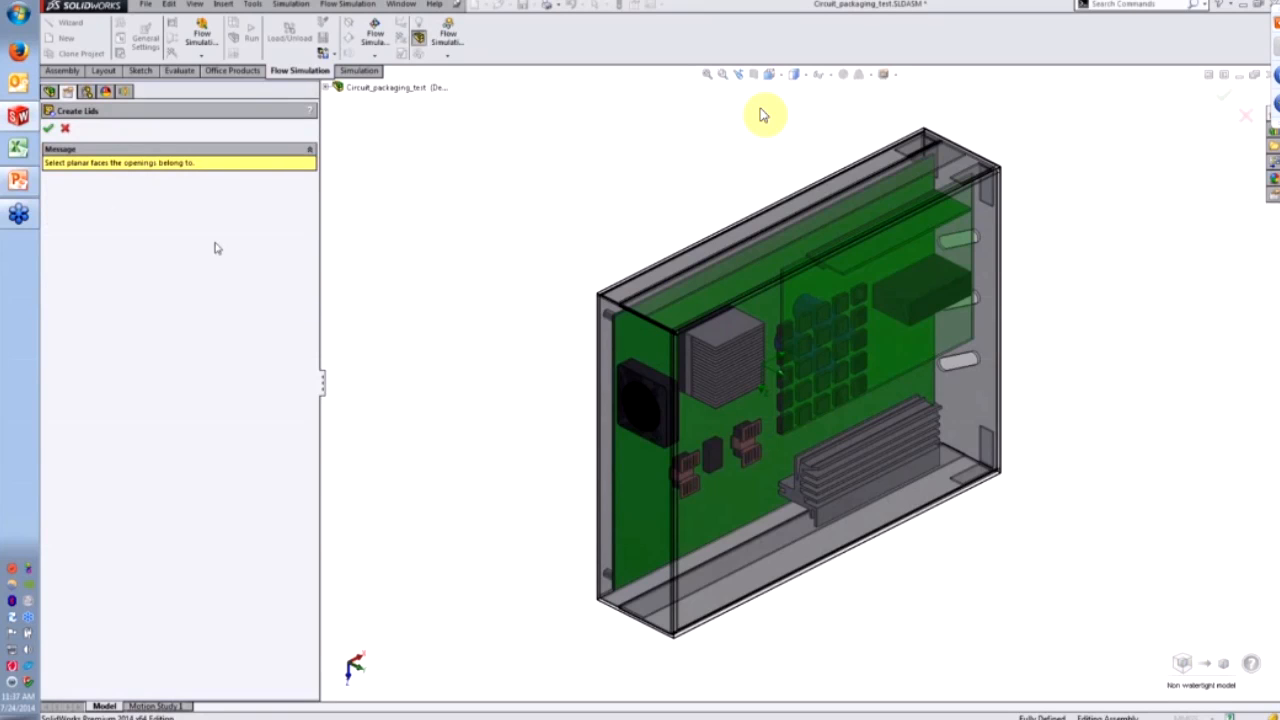
middle_drag(825, 367, 663, 443)
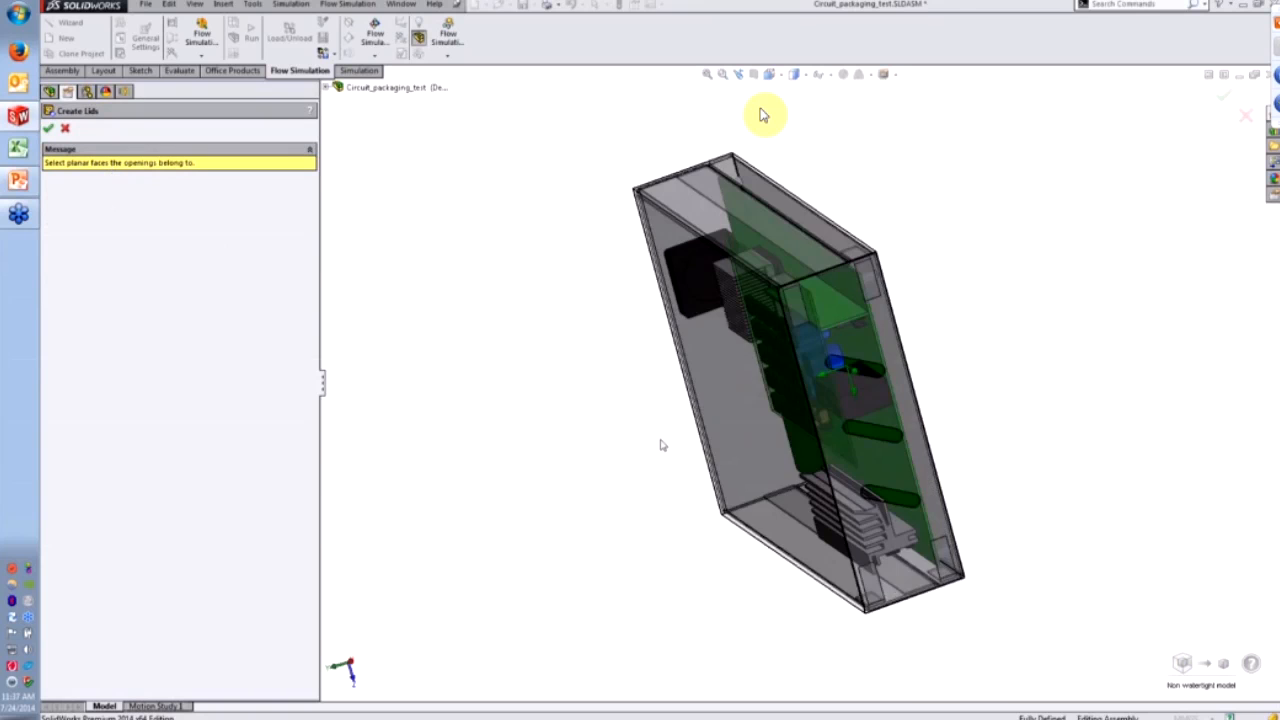
scroll(974, 358, down, 1)
middle_drag(976, 361, 877, 357)
scroll(988, 379, down, 2)
click(883, 360)
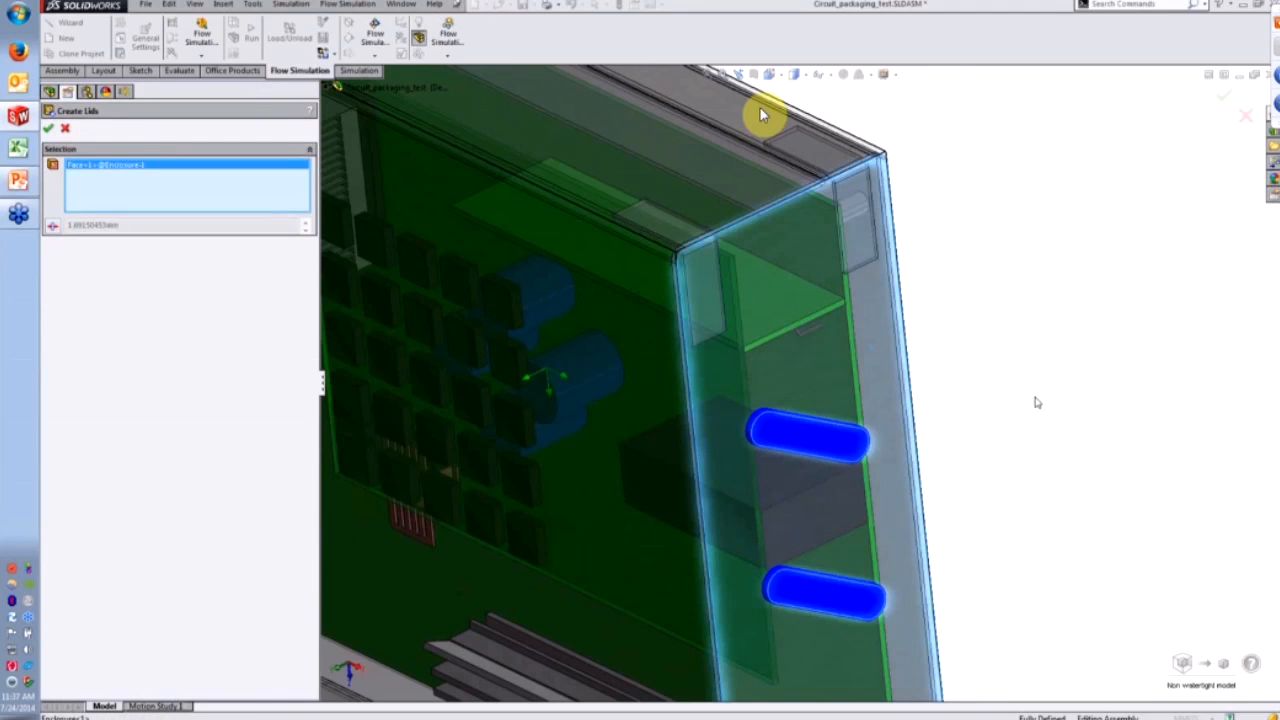
scroll(1034, 400, up, 3)
scroll(880, 480, down, 5)
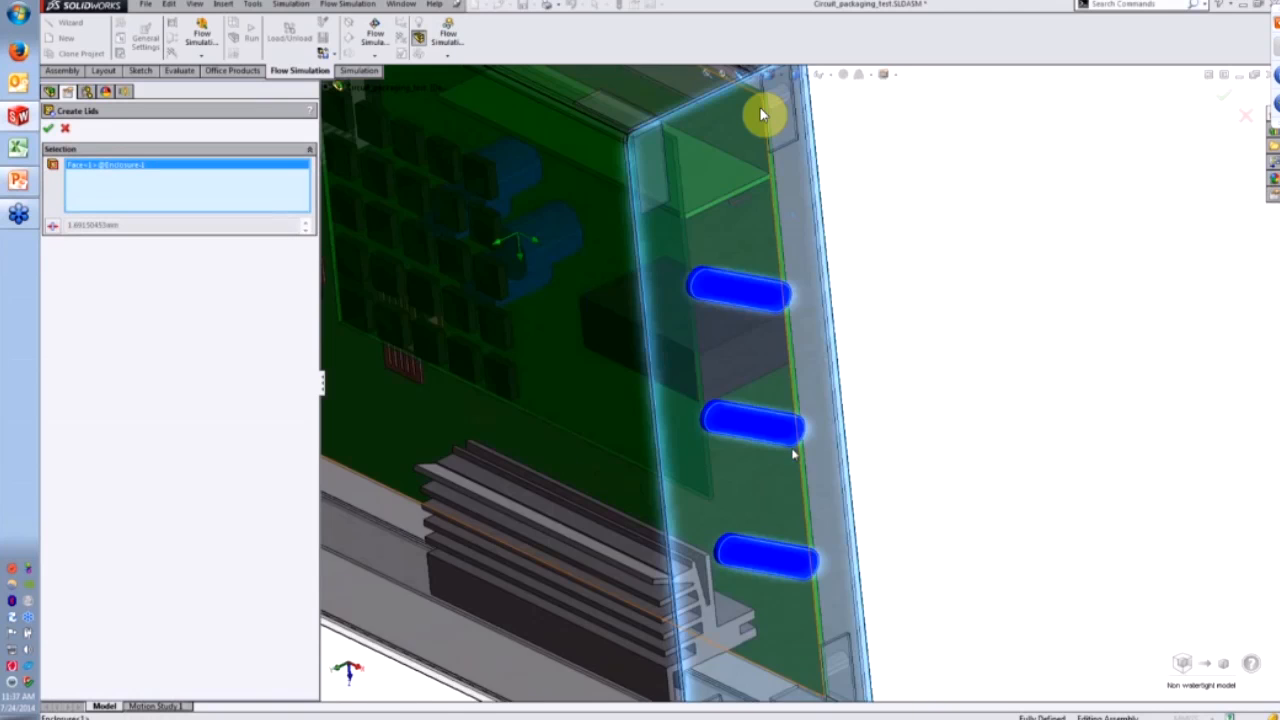
middle_drag(857, 441, 891, 424)
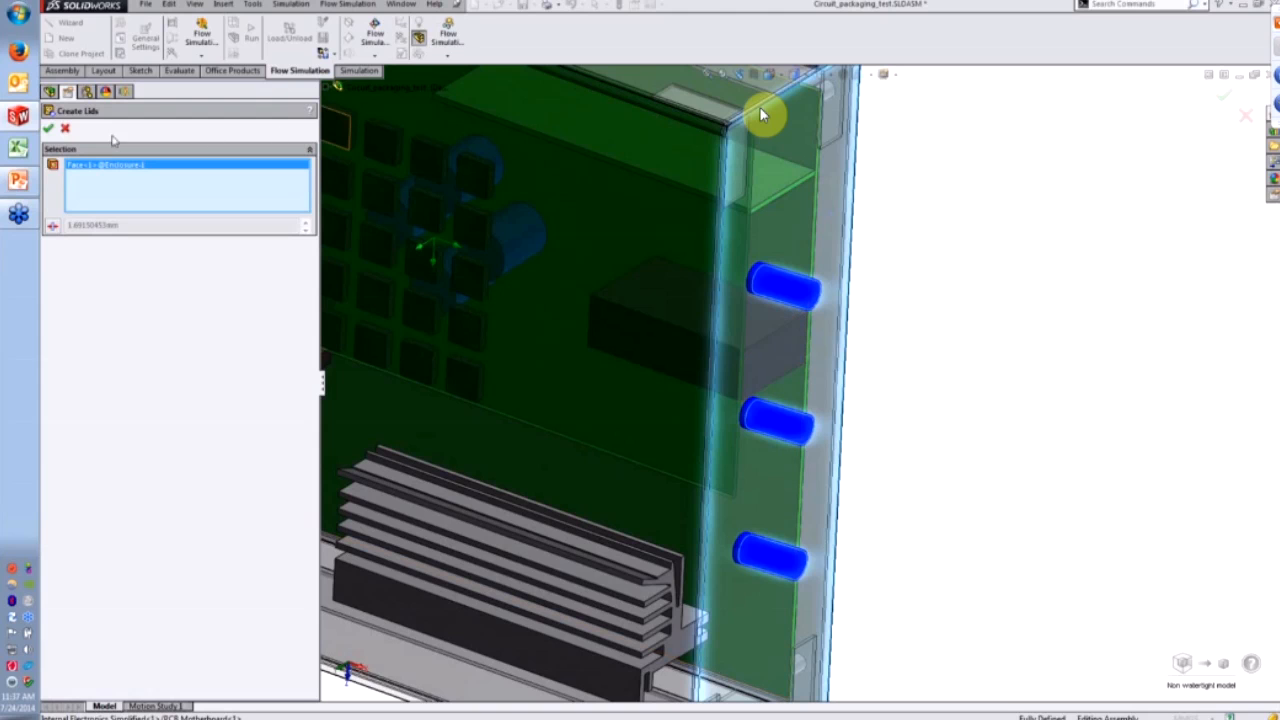
- Create three lids on the side-wall slots, reset the mesh, and decline reopening Create Lids
click(49, 129)
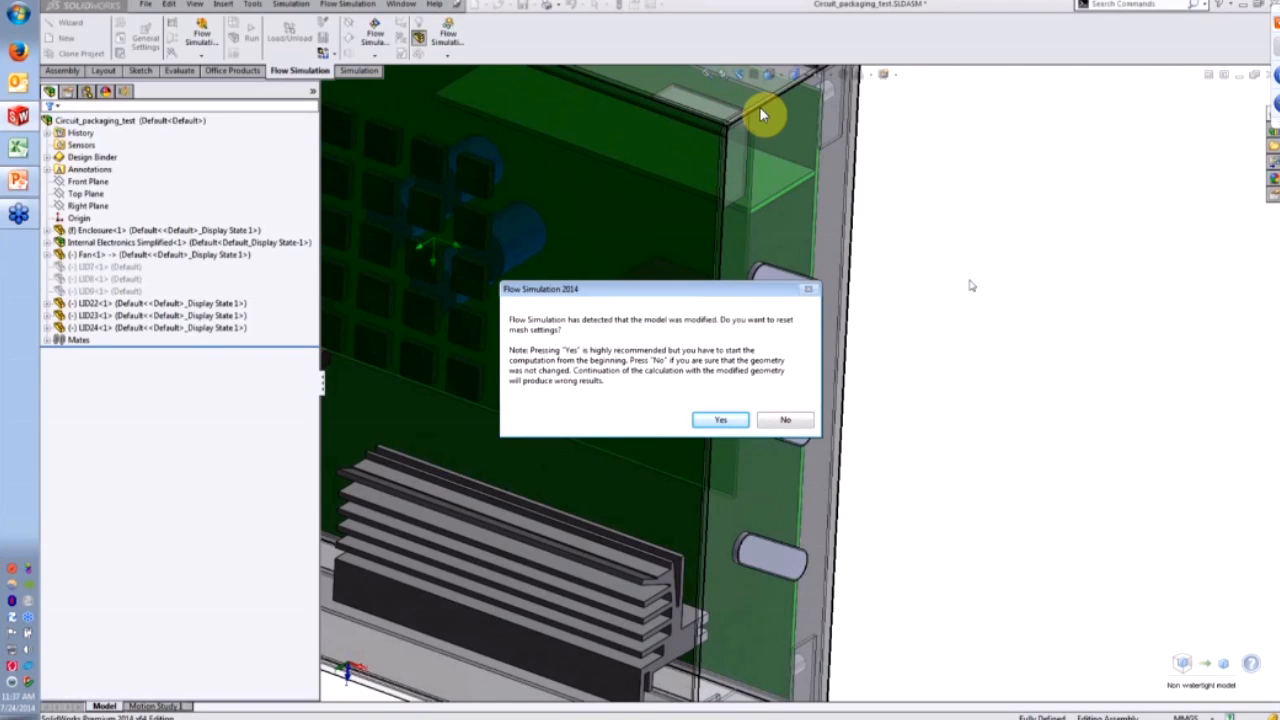
click(720, 419)
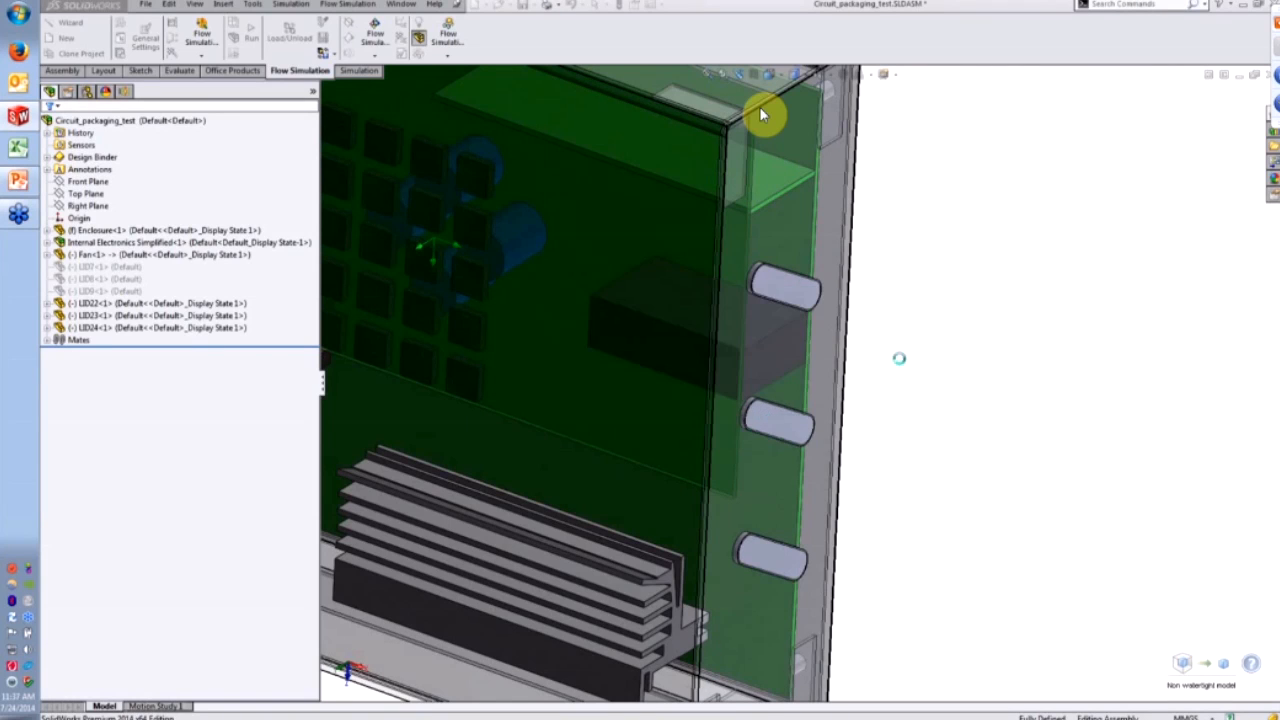
drag(736, 298, 1013, 206)
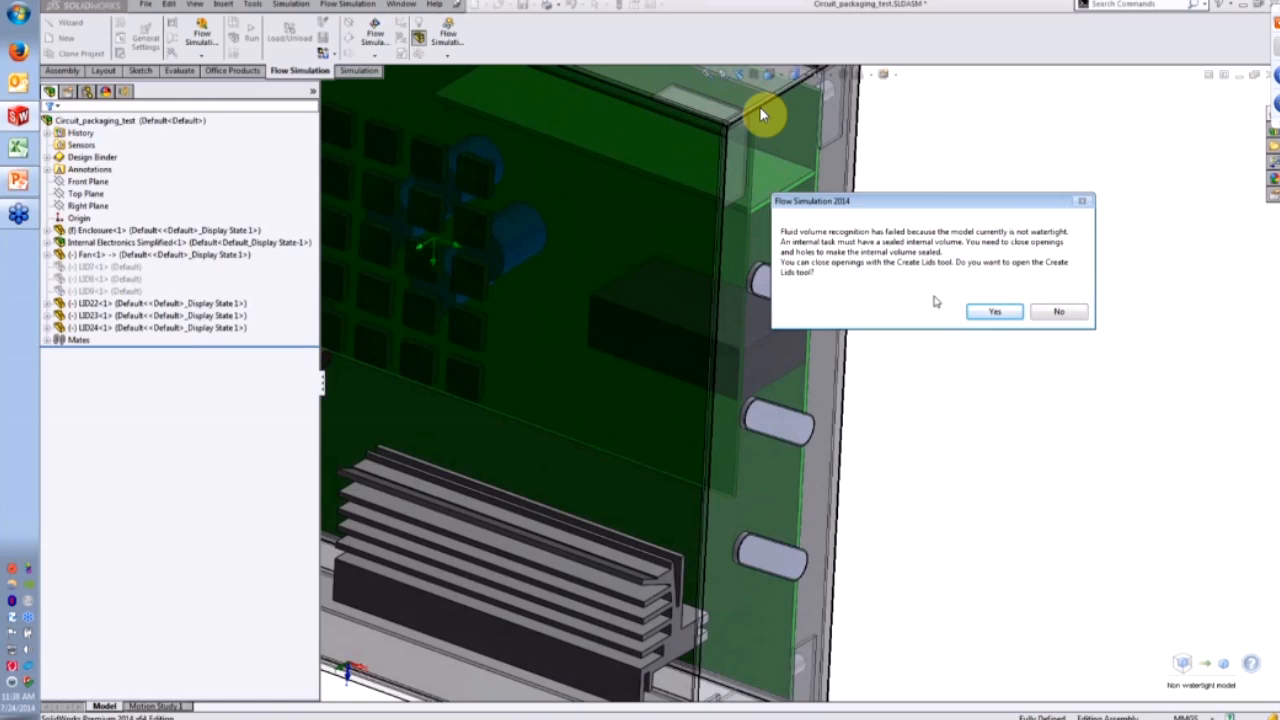
drag(961, 206, 934, 227)
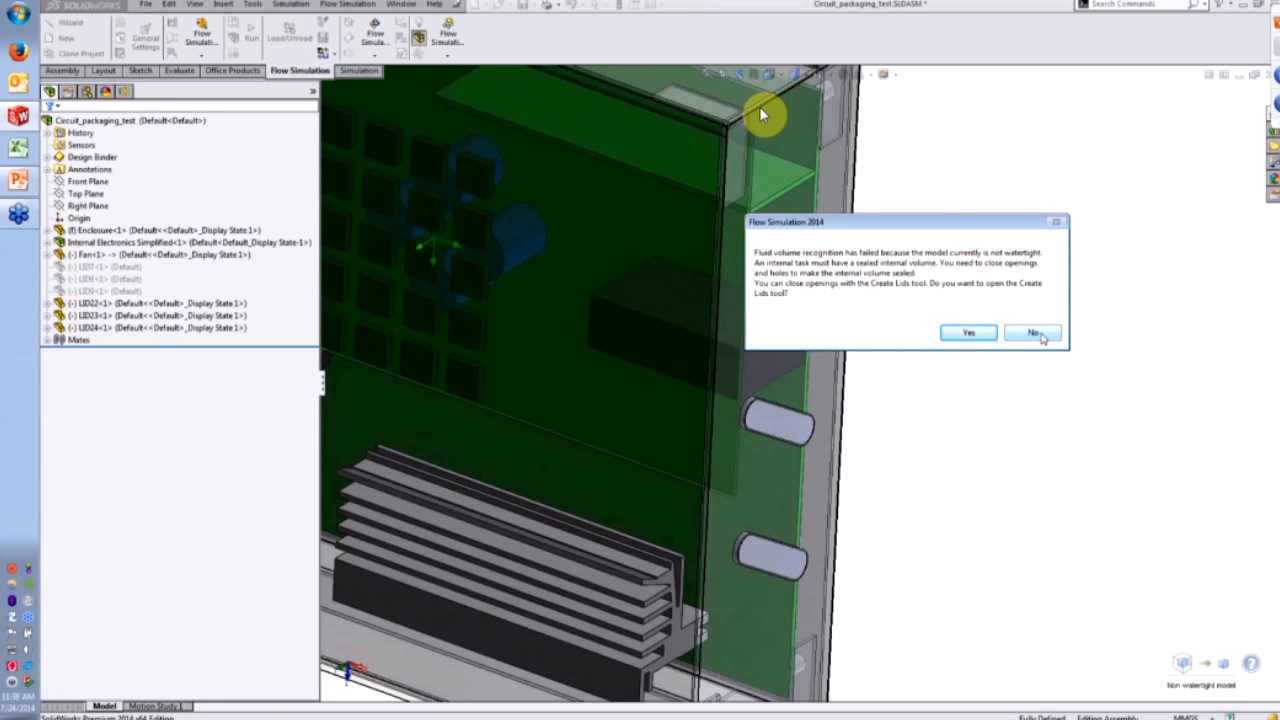
click(1033, 340)
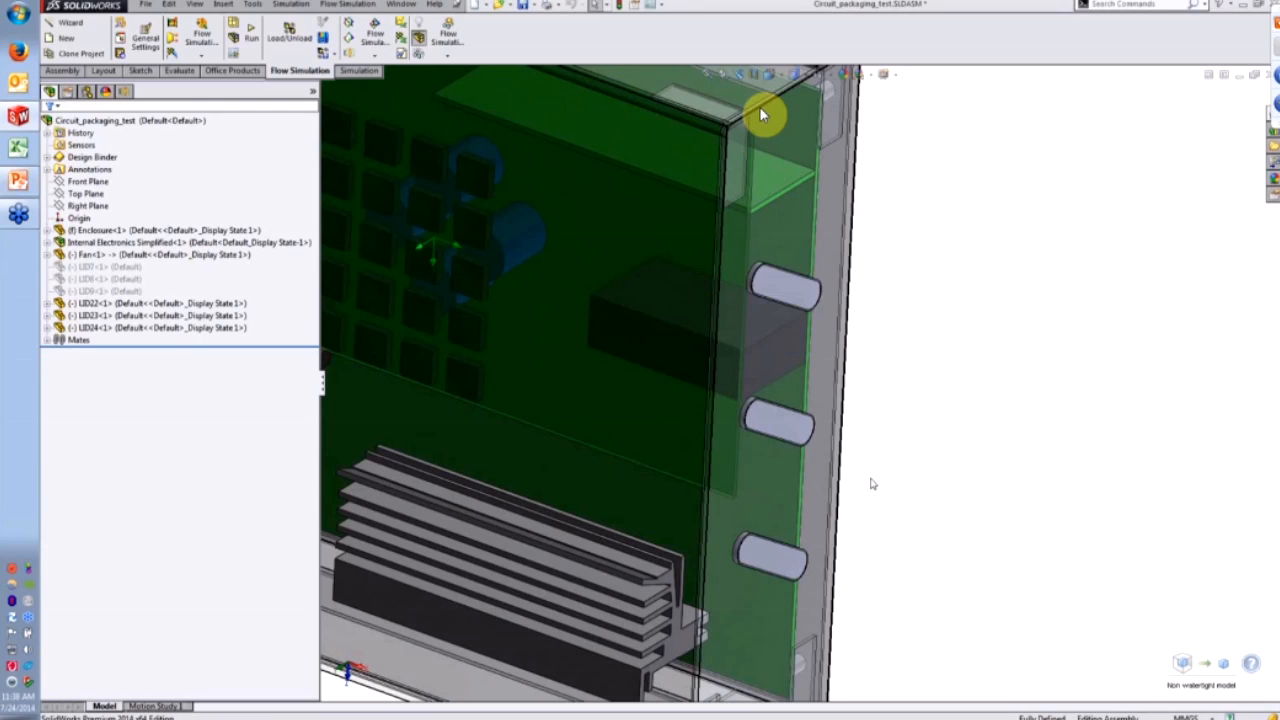
- Orbit and zoom the lidded enclosure to inspect it from frontal and side views
scroll(836, 497, up, 2)
middle_drag(742, 402, 860, 470)
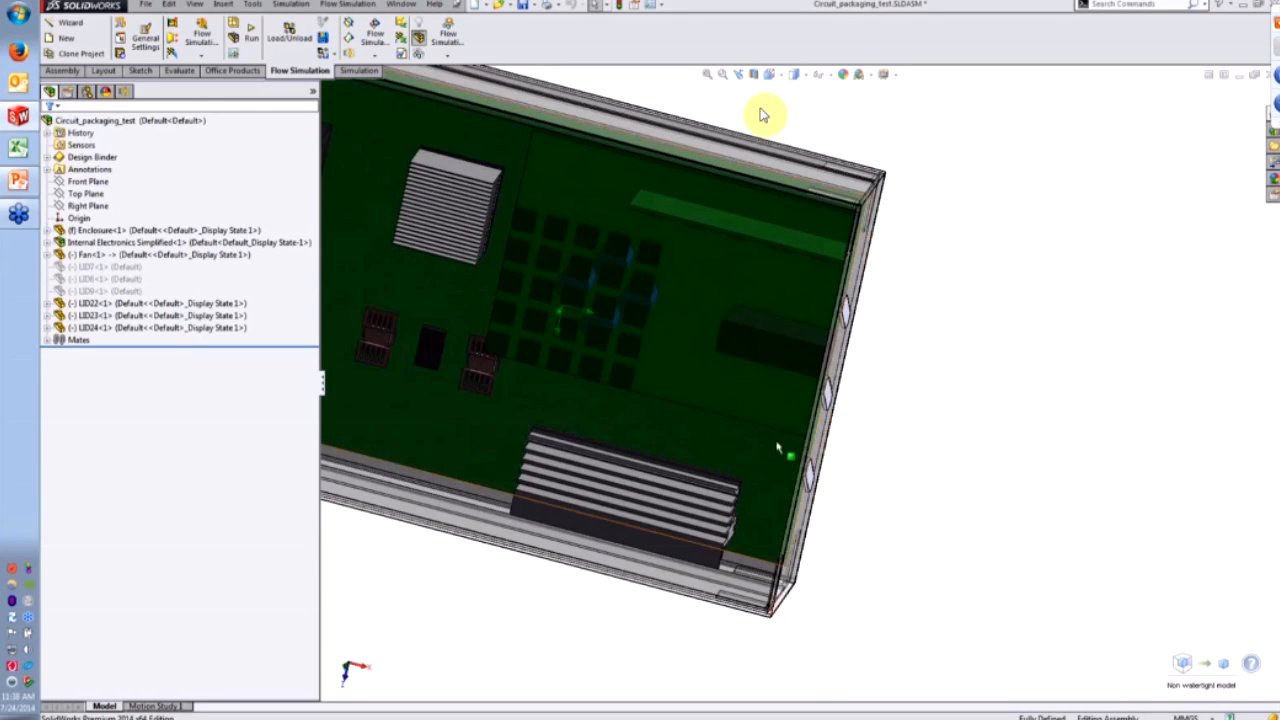
scroll(810, 420, up, 1)
middle_drag(623, 317, 732, 410)
scroll(655, 343, down, 2)
middle_drag(657, 343, 645, 319)
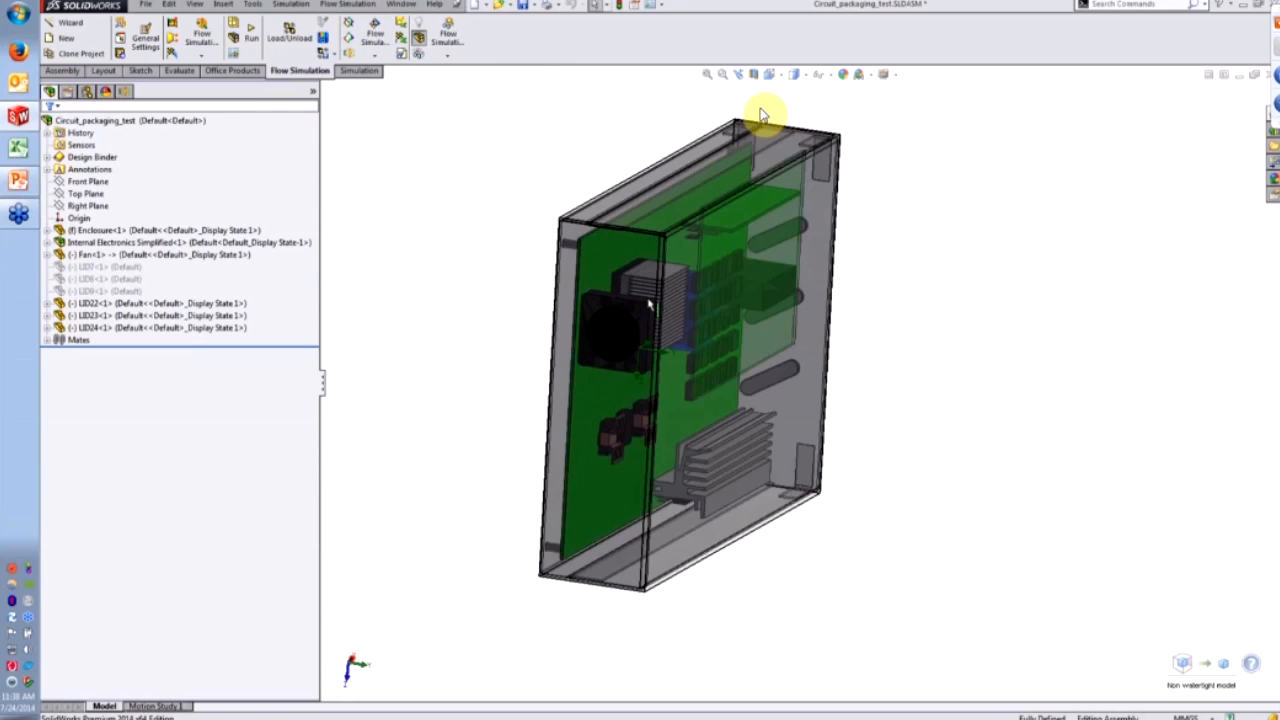
scroll(660, 262, down, 2)
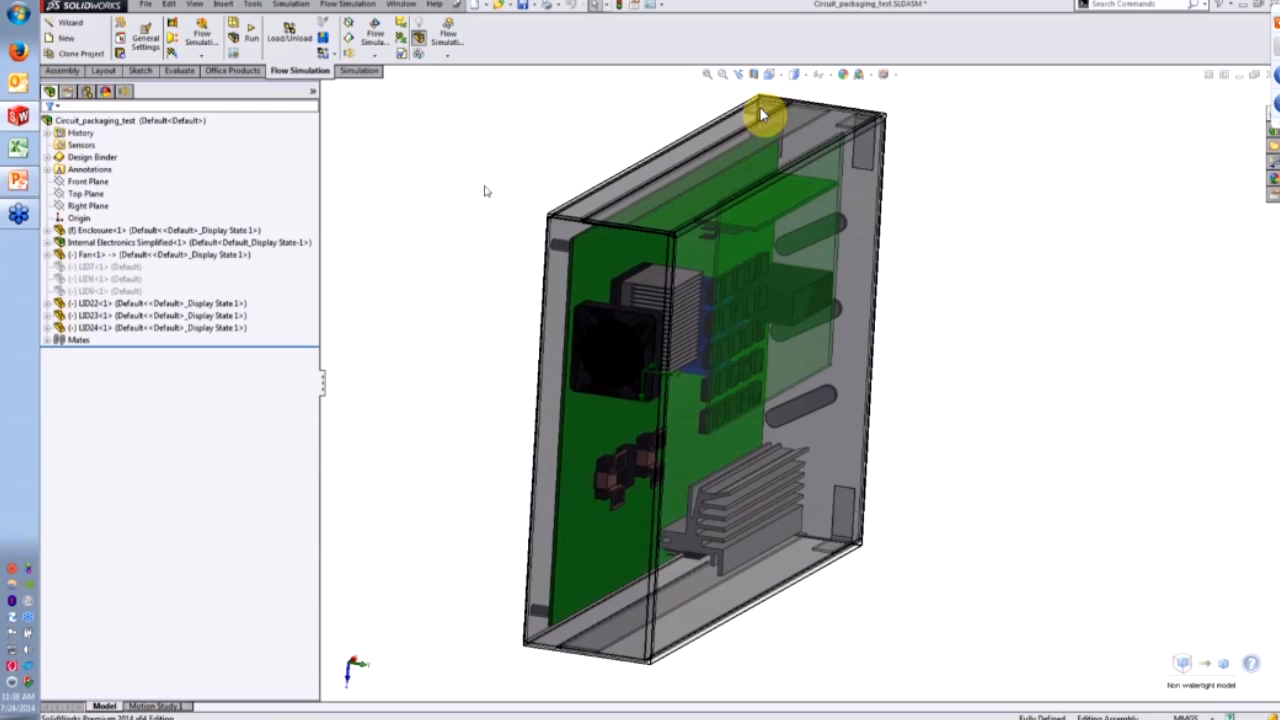
- Open Leak Tracking from the Flow Simulation Tools menu
click(347, 4)
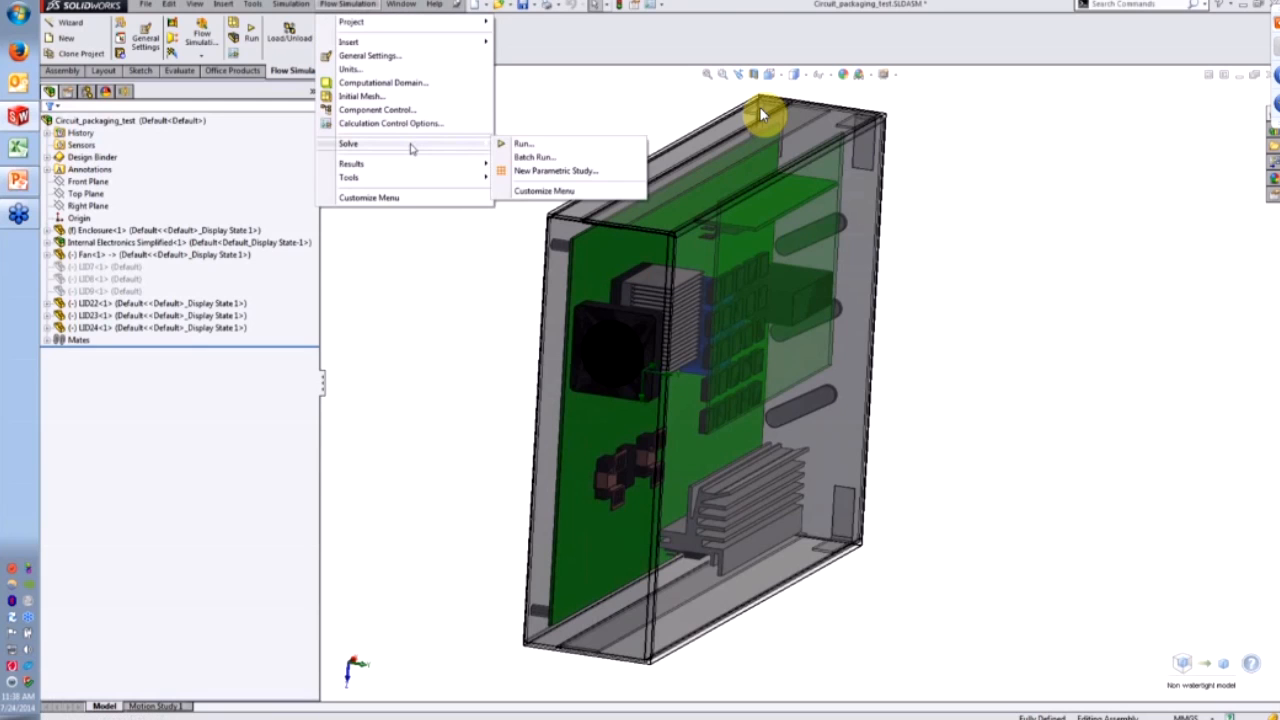
mouse_move(418, 180)
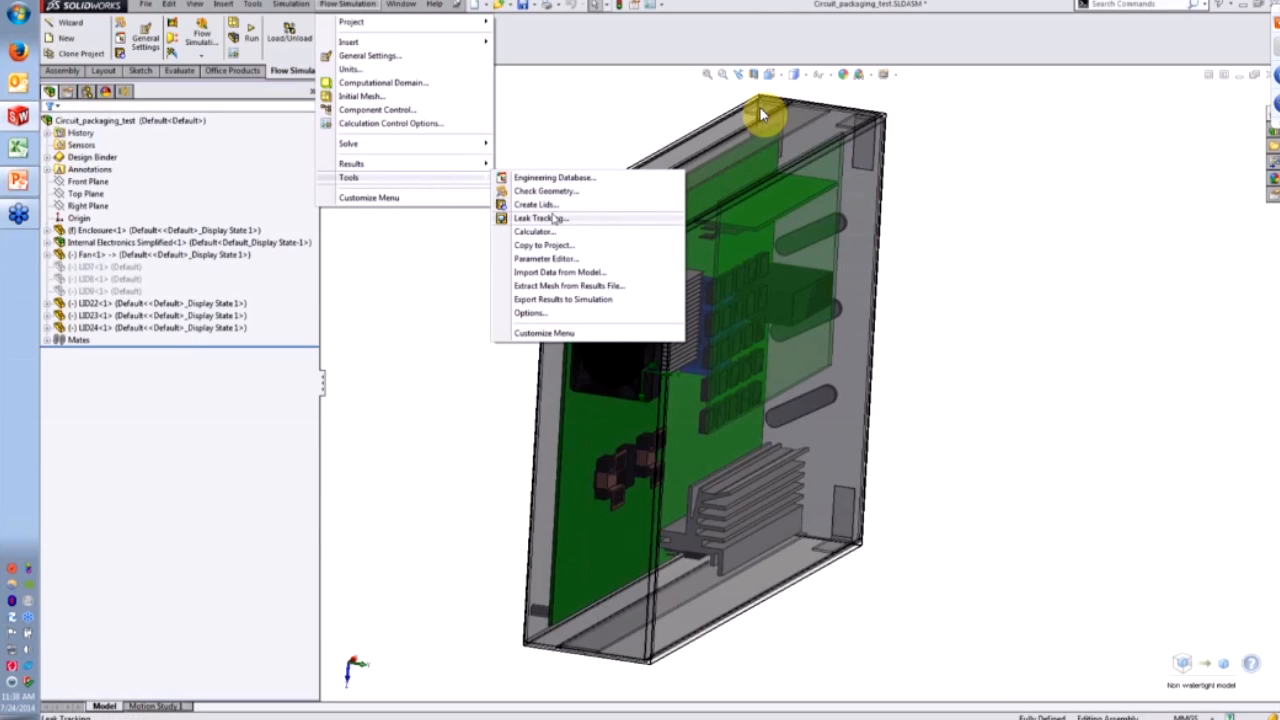
click(550, 218)
- Minimize the PowerPoint presentation to bring the enclosure model back into view
key(alt+Tab)
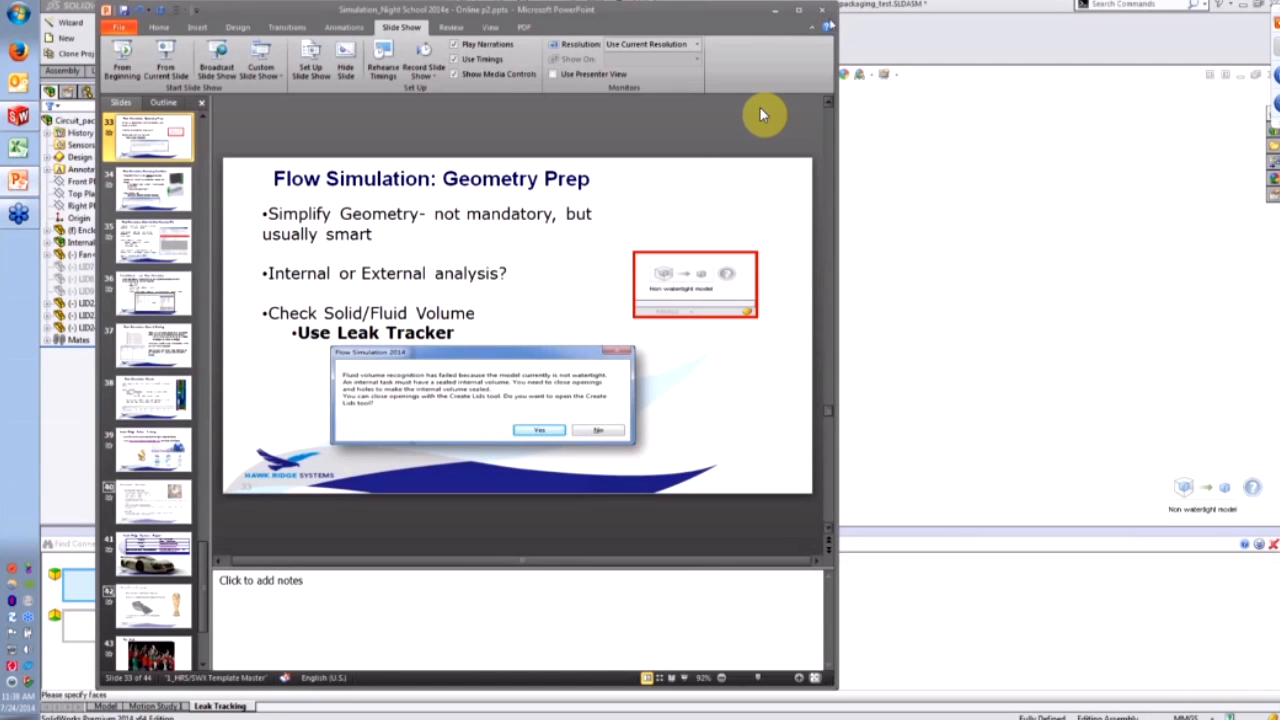
click(775, 12)
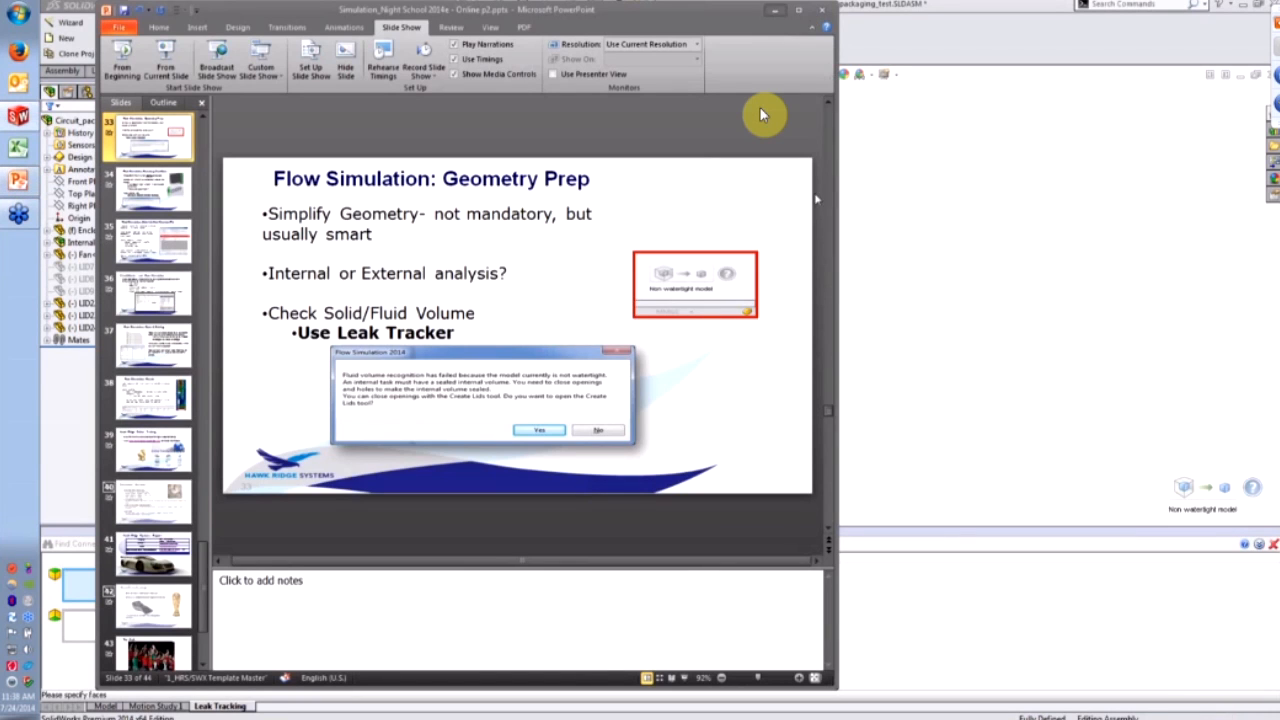
middle_drag(945, 293, 815, 245)
click(805, 75)
click(774, 75)
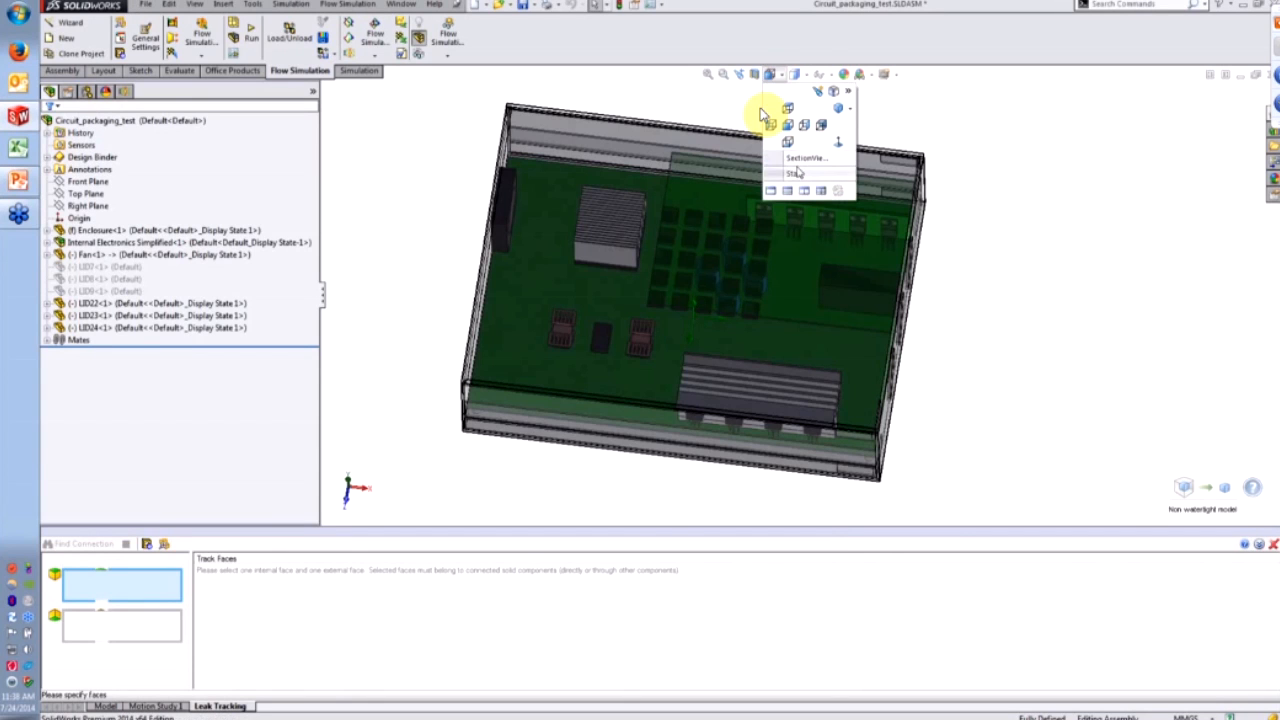
- In SectionView1, pick an inner and an outer enclosure face and find their leak connection
click(796, 159)
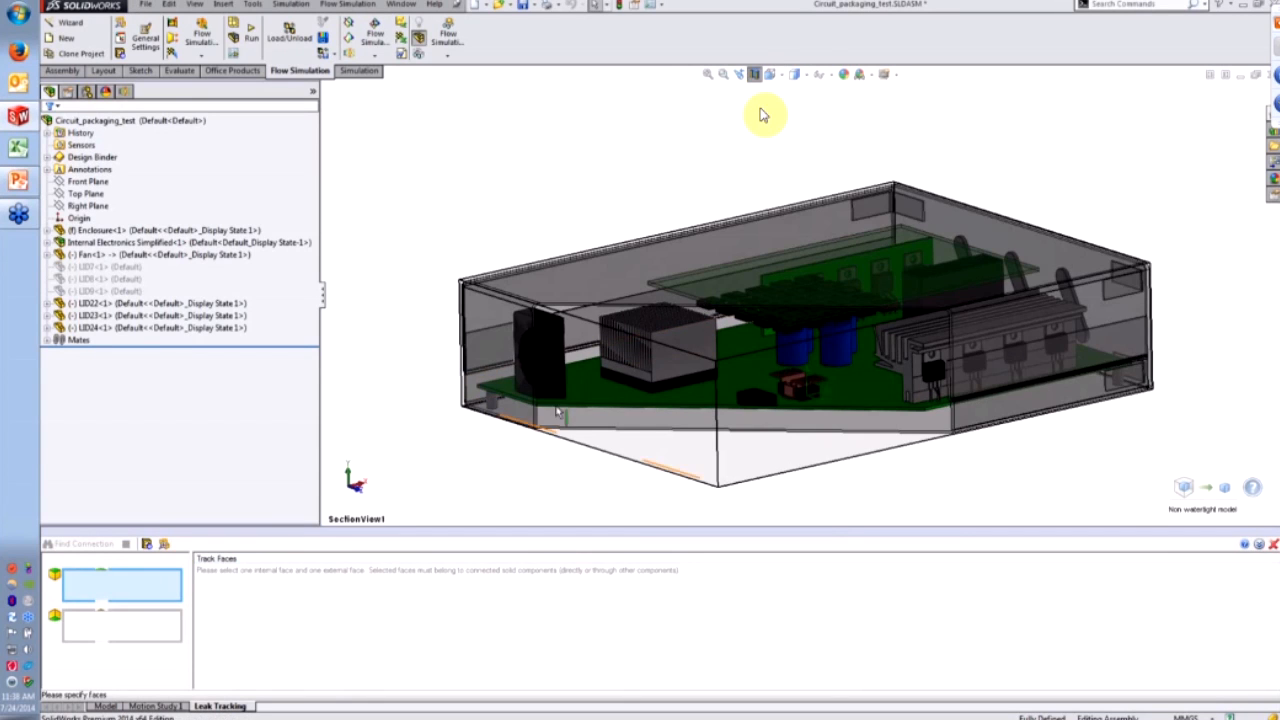
scroll(562, 373, down, 4)
middle_drag(635, 322, 693, 276)
click(694, 277)
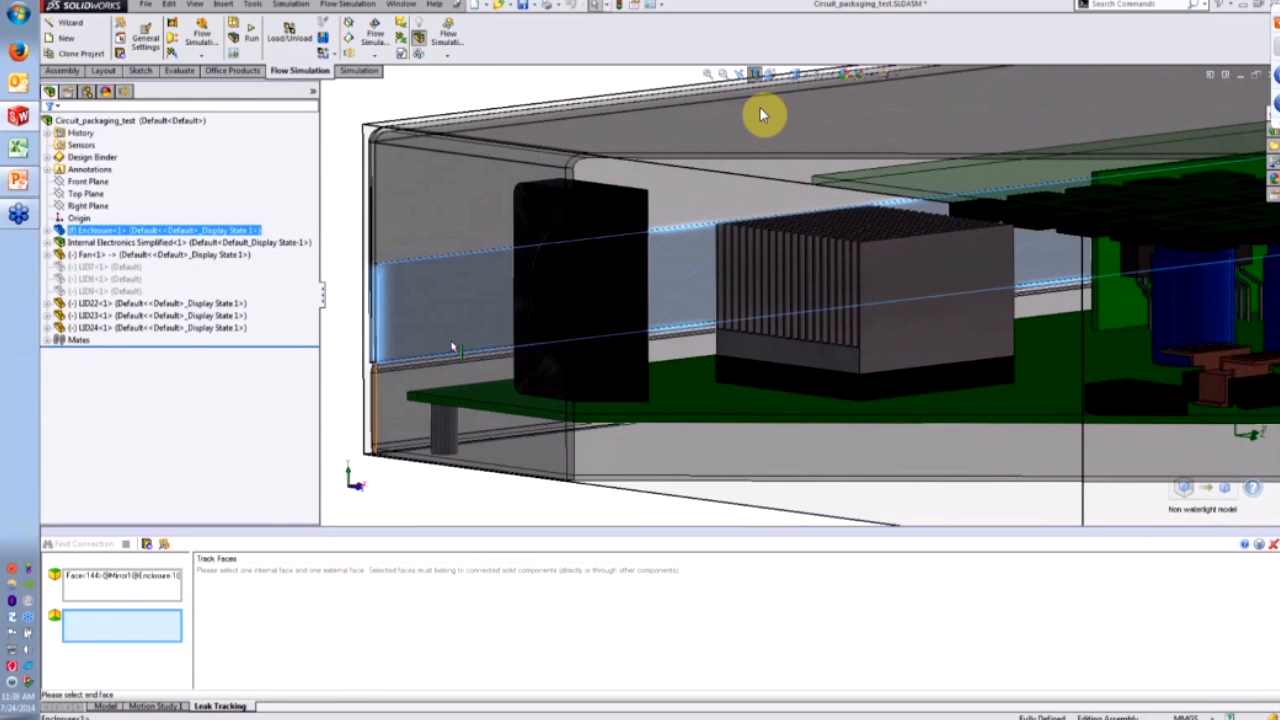
scroll(608, 243, up, 3)
mouse_move(608, 243)
middle_down()
mouse_move(694, 246)
mouse_move(592, 271)
mouse_move(598, 248)
middle_up()
scroll(618, 230, down, 3)
click(618, 230)
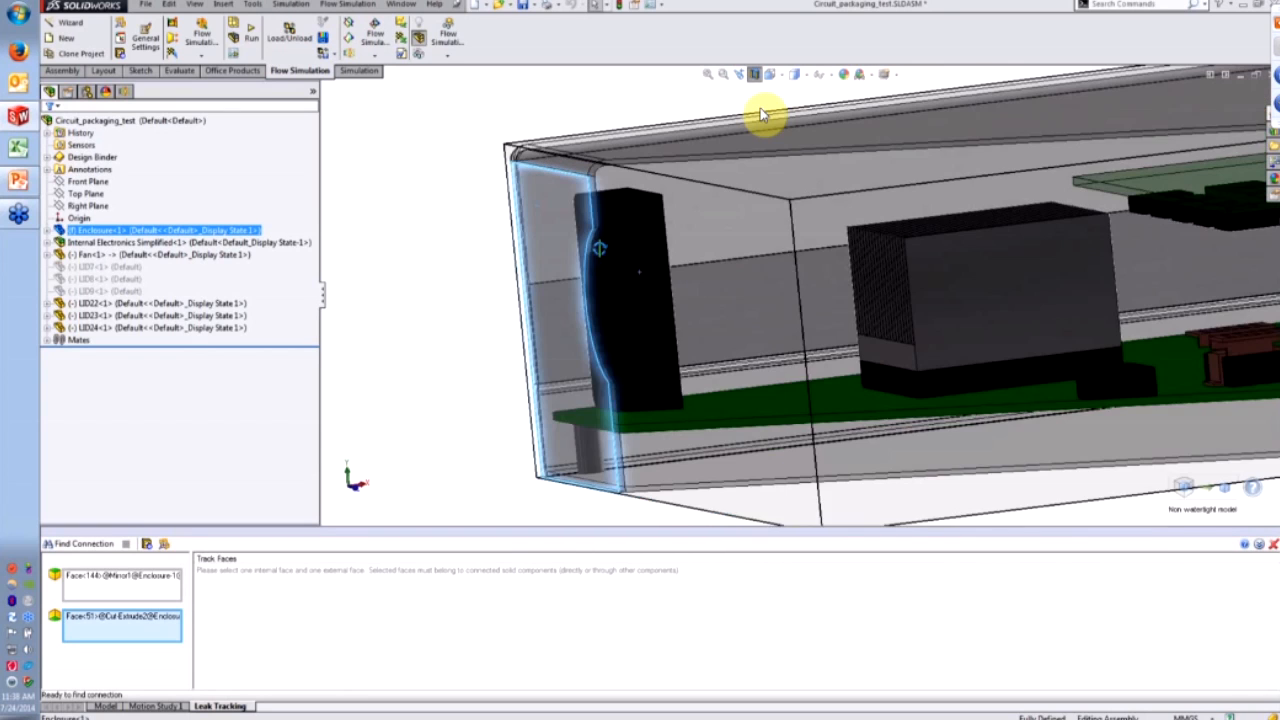
click(75, 545)
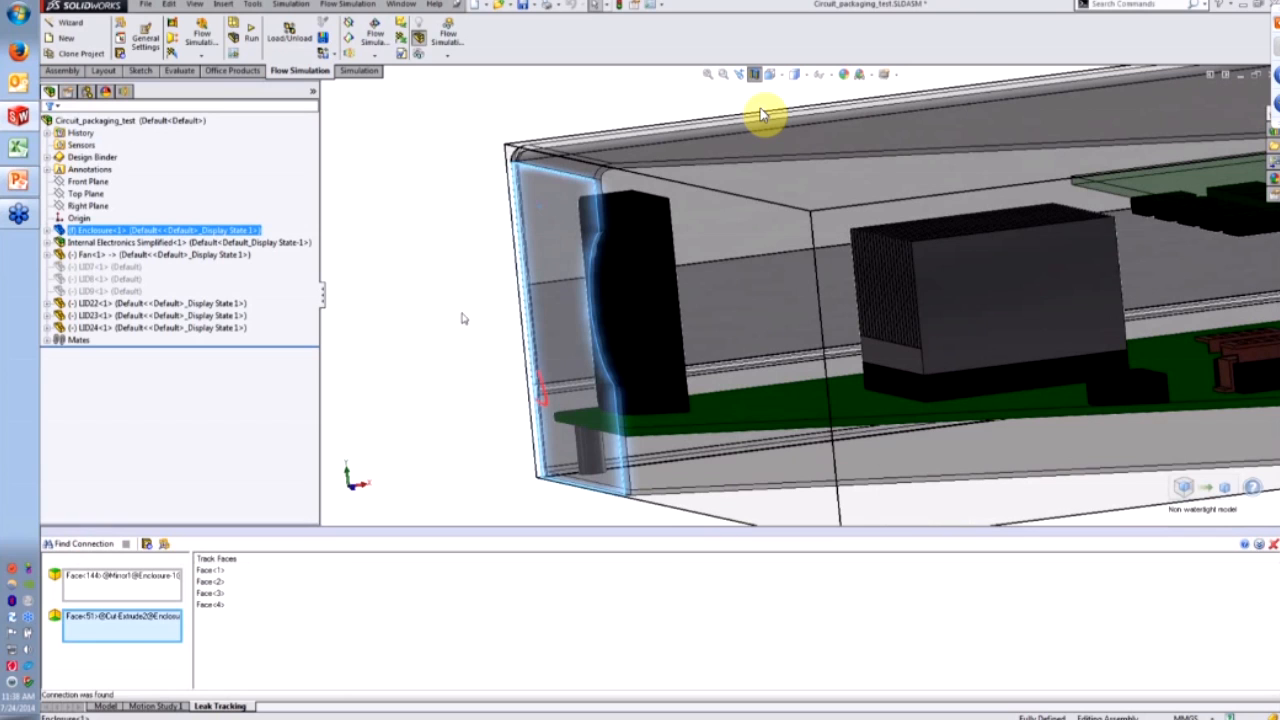
- Inspect the red leak path running past the fan side, slots and under the circuit board
middle_drag(476, 319, 583, 320)
scroll(625, 328, up, 3)
scroll(581, 319, down, 3)
scroll(581, 319, up, 1)
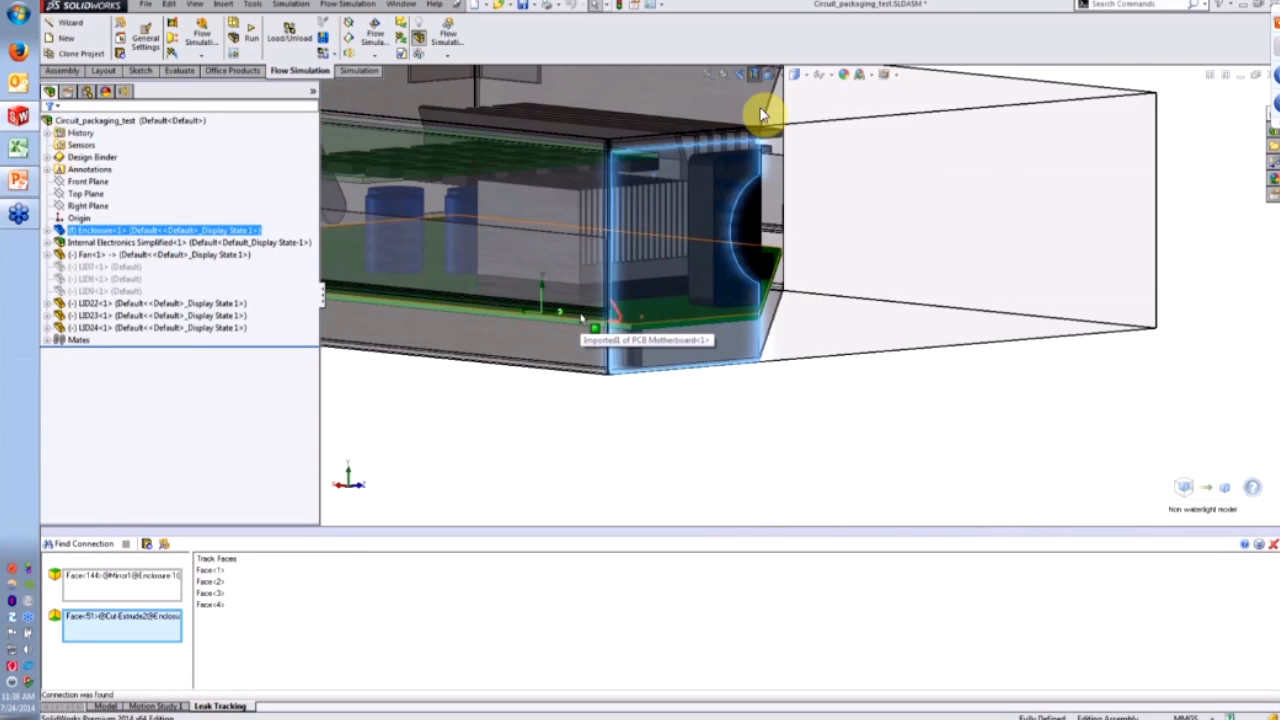
scroll(581, 318, up, 1)
scroll(581, 318, down, 2)
middle_drag(632, 266, 548, 334)
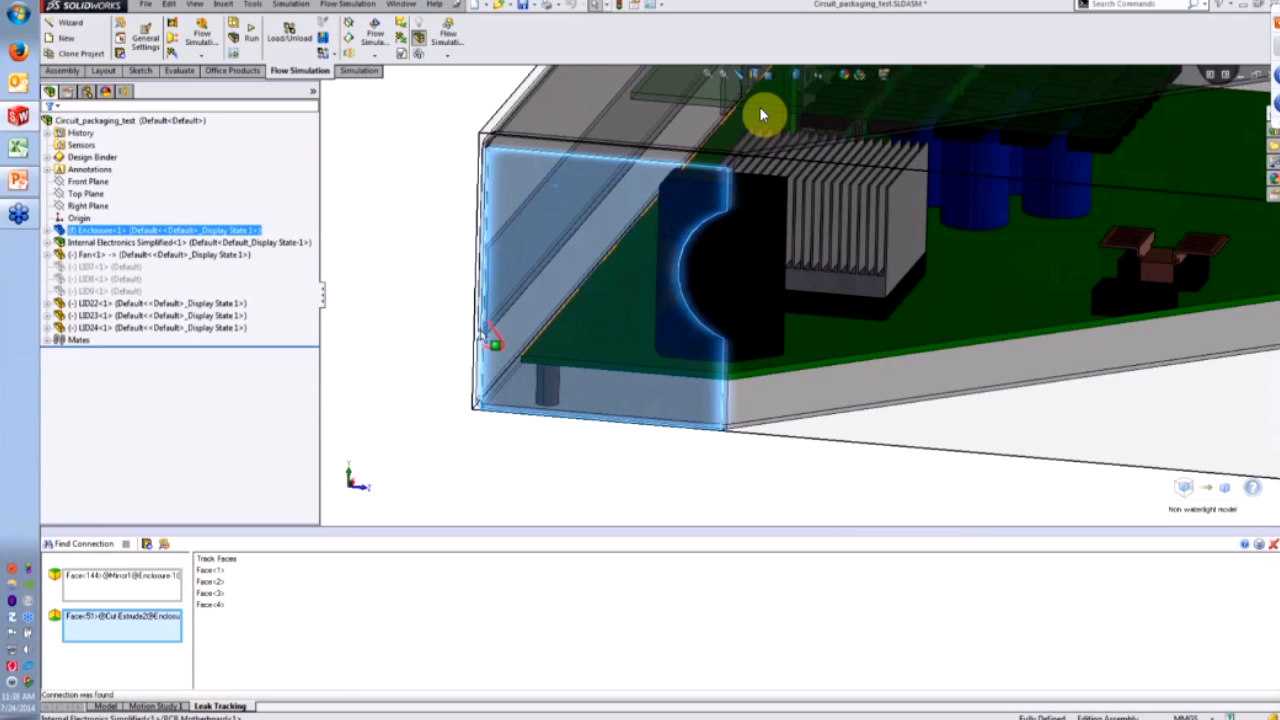
scroll(548, 338, down, 5)
middle_drag(649, 341, 560, 294)
scroll(603, 362, down, 2)
scroll(735, 243, up, 4)
scroll(560, 294, down, 4)
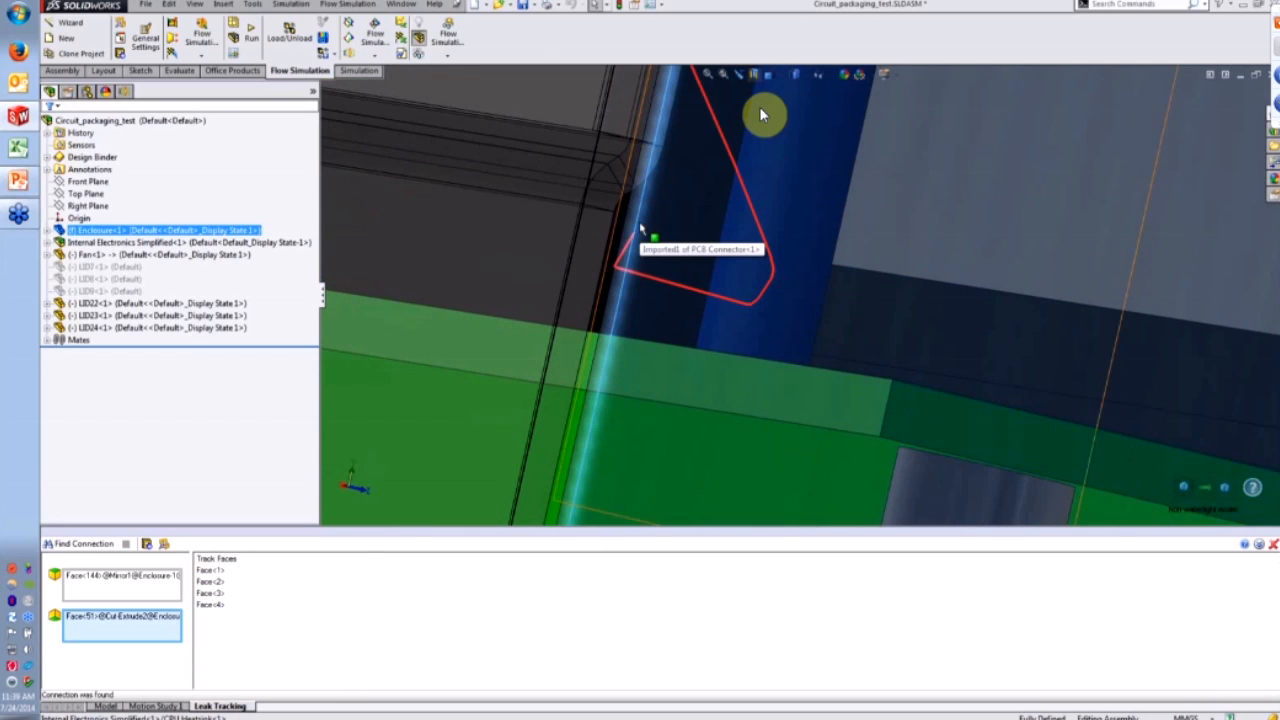
scroll(640, 230, down, 2)
scroll(653, 434, up, 2)
middle_drag(651, 436, 655, 325)
scroll(638, 434, up, 3)
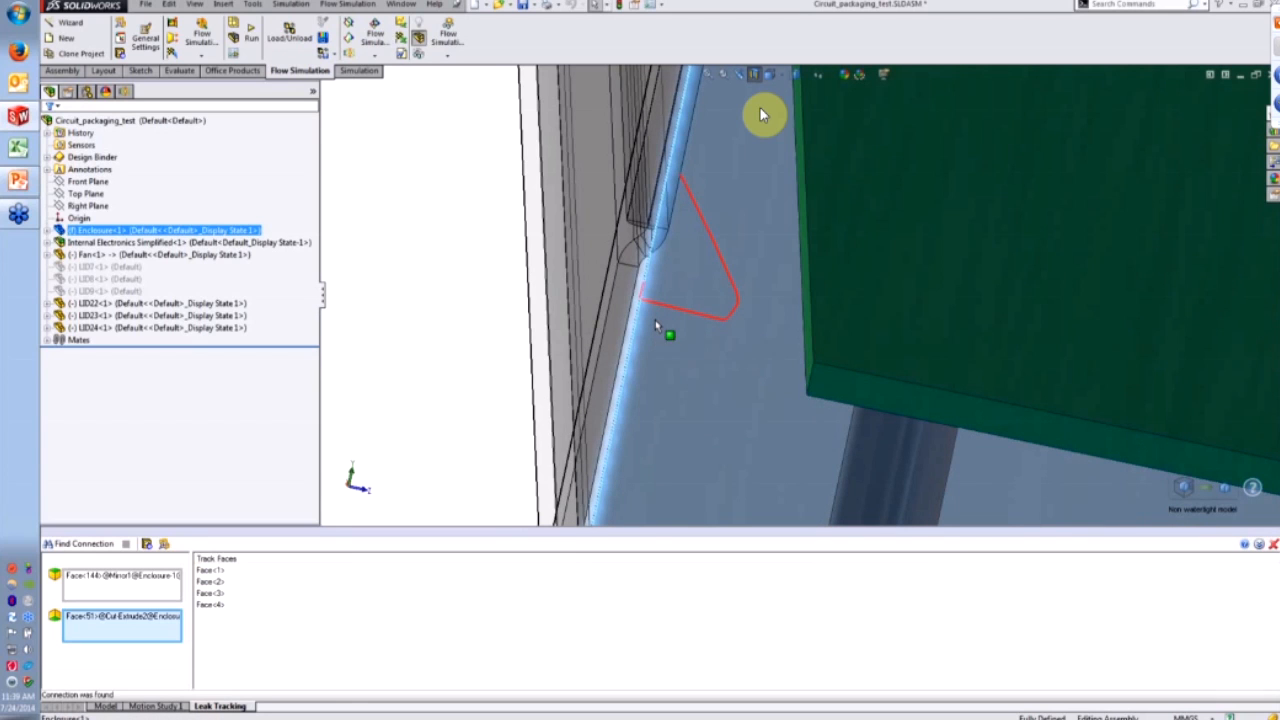
scroll(766, 304, up, 4)
middle_drag(764, 306, 777, 383)
scroll(770, 388, down, 3)
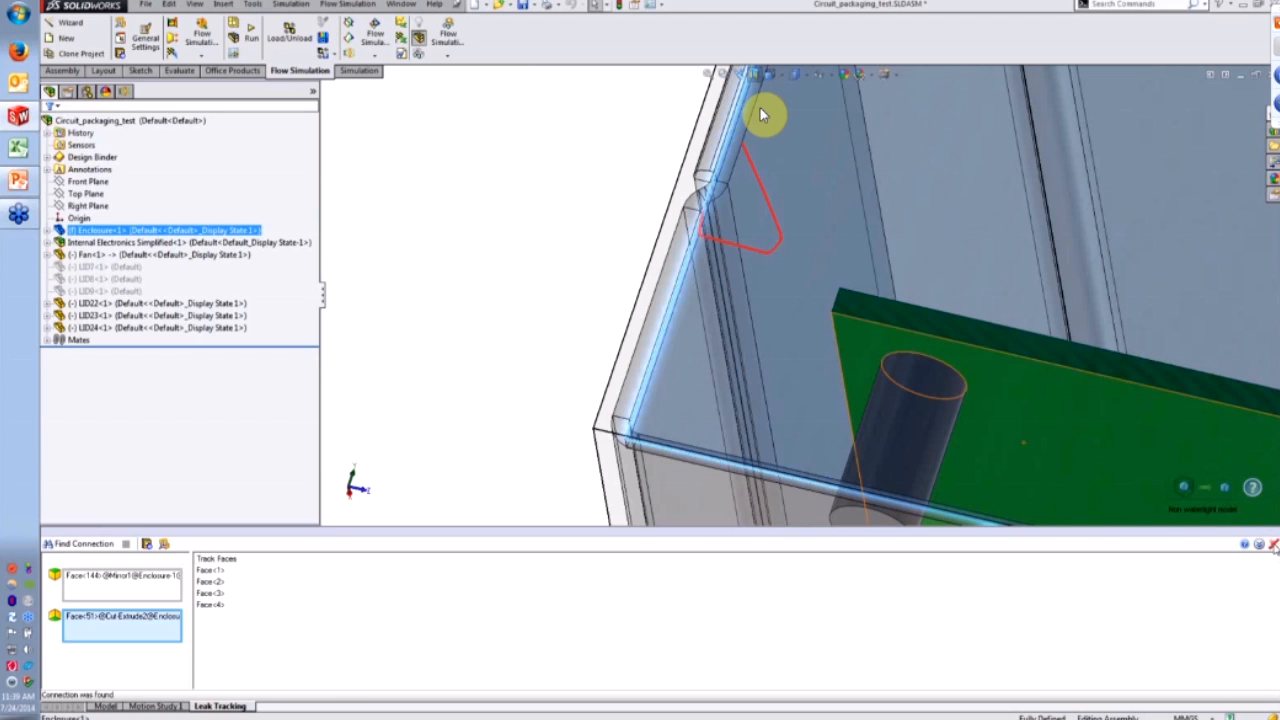
- Close Leak Tracking and select the enclosure at its fan-end face
click(1273, 545)
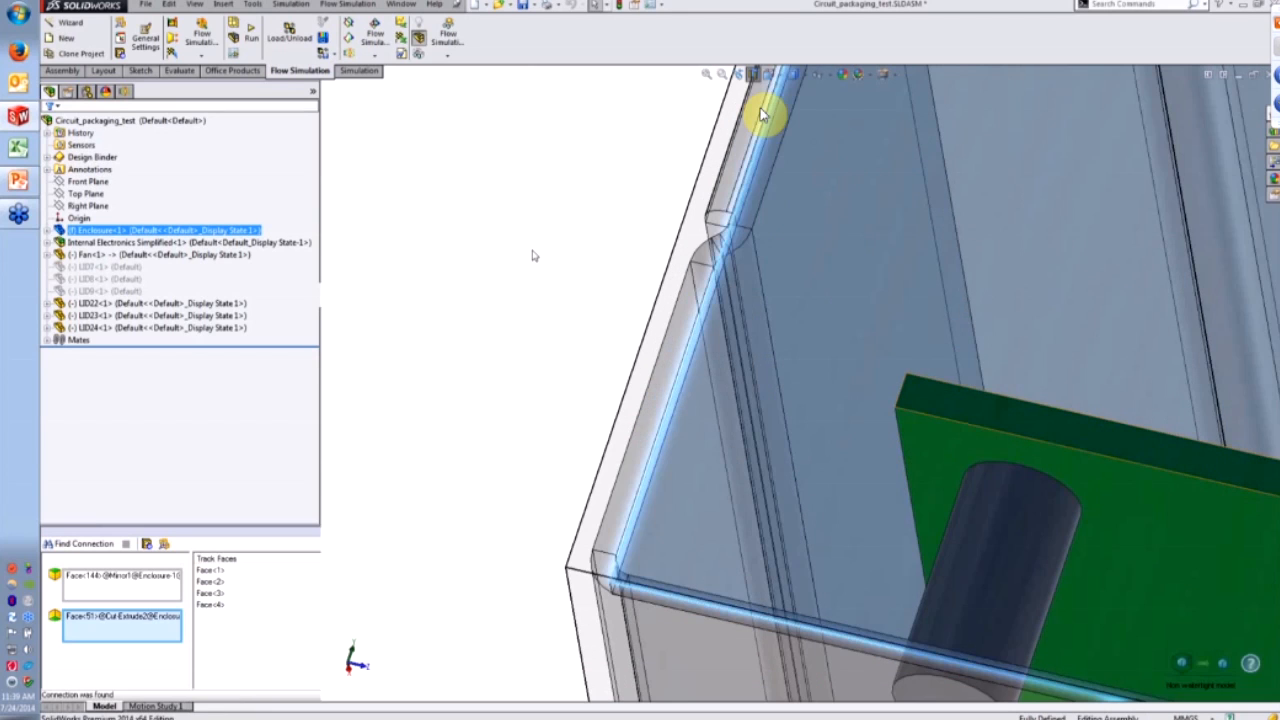
middle_drag(541, 272, 884, 333)
click(885, 332)
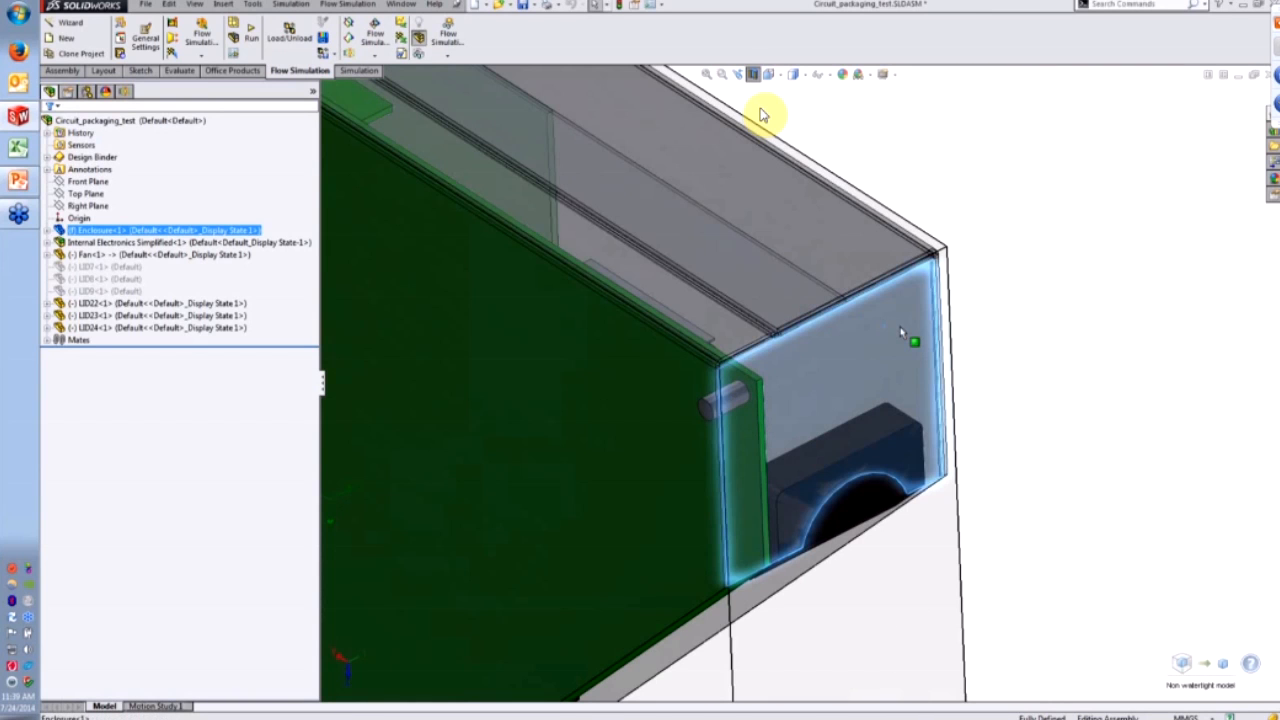
- Switch Enclosure<1> to its Fixed configuration and accept the mesh reset
click(247, 232)
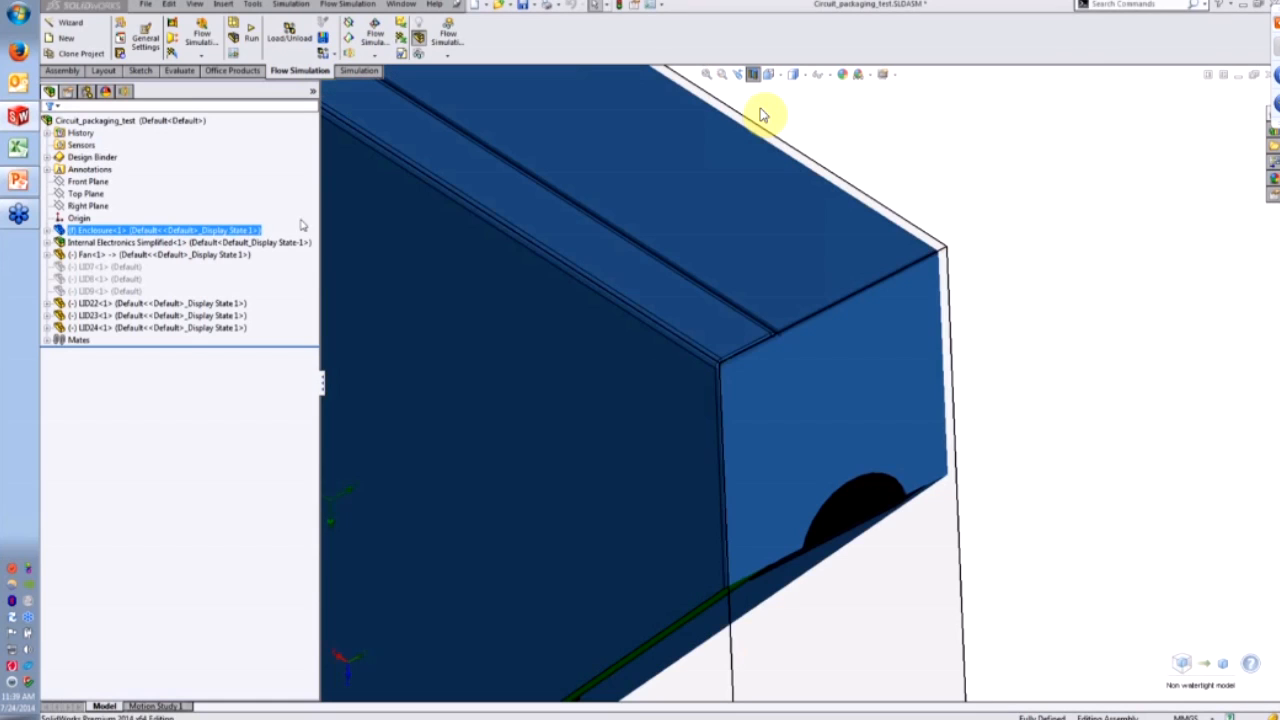
right_click(249, 240)
click(291, 172)
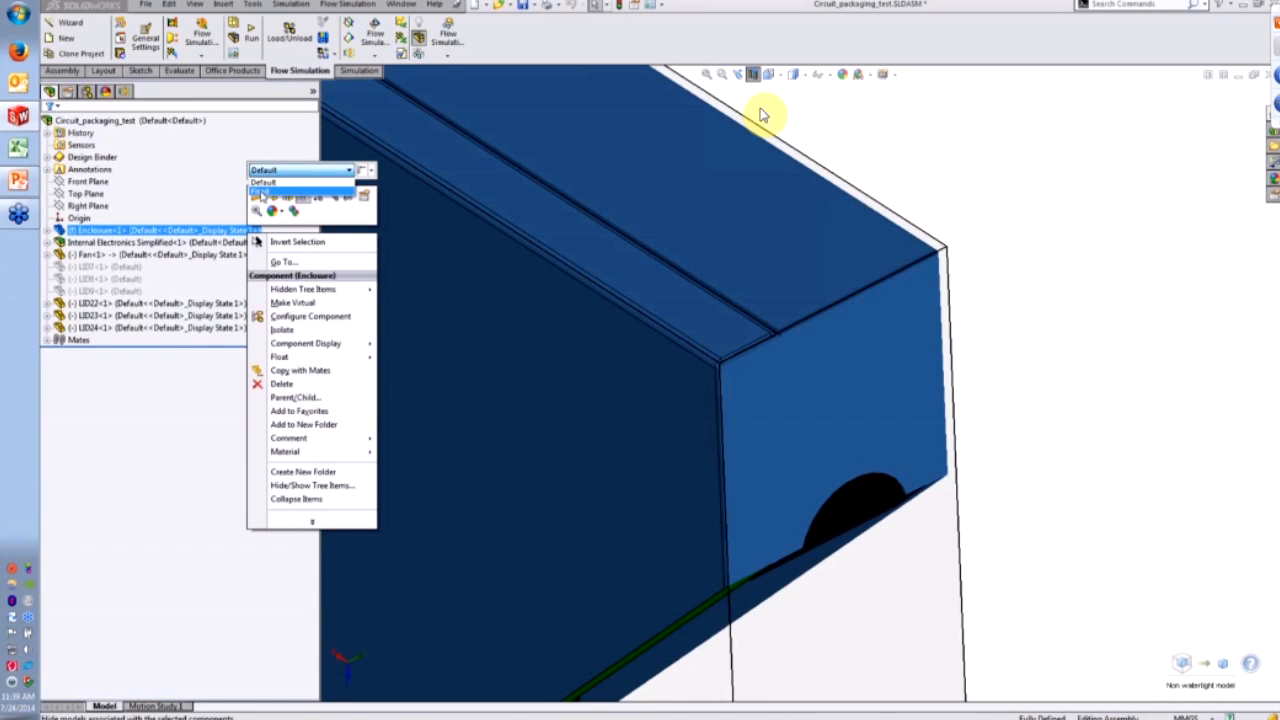
click(262, 193)
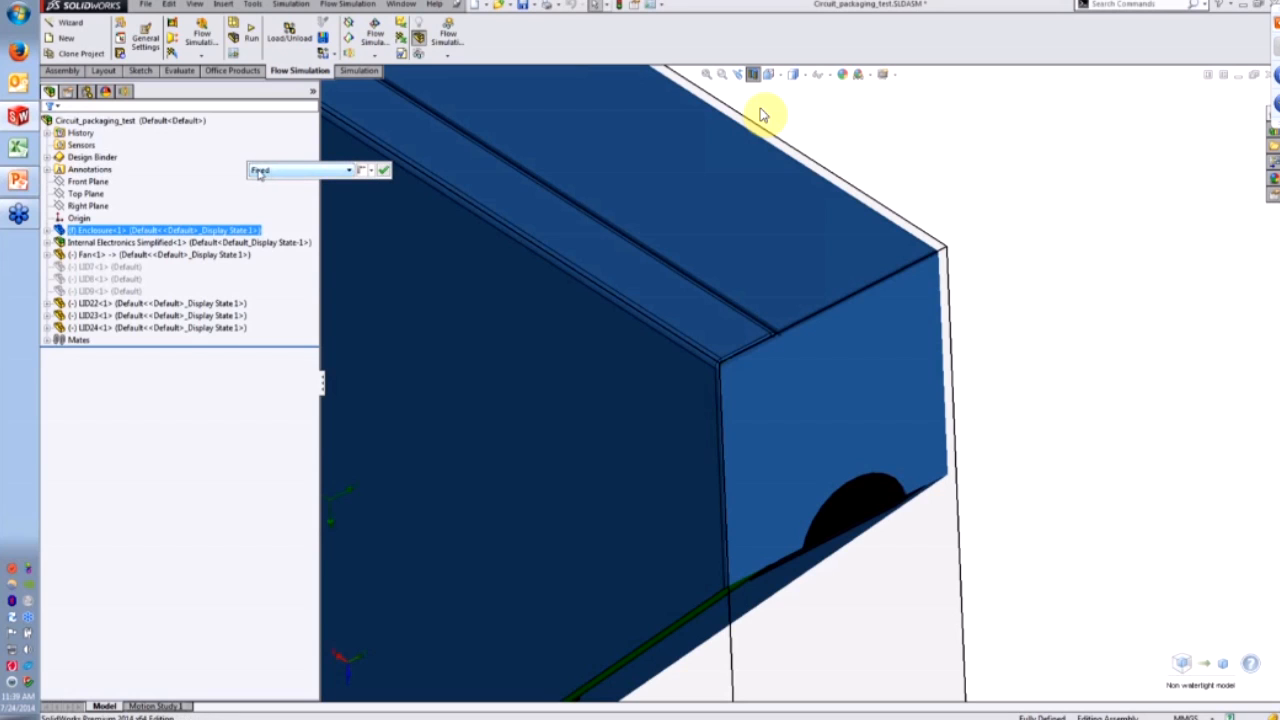
click(384, 171)
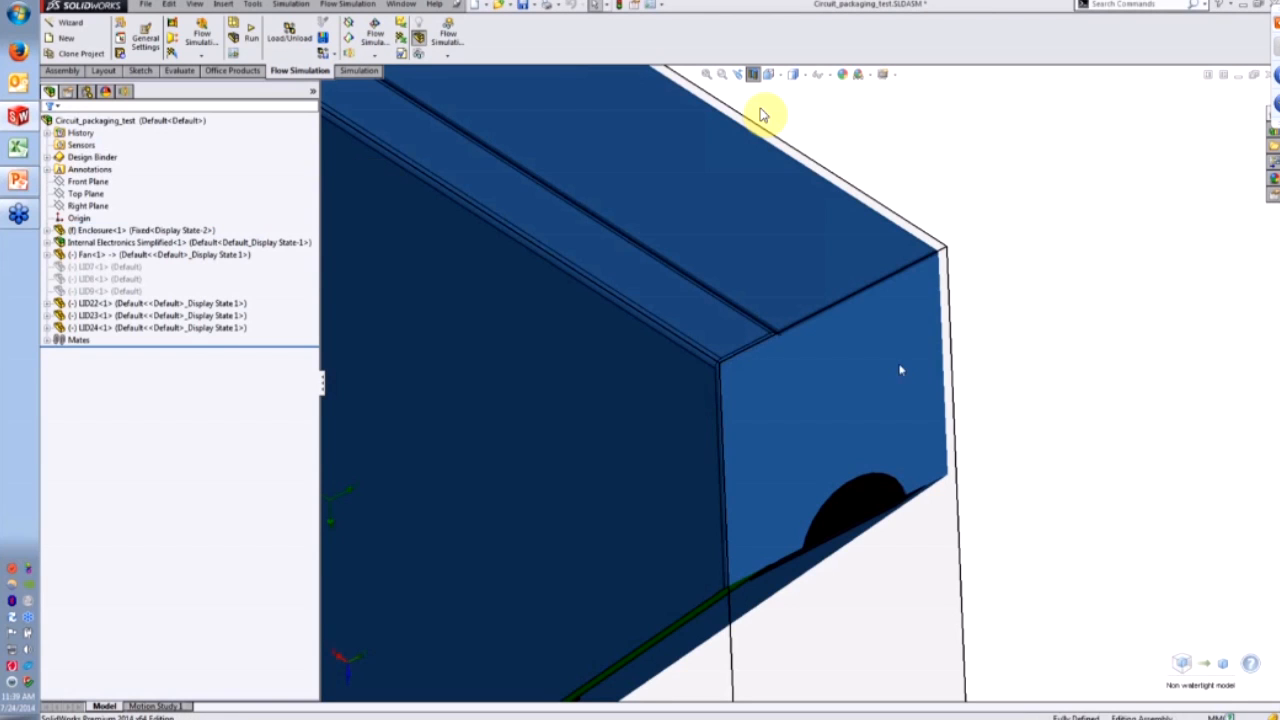
click(718, 420)
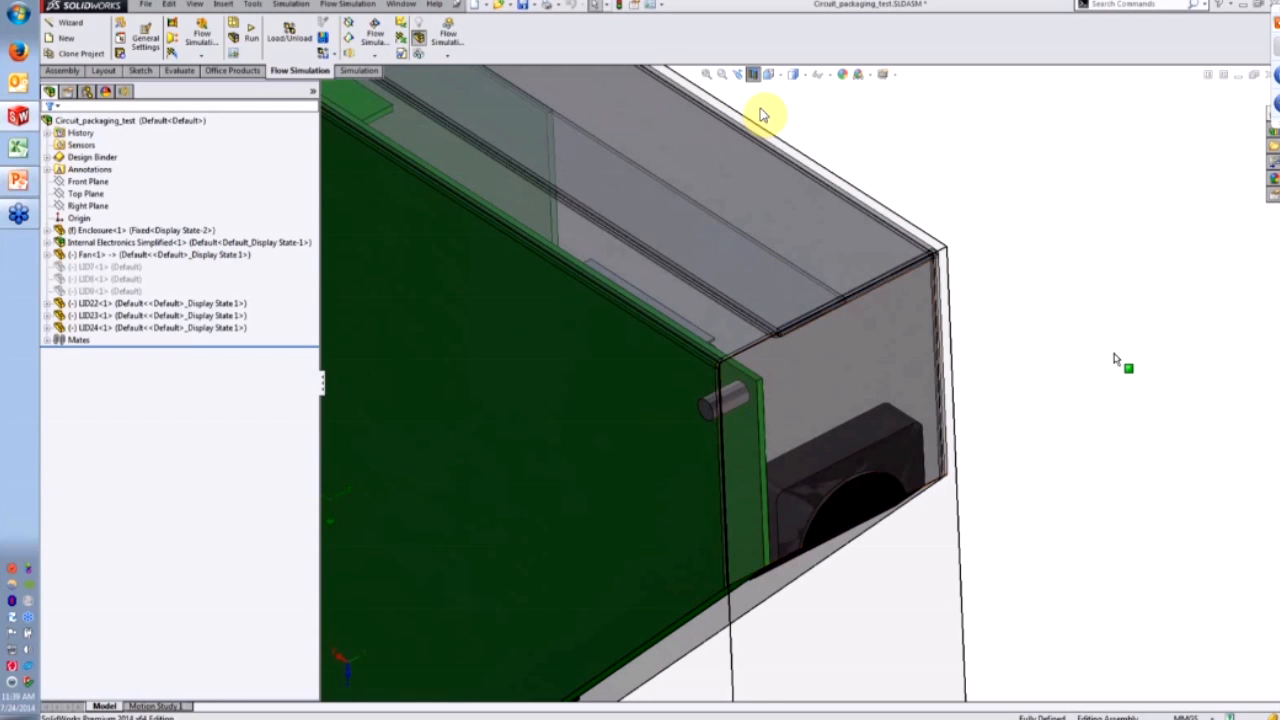
- Turn off the section view to show the whole enclosure from a low side angle
scroll(1117, 360, up, 4)
middle_drag(1117, 360, 840, 313)
click(753, 74)
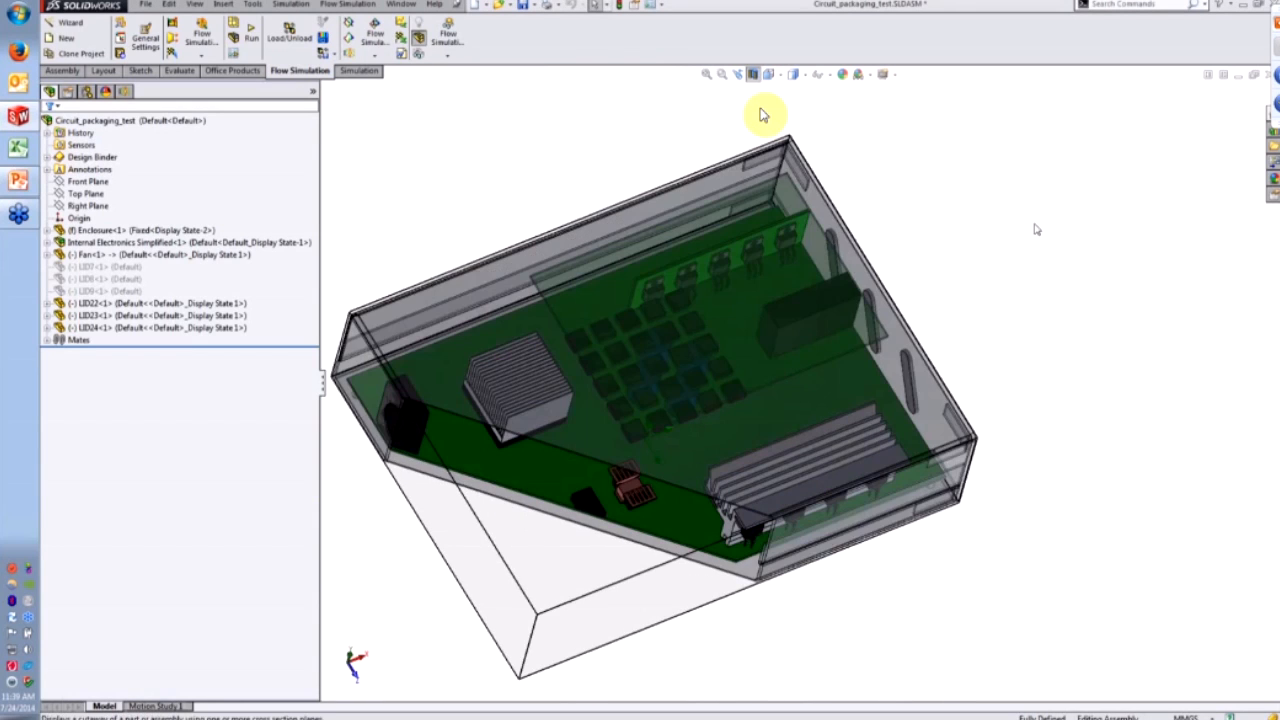
scroll(825, 389, up, 3)
middle_drag(687, 441, 718, 394)
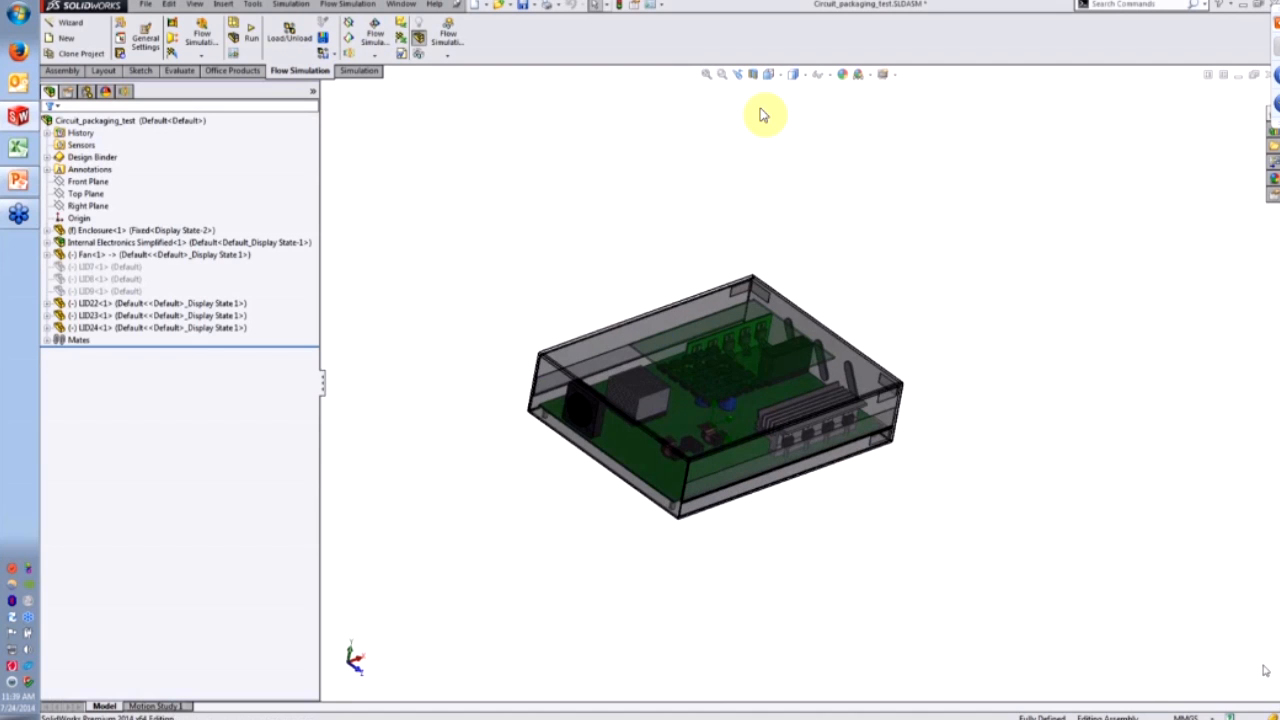
scroll(645, 413, down, 3)
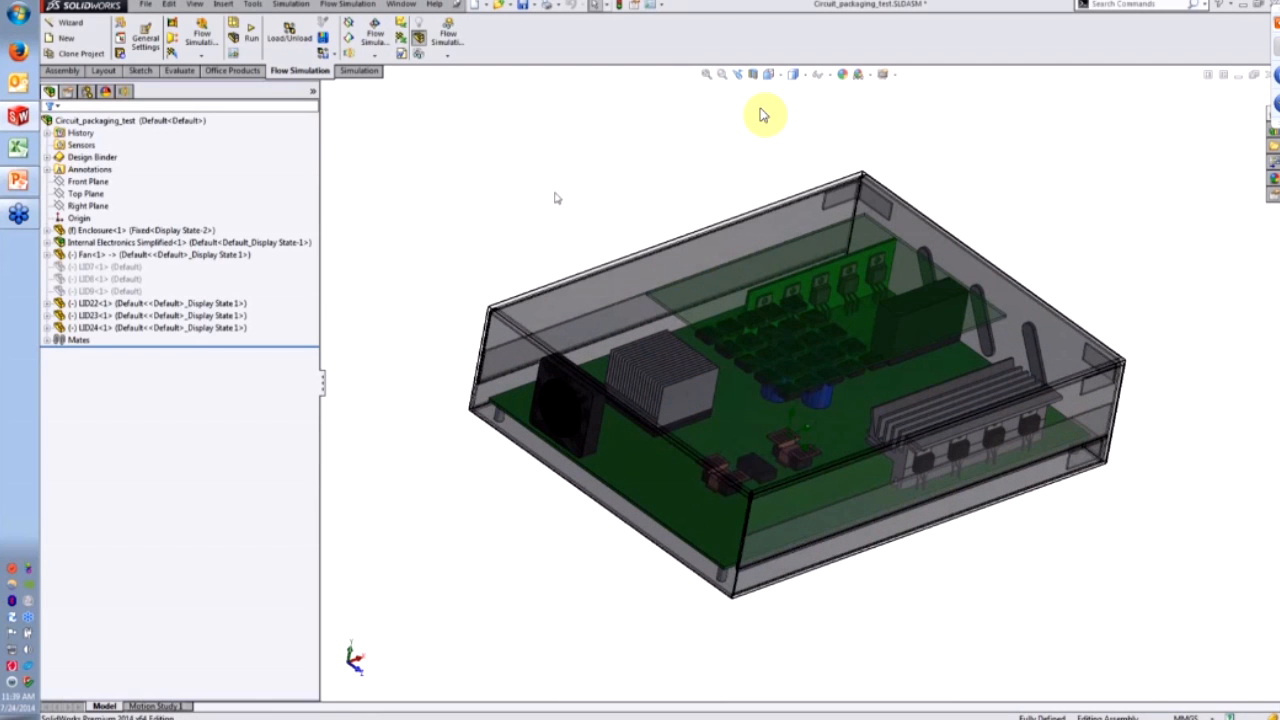
- Run Check Geometry successfully and view the 0.00285785 m^3 fluid volume, then close it
click(121, 24)
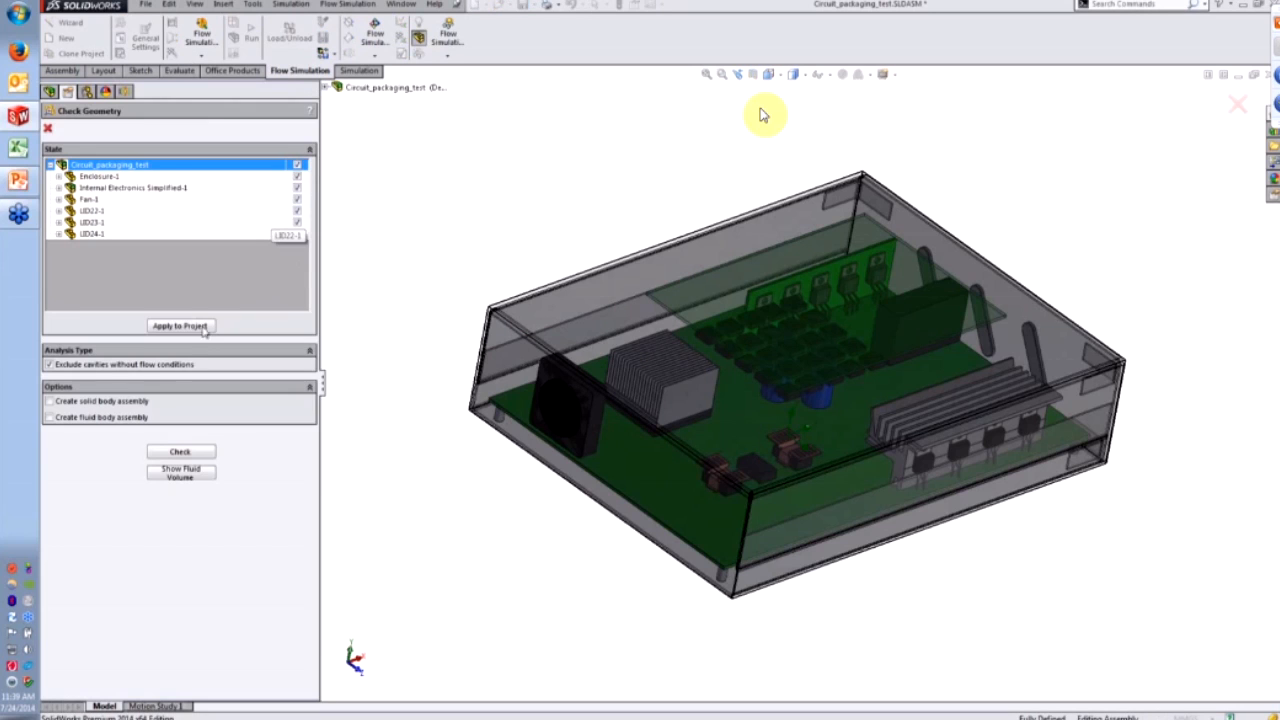
click(180, 452)
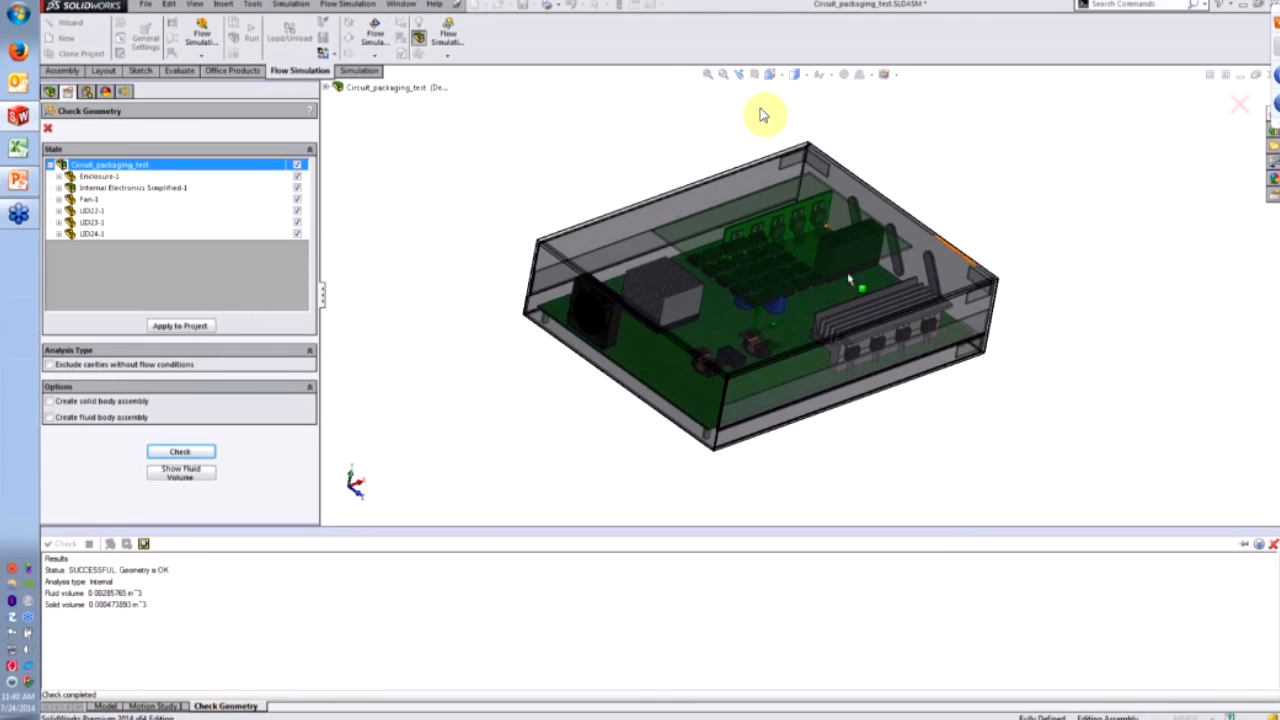
scroll(776, 296, down, 3)
click(184, 478)
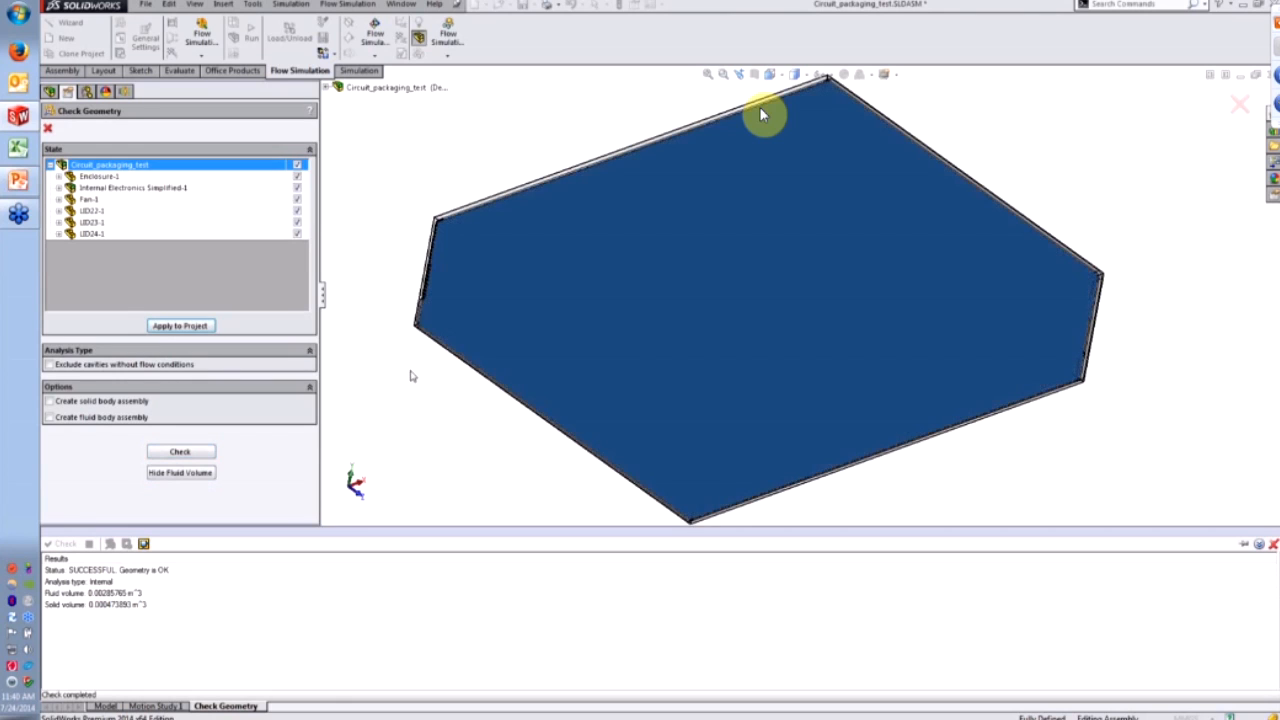
middle_drag(771, 273, 768, 207)
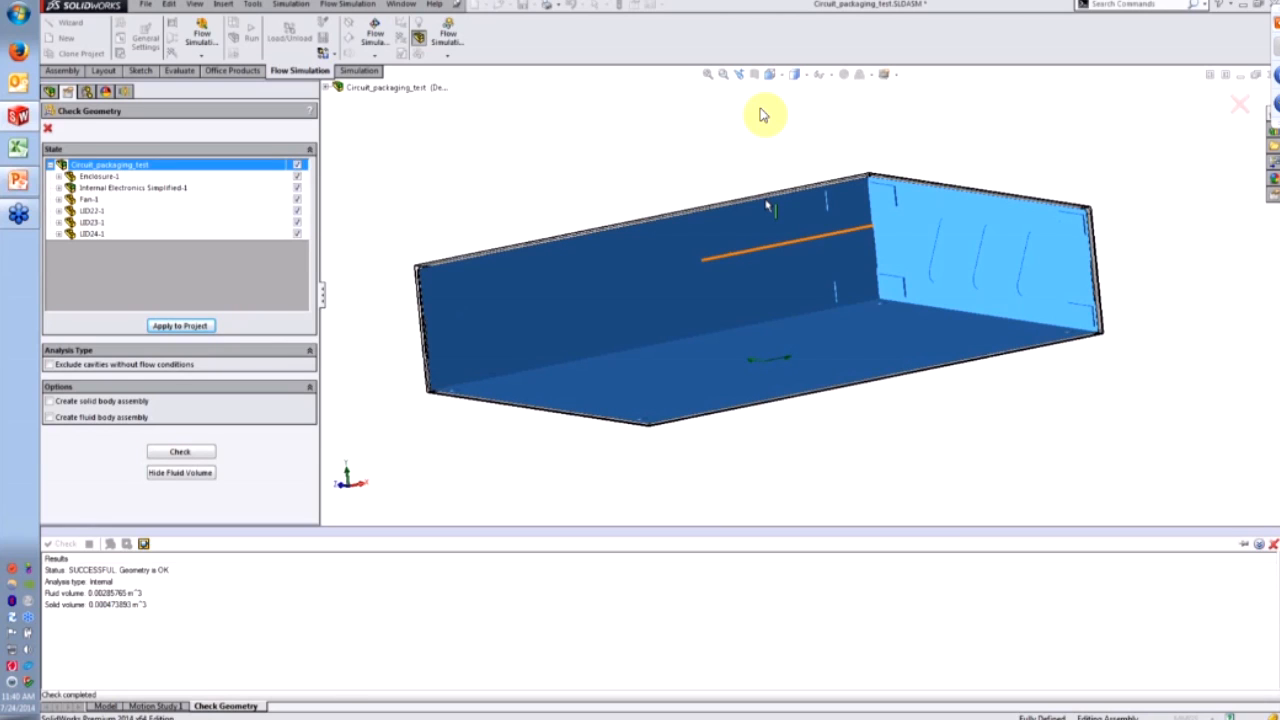
middle_drag(848, 200, 868, 291)
click(49, 127)
scroll(739, 306, up, 4)
middle_drag(730, 306, 817, 413)
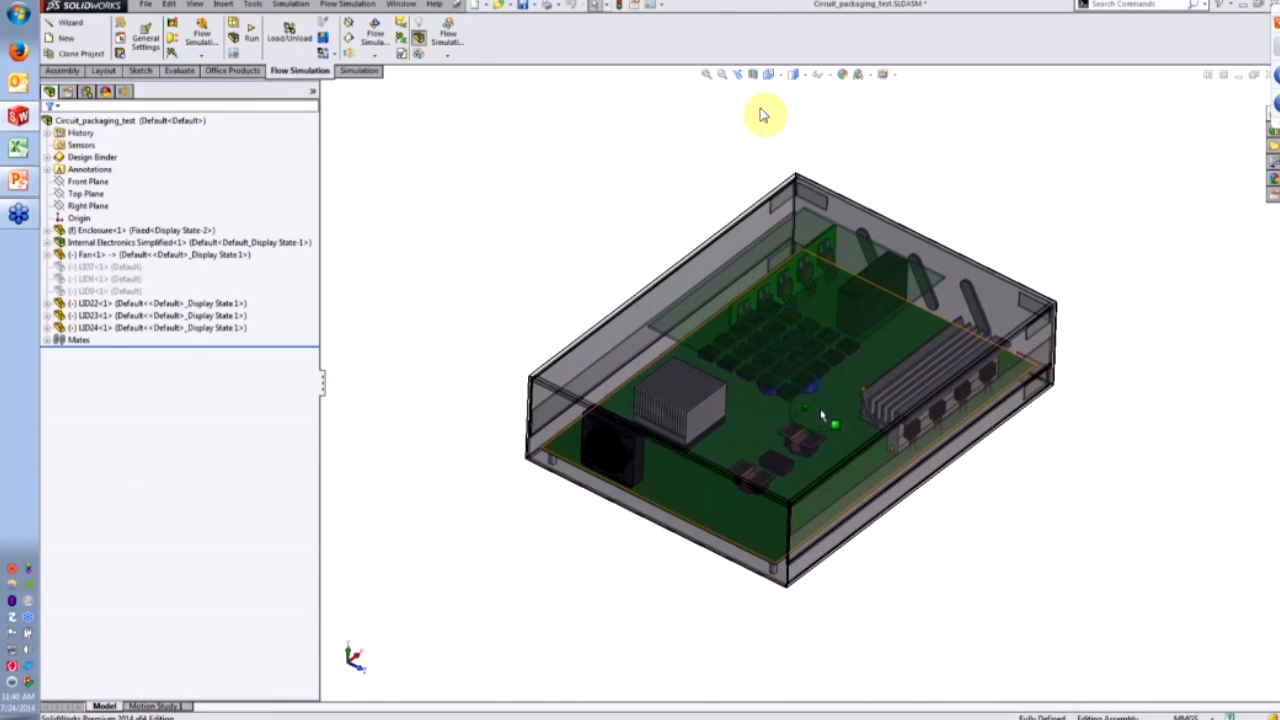
scroll(817, 413, down, 2)
- Return to the Flow Simulation analysis tree, then present from slide 33 to the Boundary Conditions slide
click(125, 91)
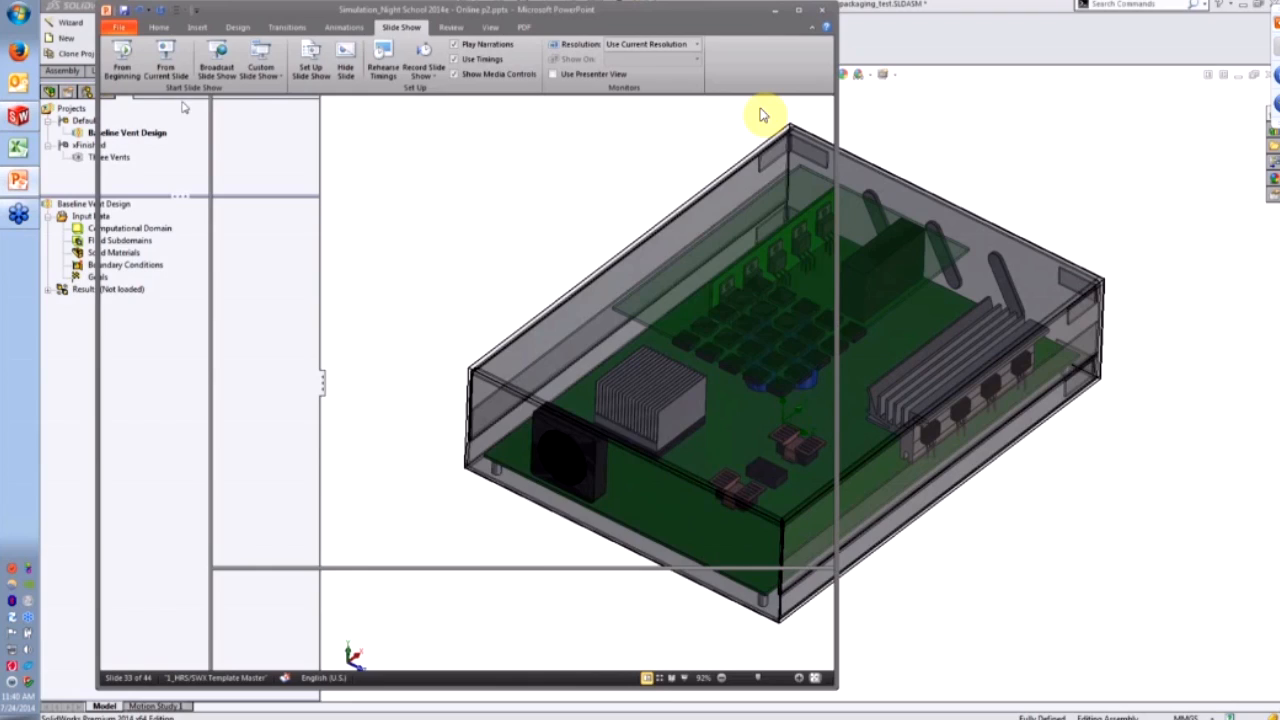
click(164, 76)
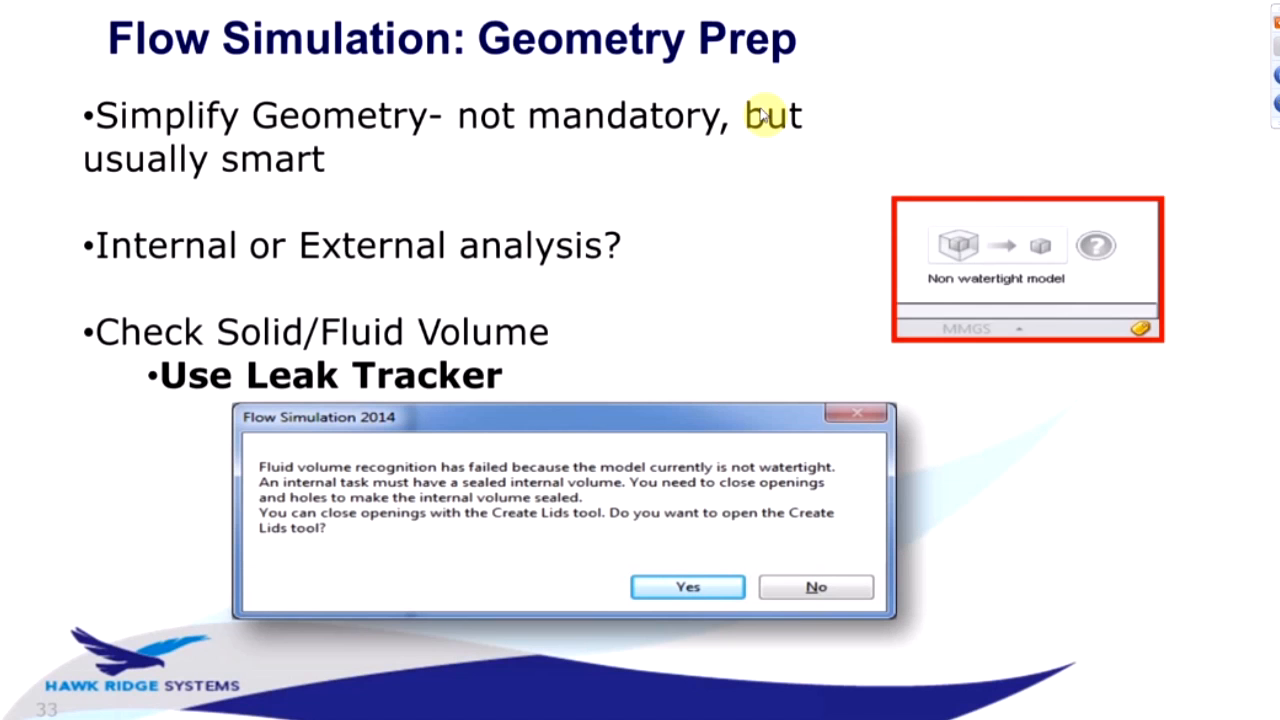
click(763, 115)
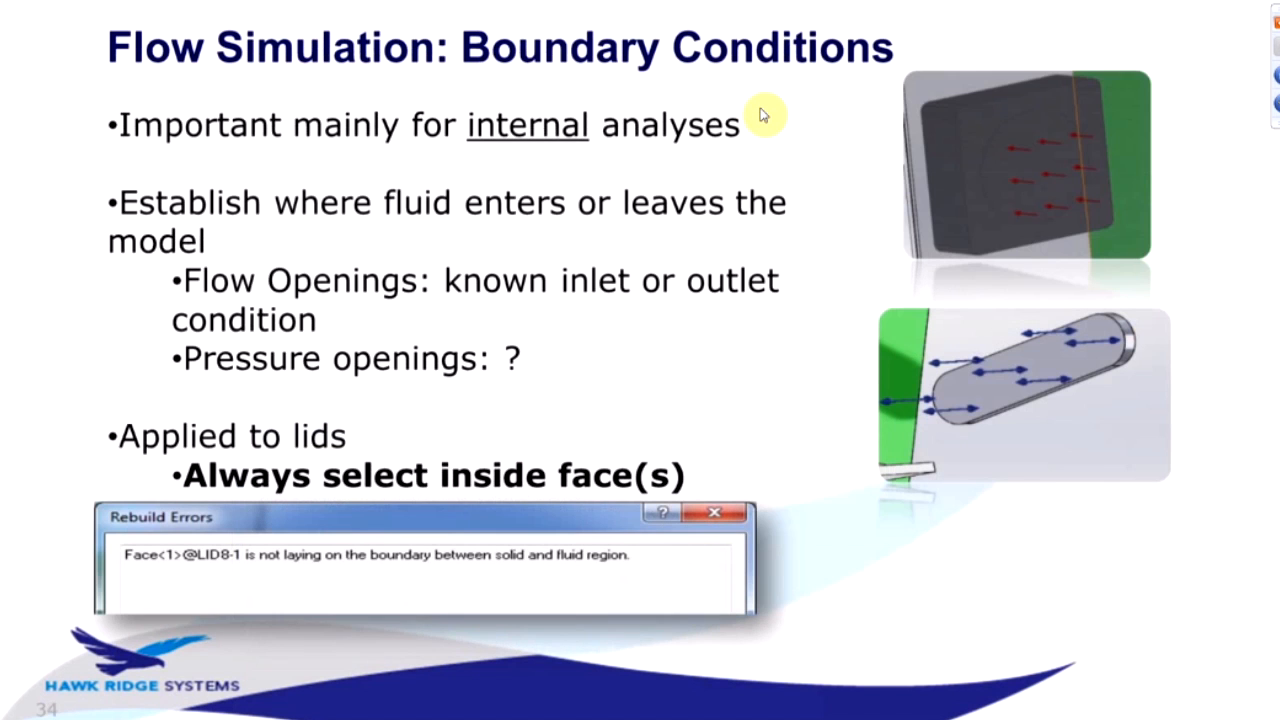
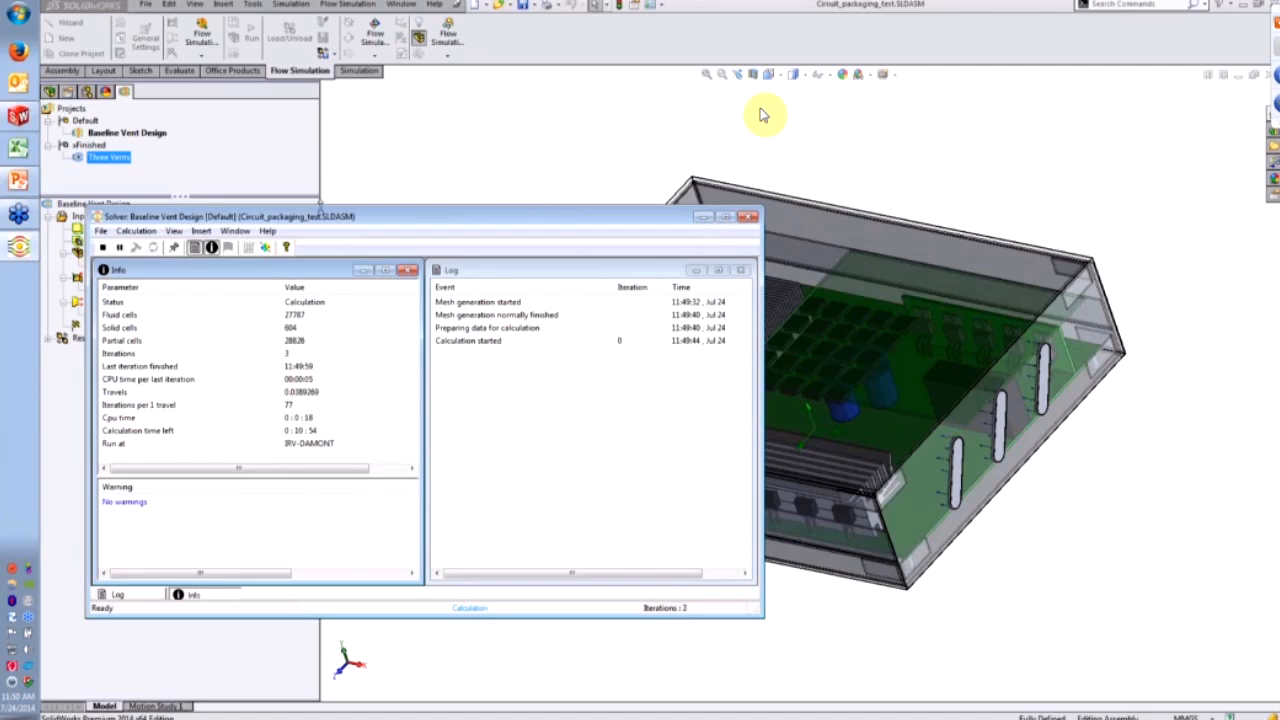
- Check the solver's current iteration count, then open and close the results Preview Settings
drag(433, 221, 434, 206)
click(283, 343)
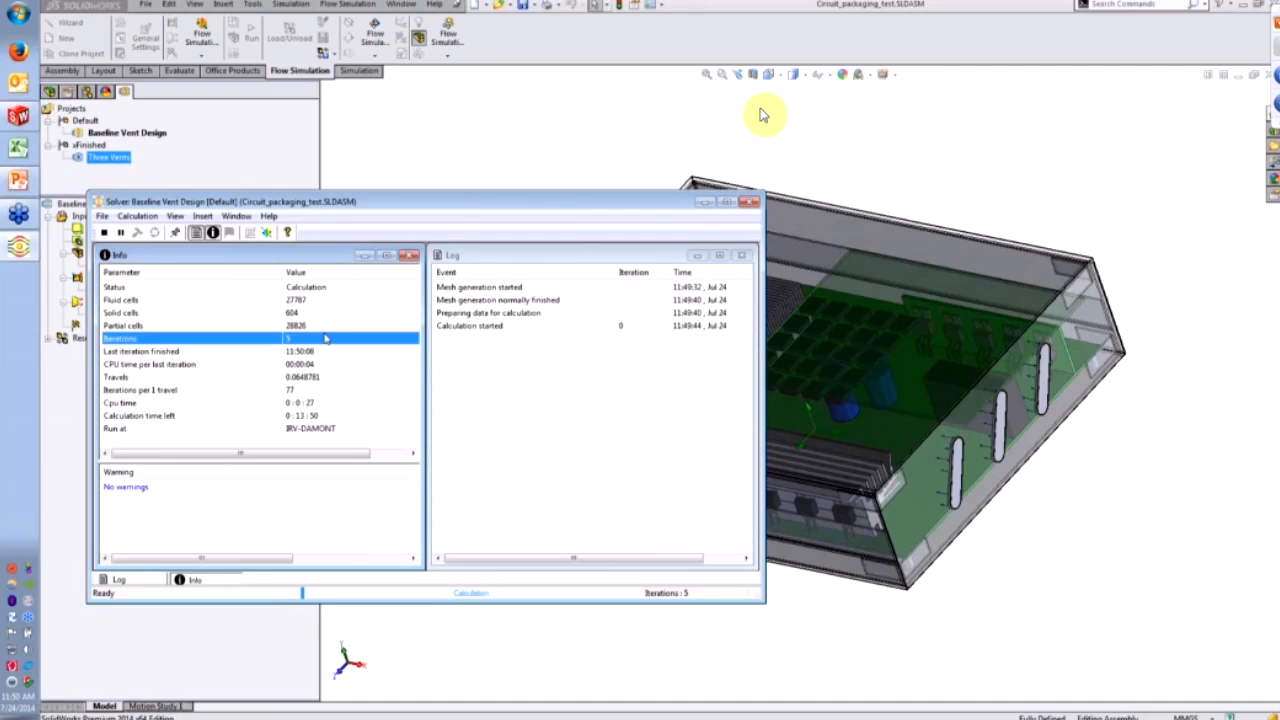
click(268, 234)
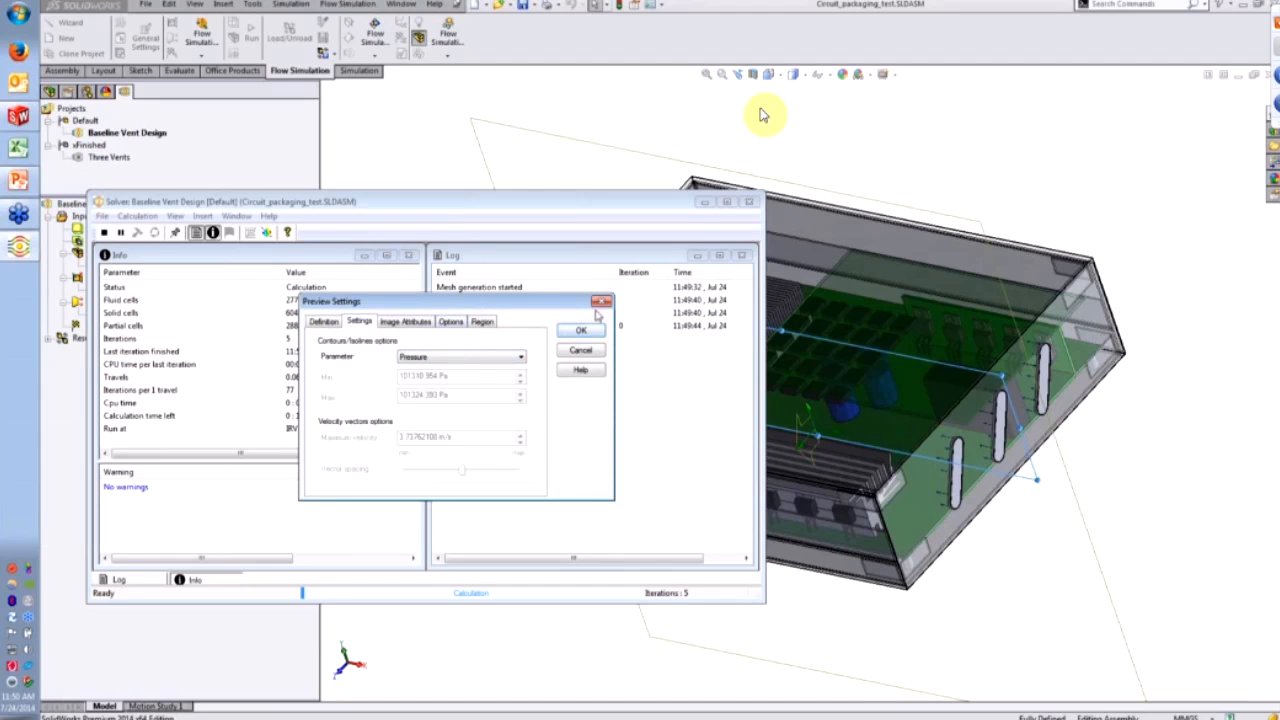
click(601, 303)
- Stop the calculation after 7 iterations, answer the save prompt, and close the Solver window
click(104, 232)
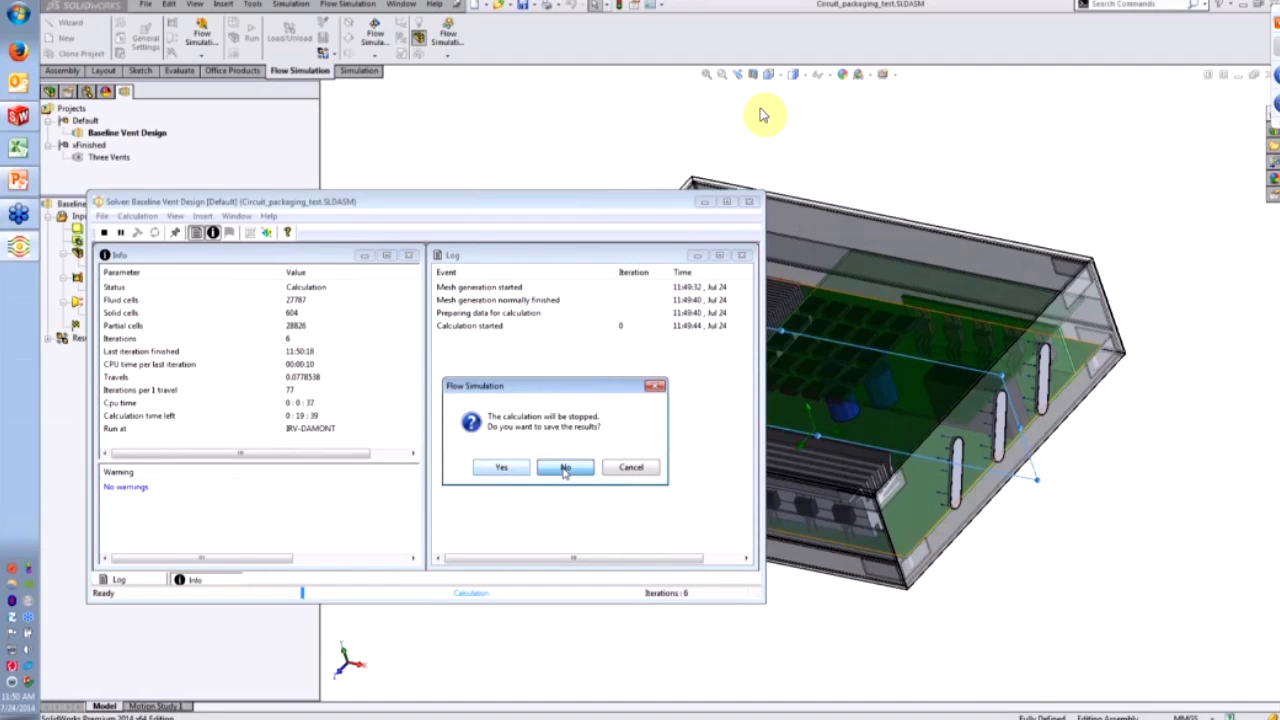
click(505, 468)
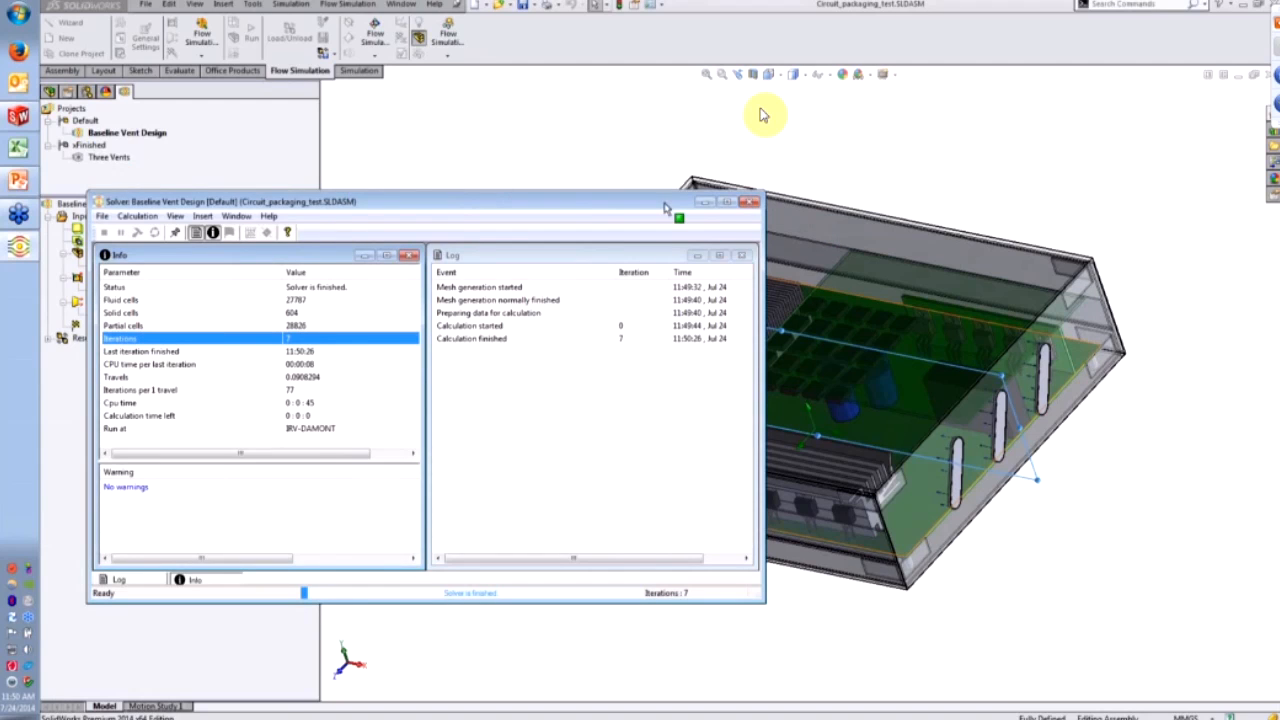
click(703, 202)
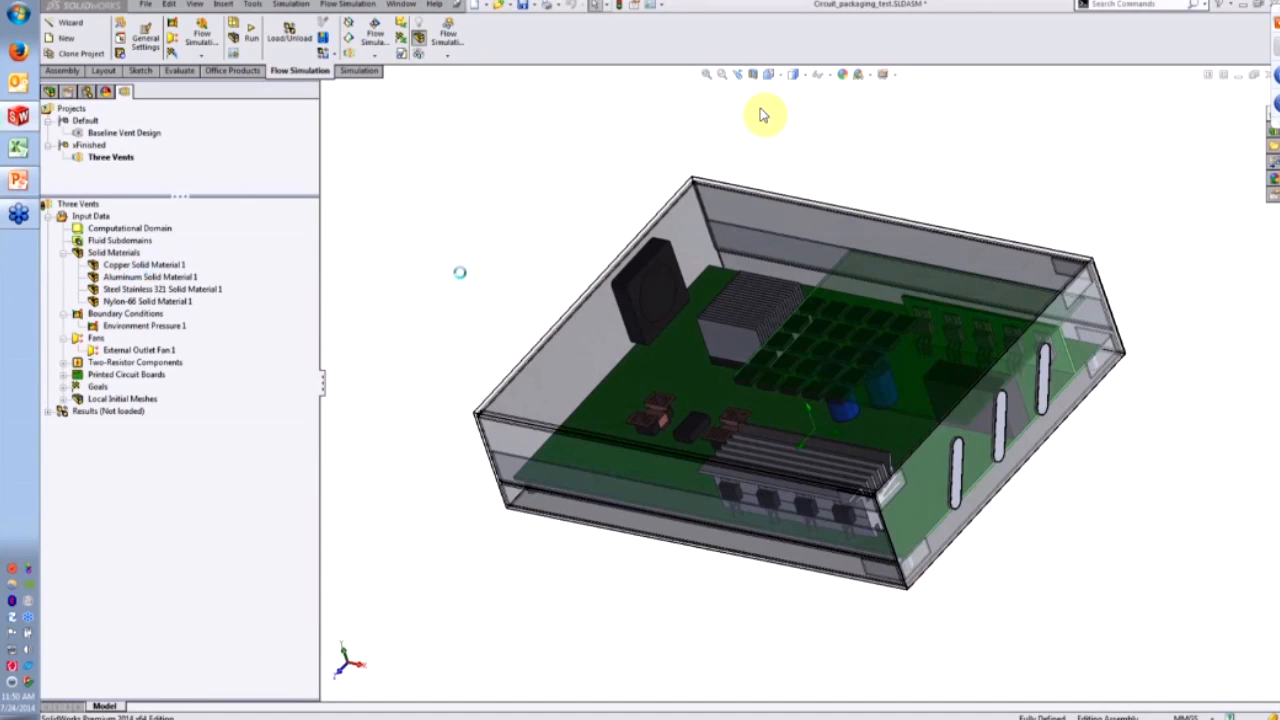
- Answer the reset-mesh prompt and dismiss the three rebuild error messages
click(731, 424)
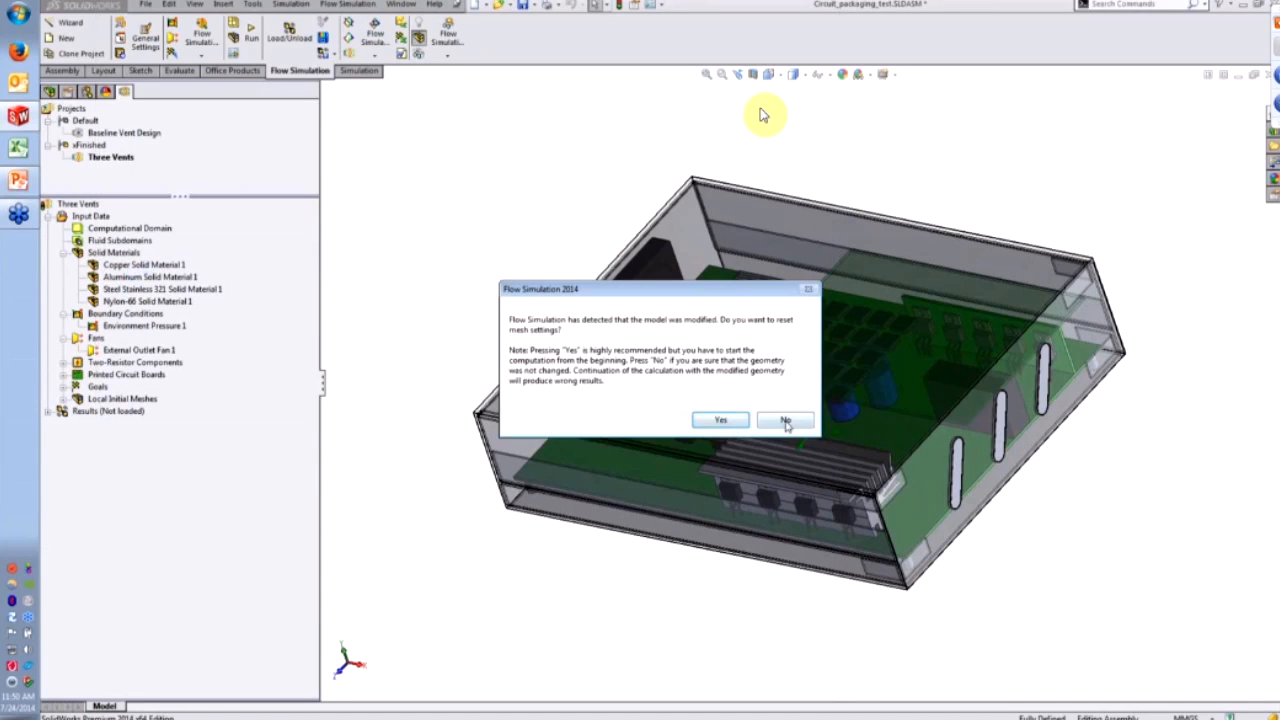
click(738, 456)
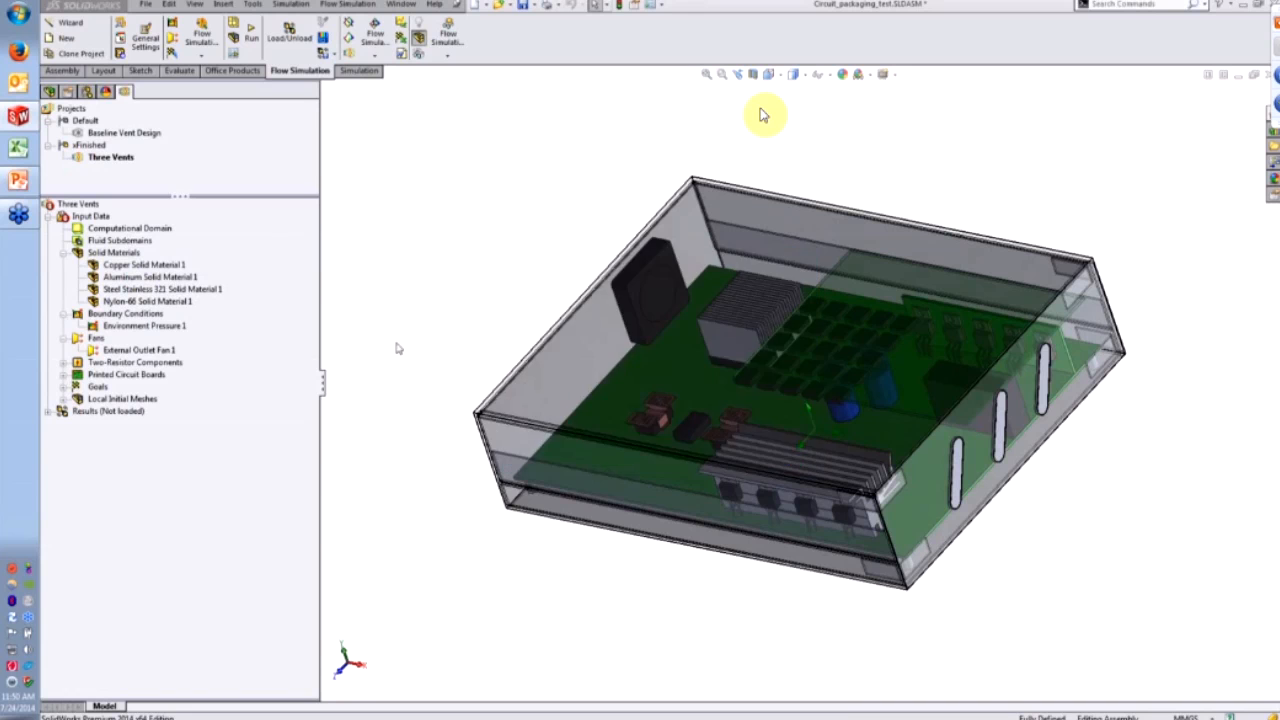
click(805, 260)
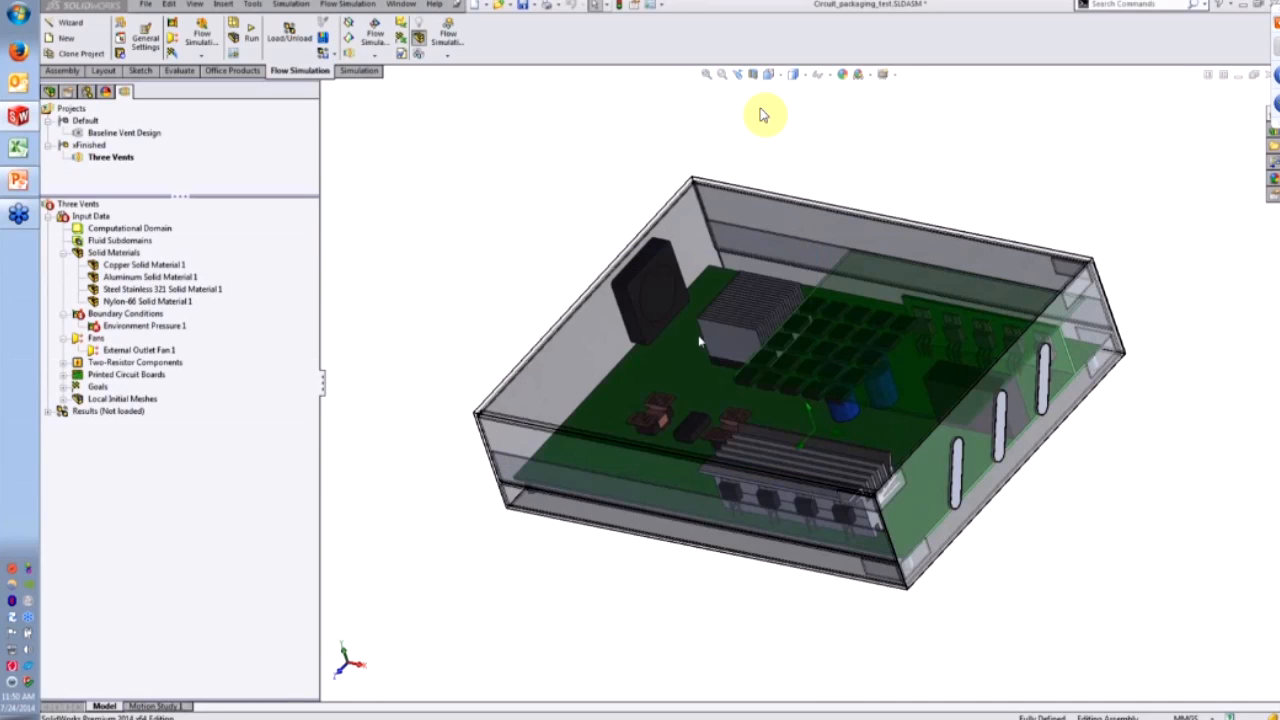
click(157, 265)
- Highlight the parts assigned Aluminum Solid Material 1 and Nylon-66 Solid Material 1
middle_drag(424, 284, 572, 284)
click(140, 277)
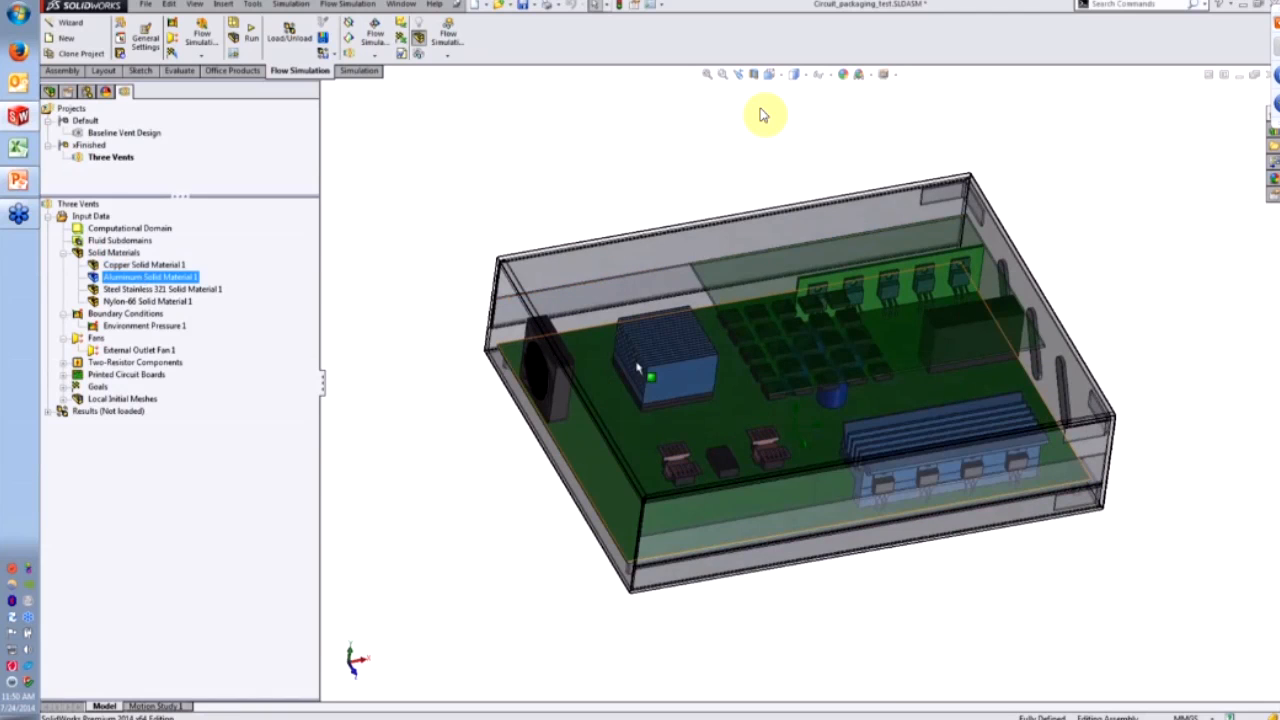
click(162, 302)
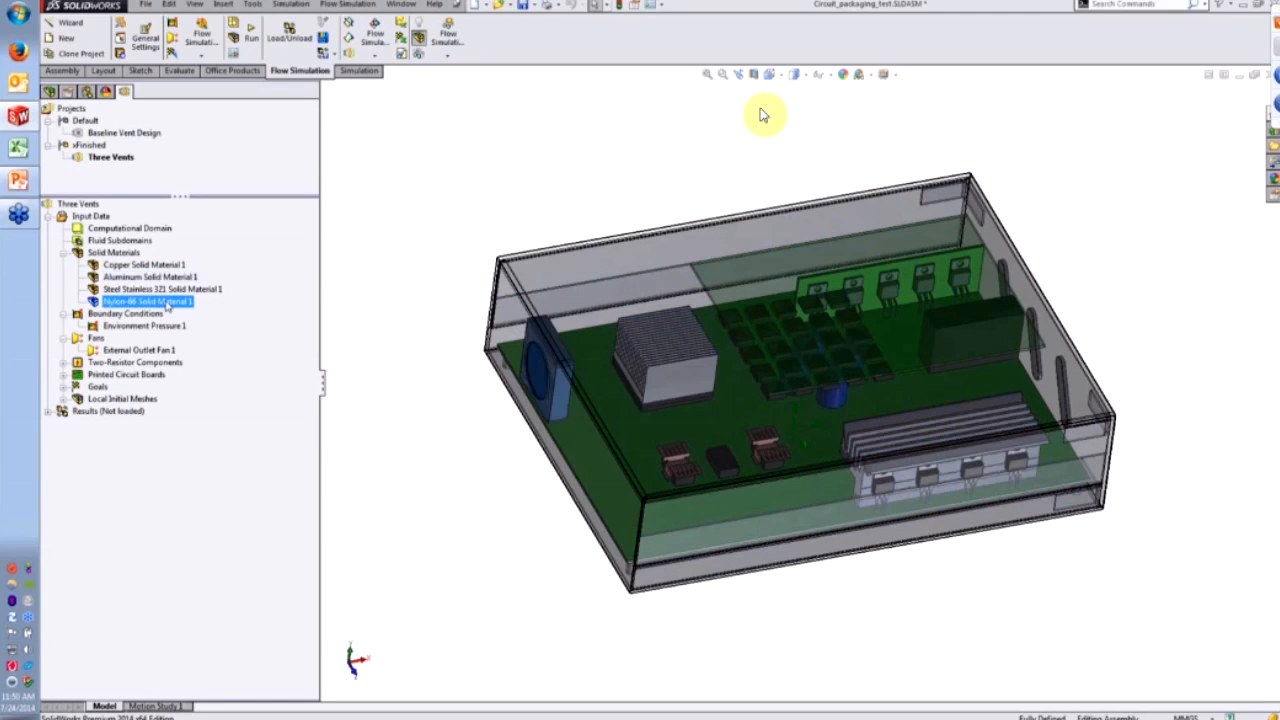
- Show the 101325 Pa Environment Pressure 1 on the vents and the axial 40x40x10 External Outlet Fan 1
click(146, 325)
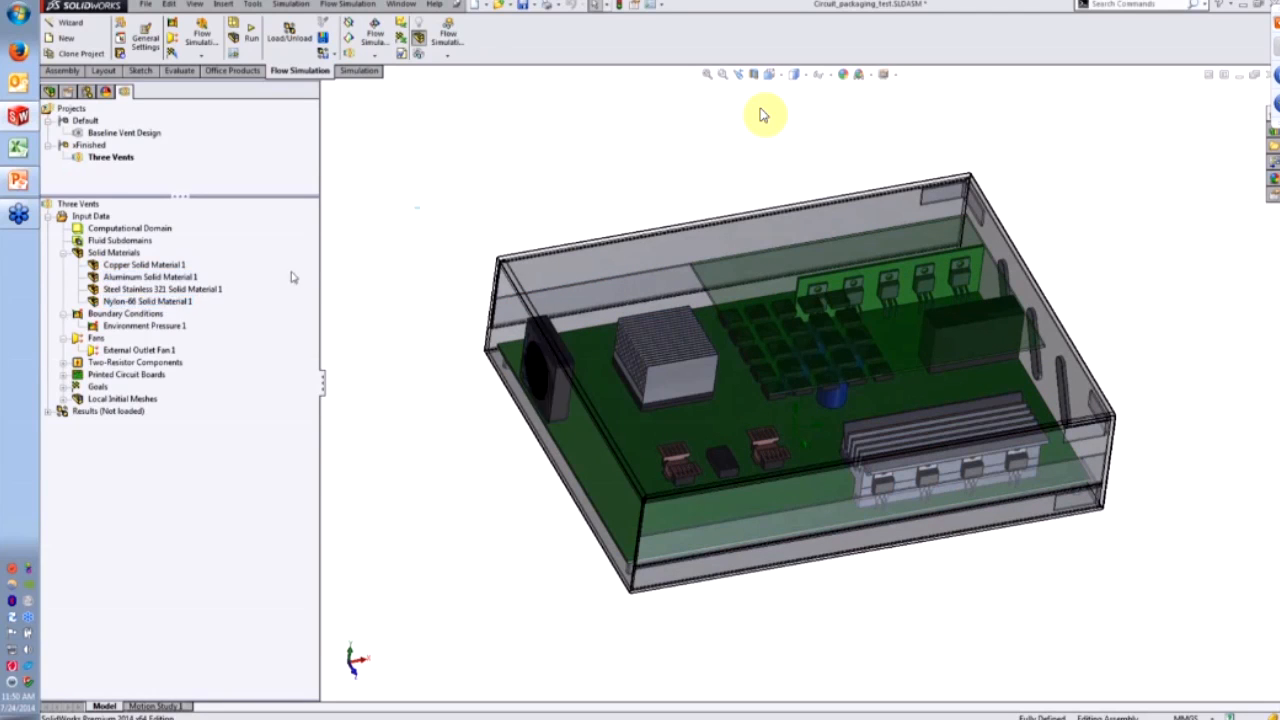
mouse_move(803, 322)
middle_down()
mouse_move(816, 280)
mouse_move(810, 312)
middle_up()
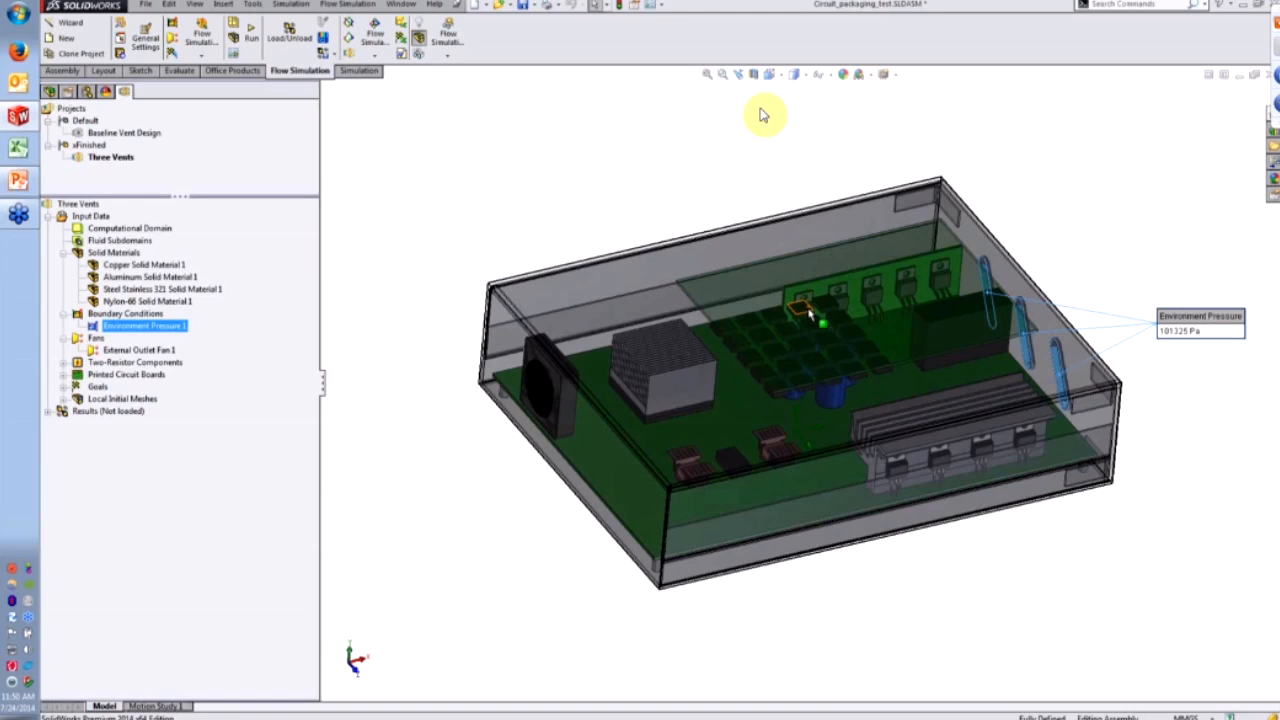
click(622, 151)
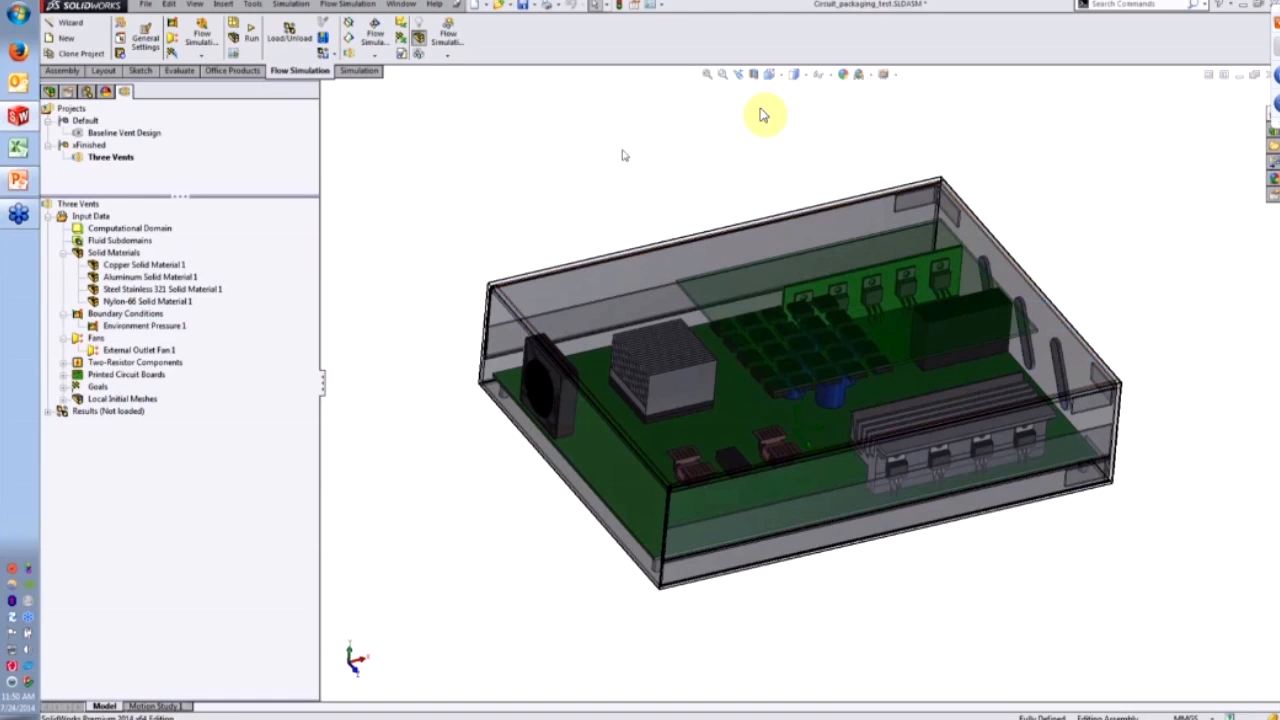
click(141, 352)
middle_drag(700, 250, 672, 305)
scroll(684, 224, down, 1)
drag(582, 171, 495, 170)
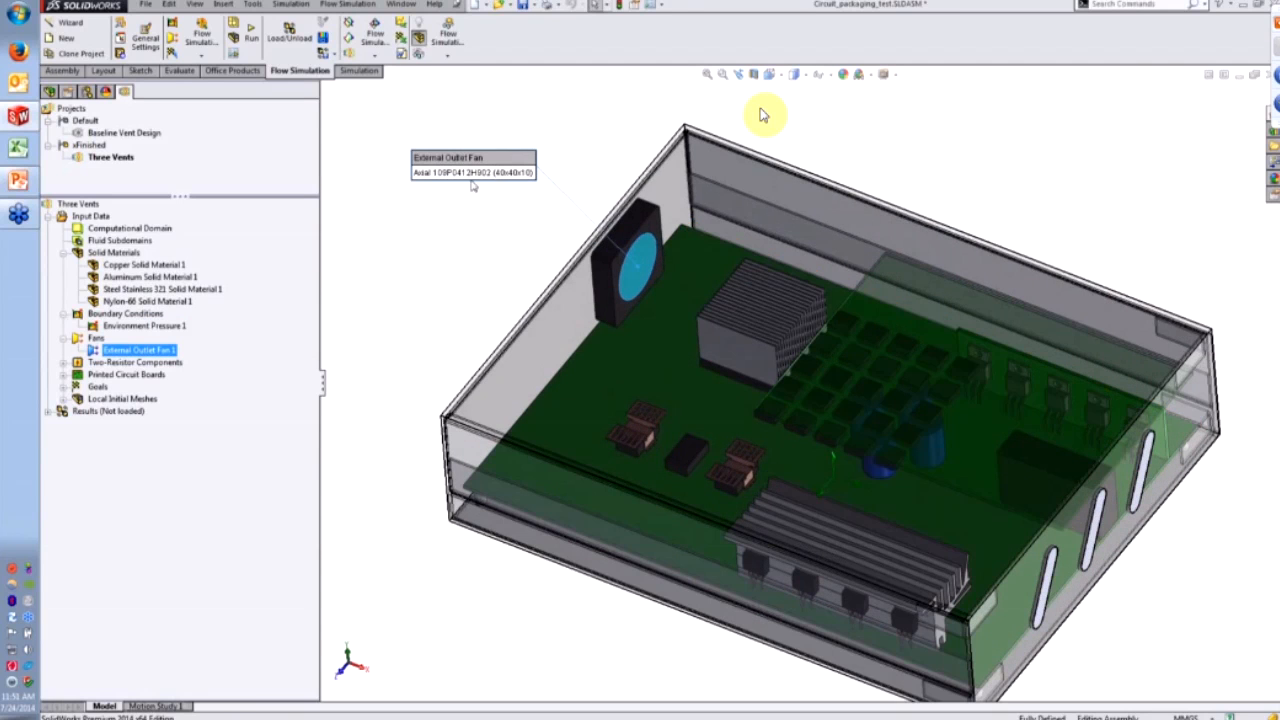
right_click(162, 352)
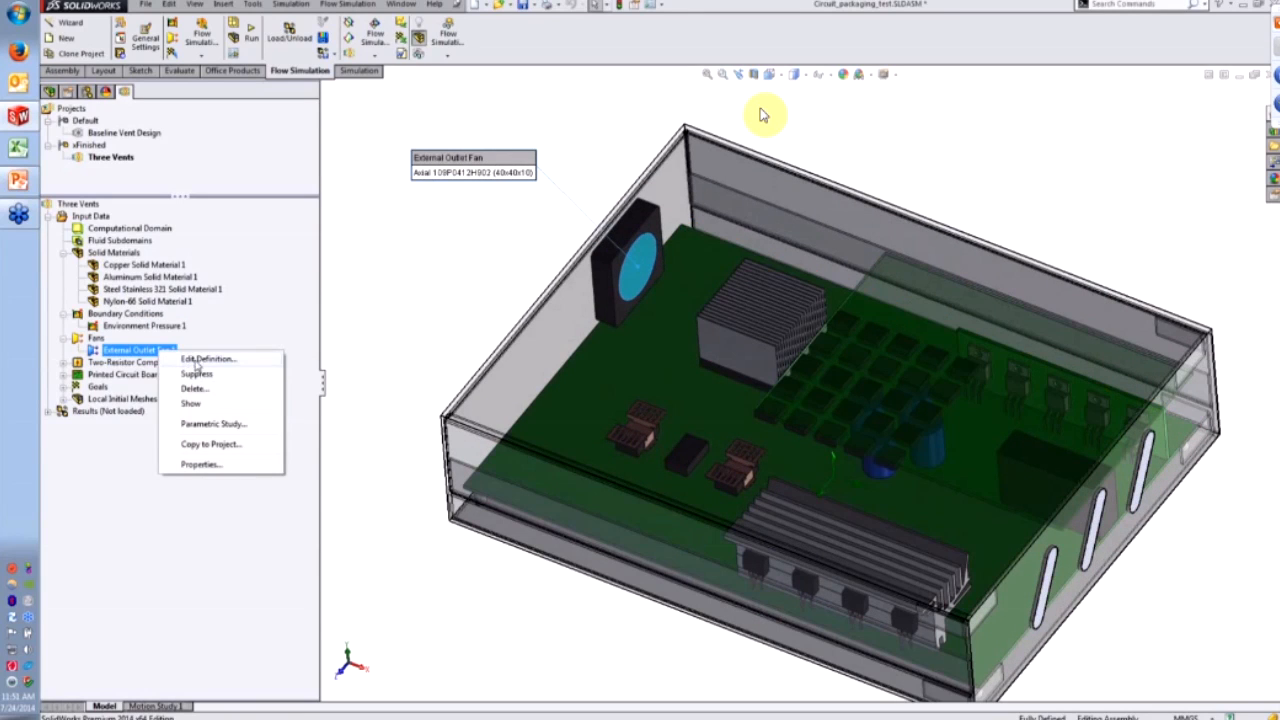
click(195, 374)
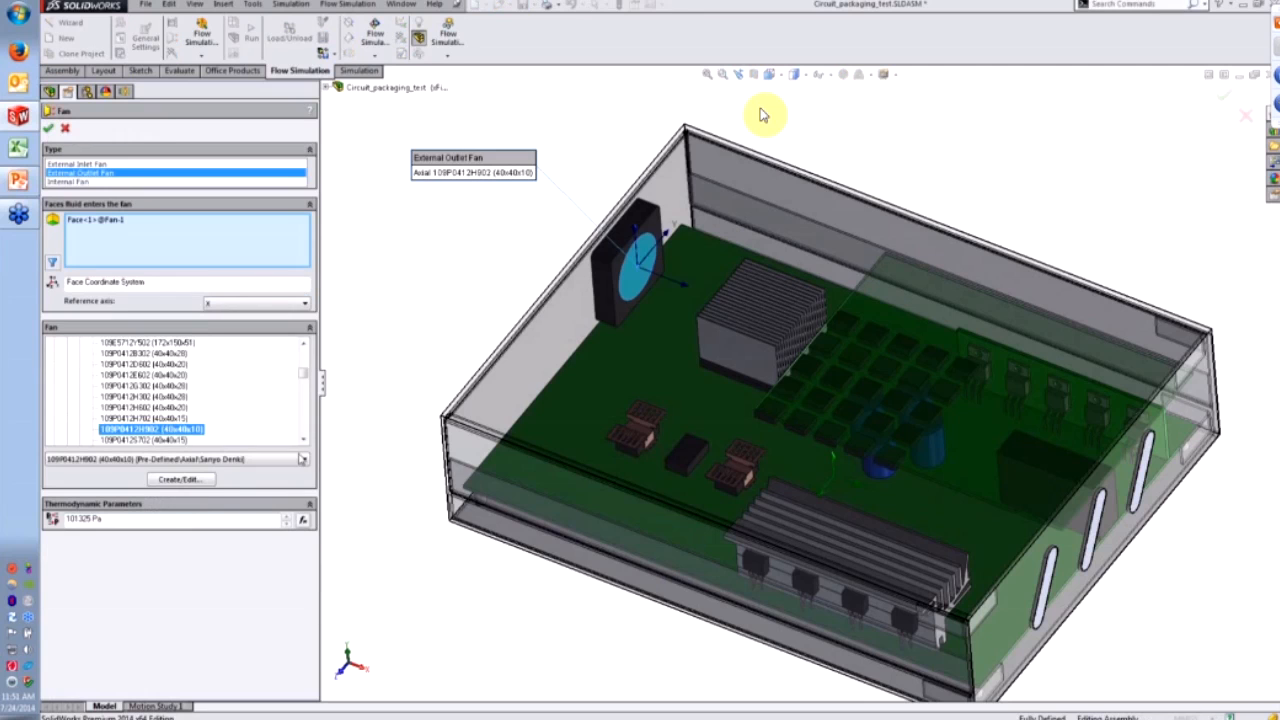
drag(303, 374, 305, 361)
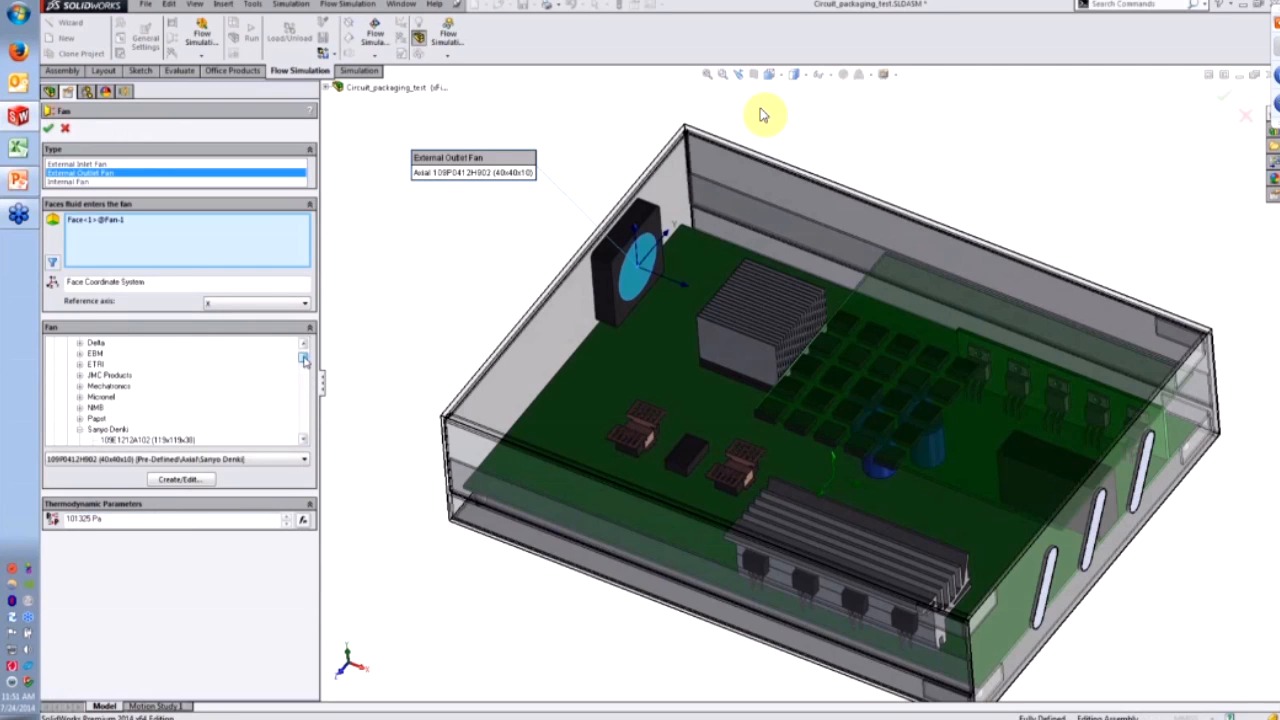
click(180, 480)
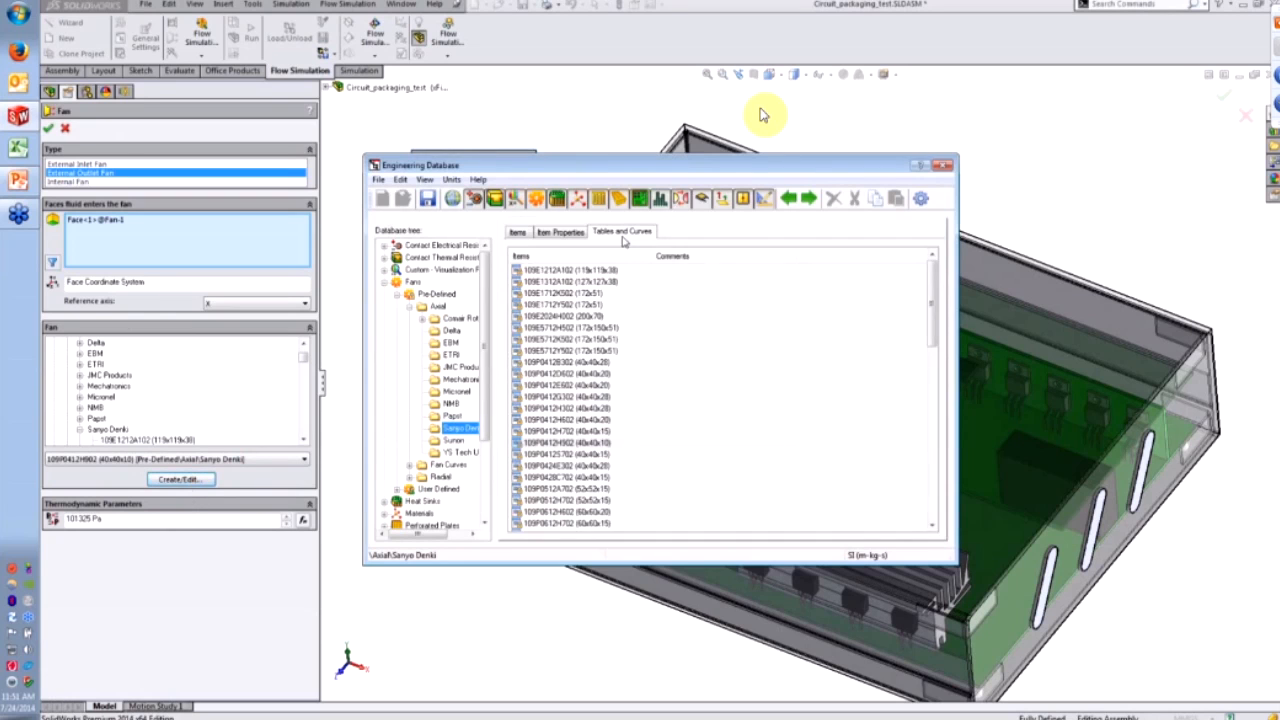
click(622, 234)
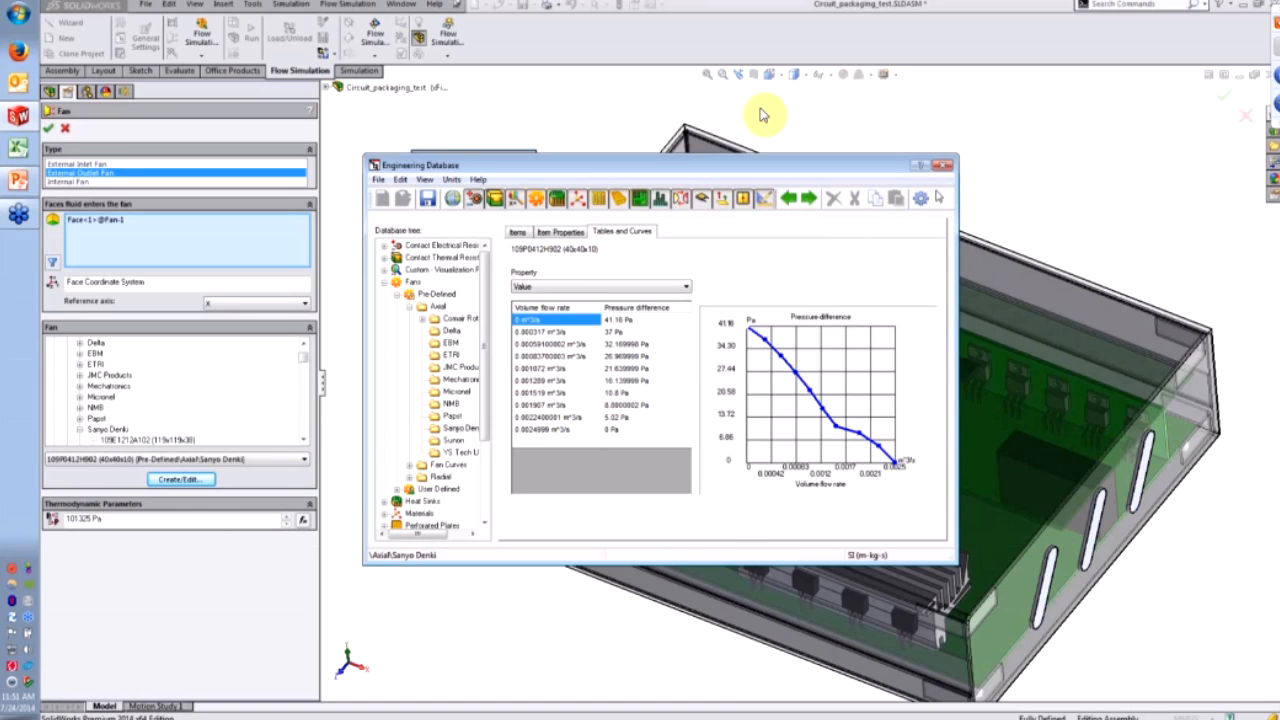
click(943, 165)
click(65, 131)
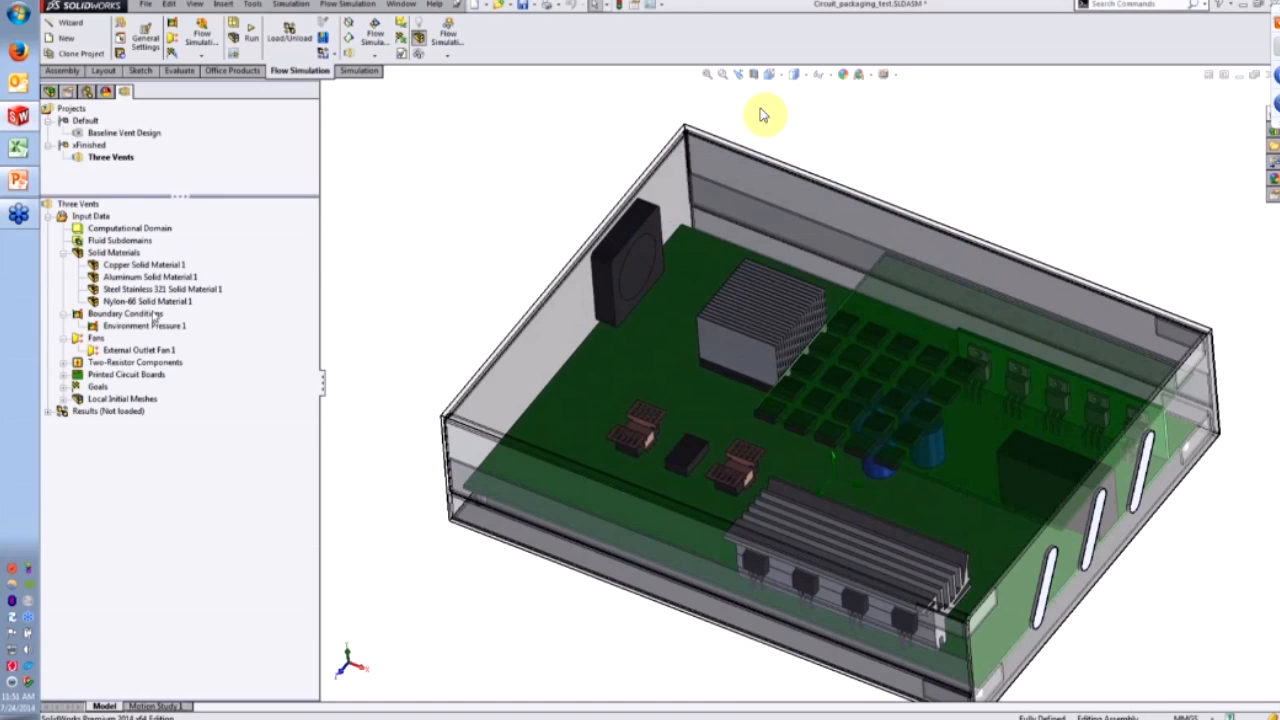
- Expand the printed circuit boards and open Printed Circuit Board 1's definition
click(64, 374)
click(120, 387)
right_click(118, 393)
click(178, 411)
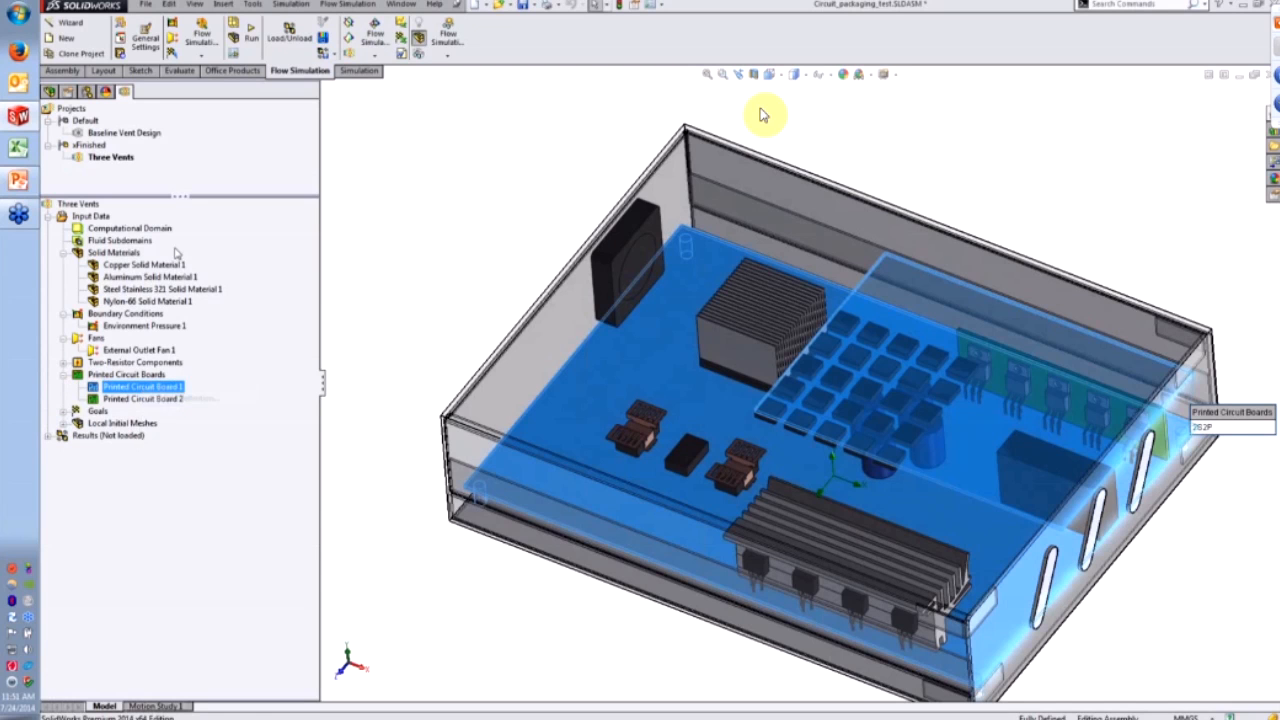
- Inspect the 2S2P board's conducting layers table and item properties in the Engineering Database, then close the board definition
click(203, 372)
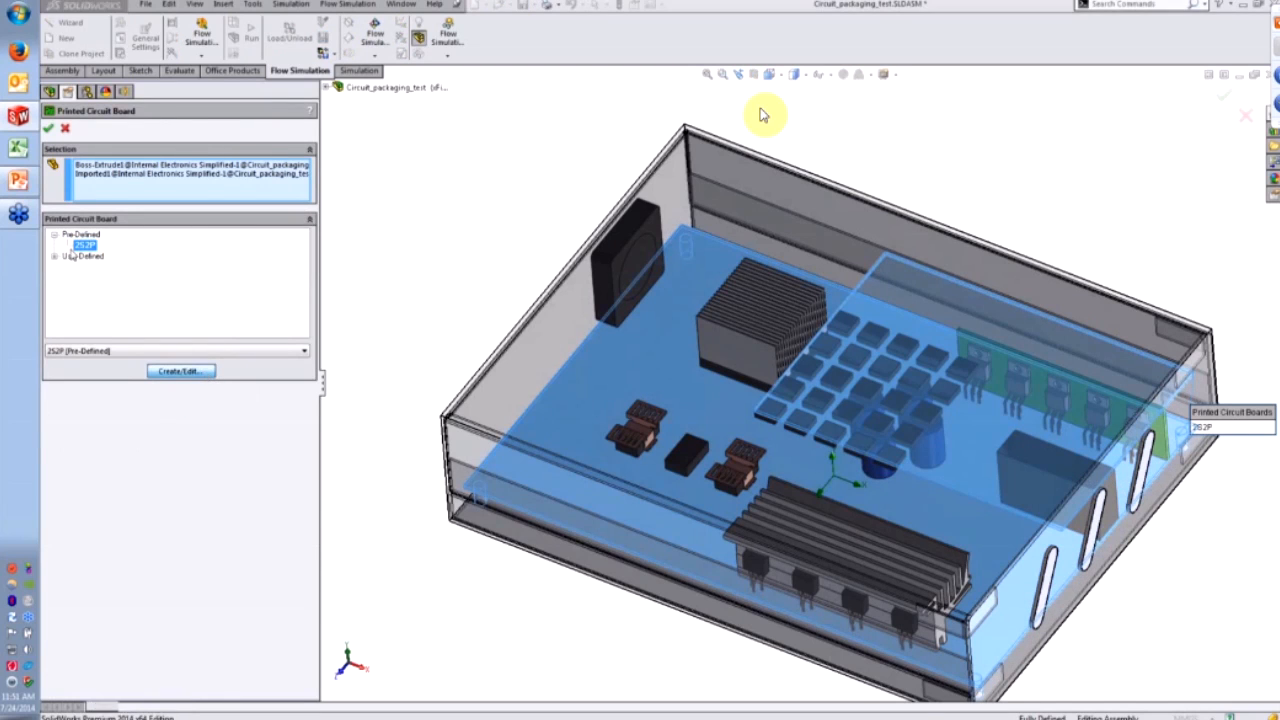
click(622, 232)
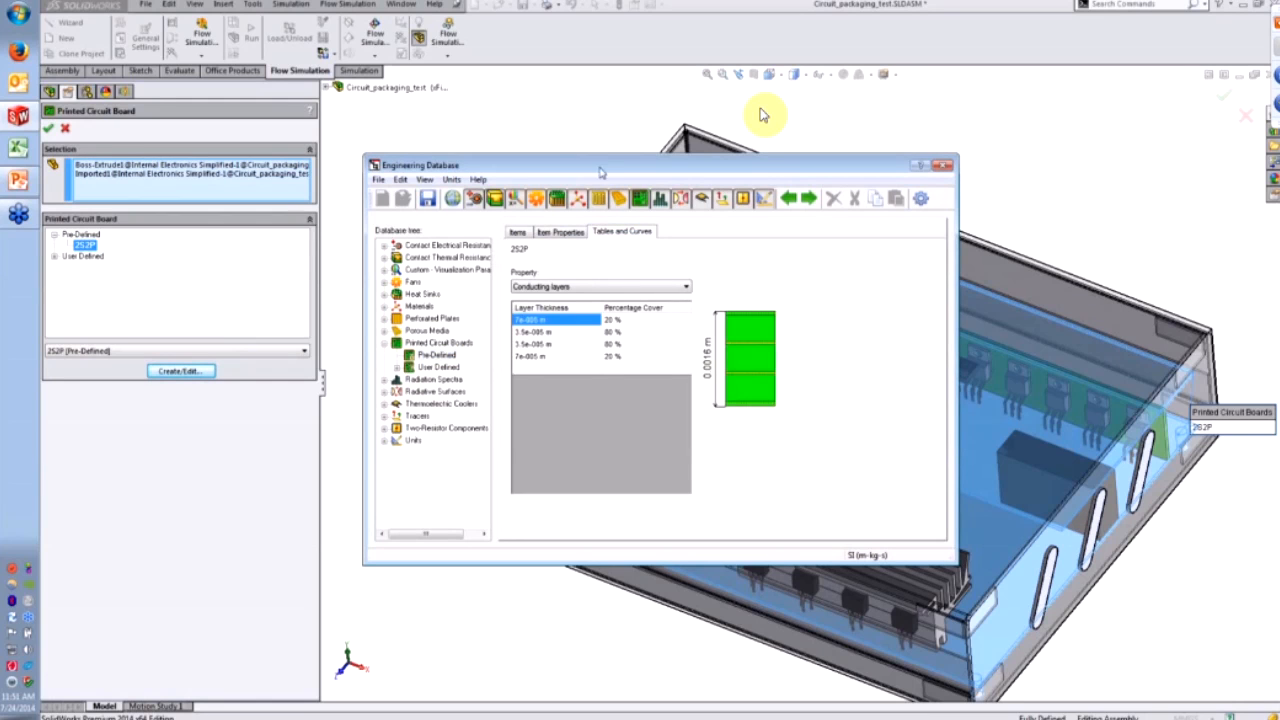
drag(603, 172, 368, 167)
click(326, 226)
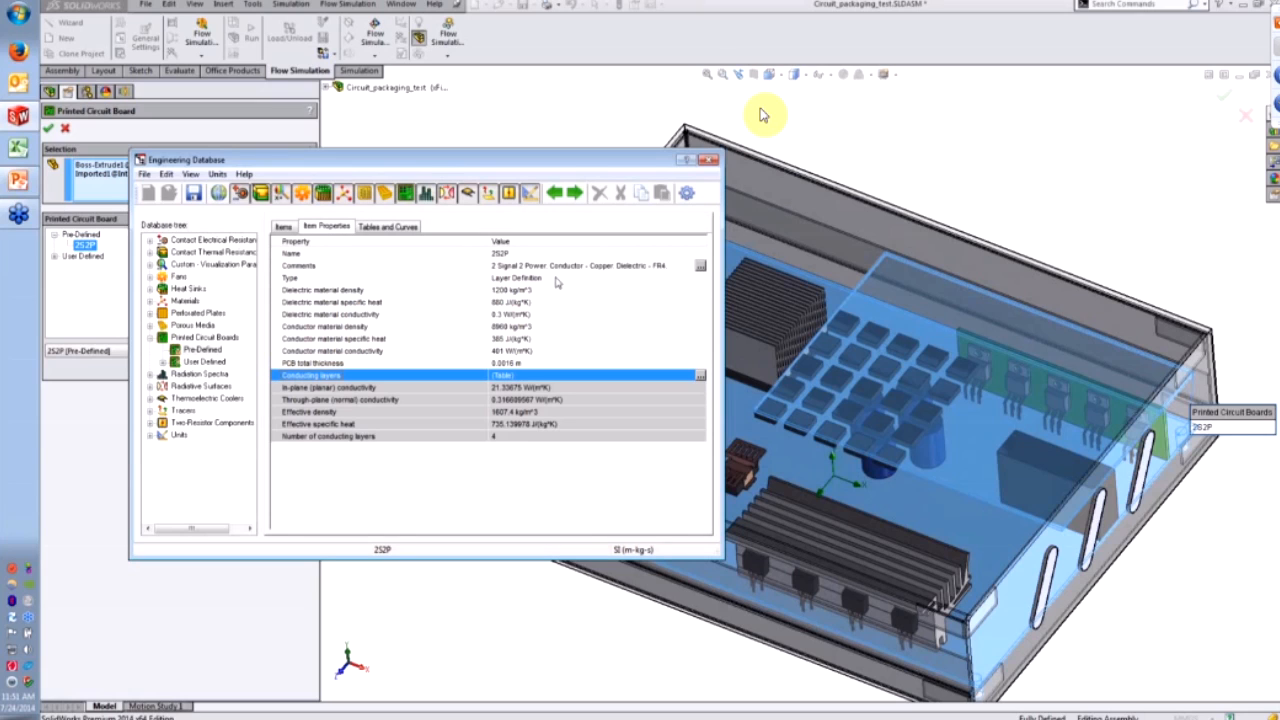
click(709, 159)
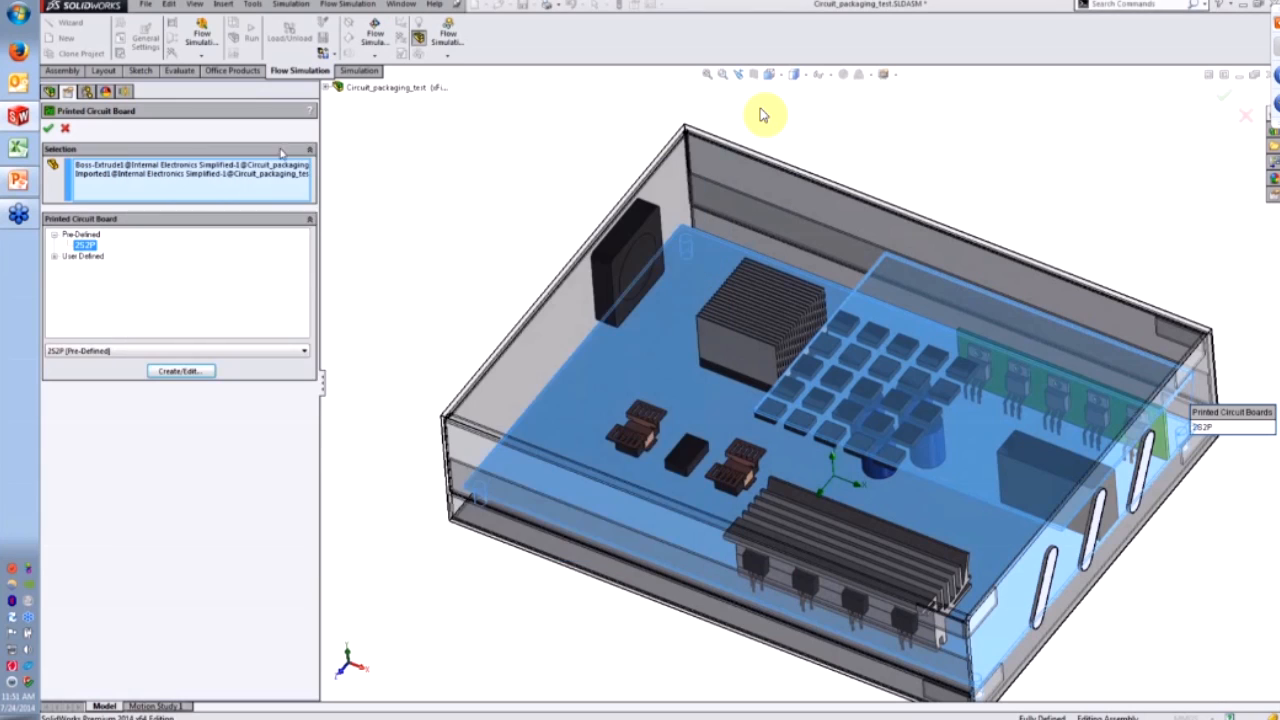
click(66, 129)
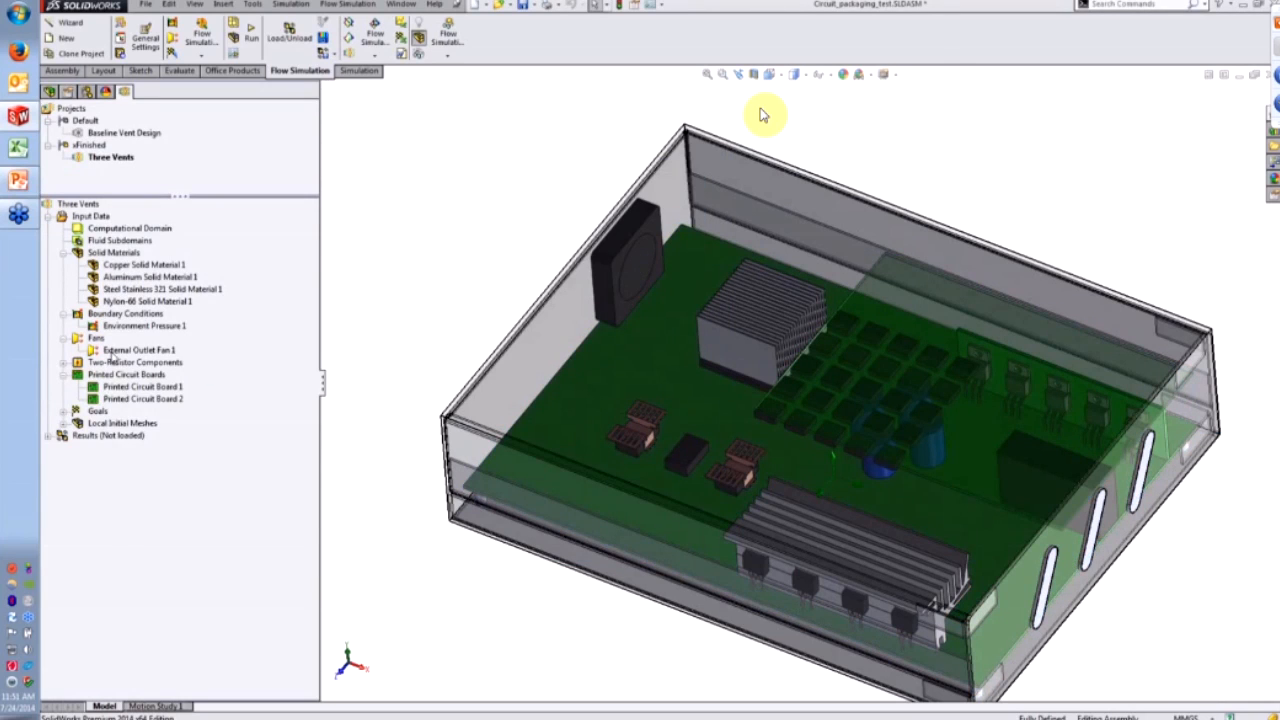
- Open Two-Resistor Component 1's definition and zoom in on the heat sink
click(63, 362)
click(104, 374)
right_click(116, 375)
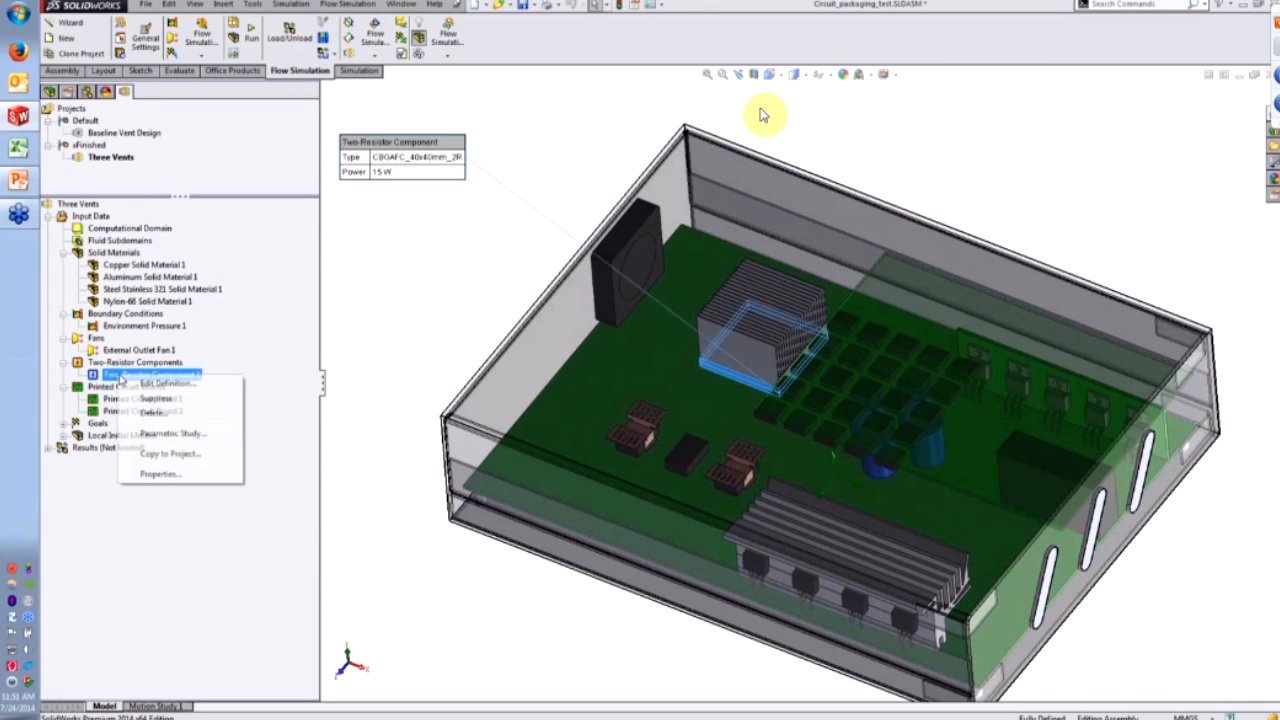
click(150, 384)
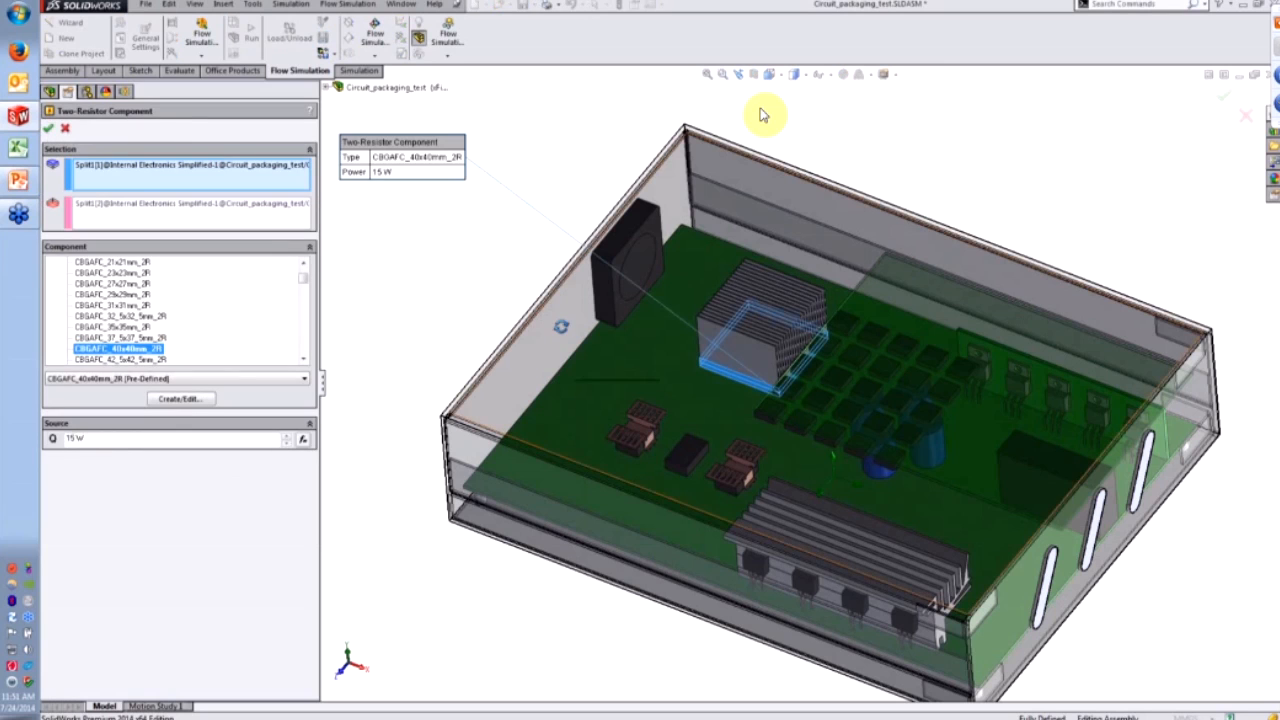
middle_drag(567, 282, 586, 343)
scroll(586, 343, down, 2)
drag(550, 316, 623, 147)
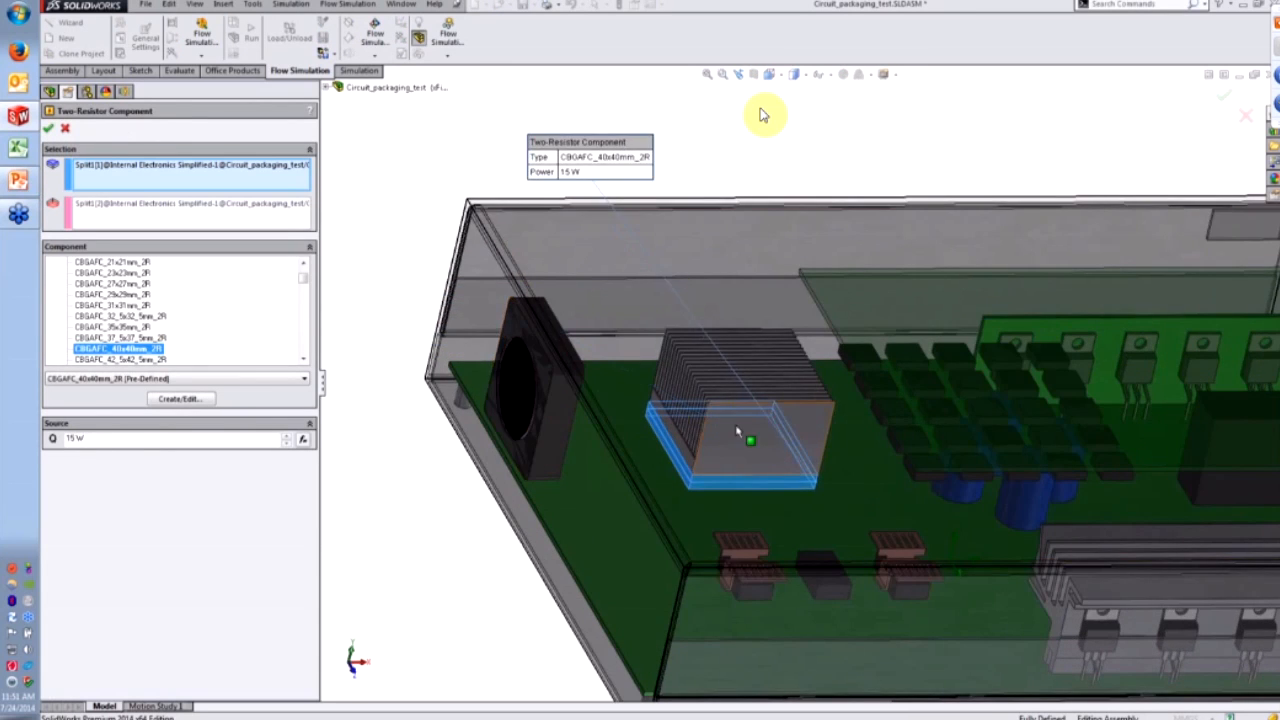
- View the 15 W CBGAFC_40x40mm_2R item properties in the Engineering Database, then close the component definition
click(180, 398)
click(557, 229)
drag(555, 165, 268, 266)
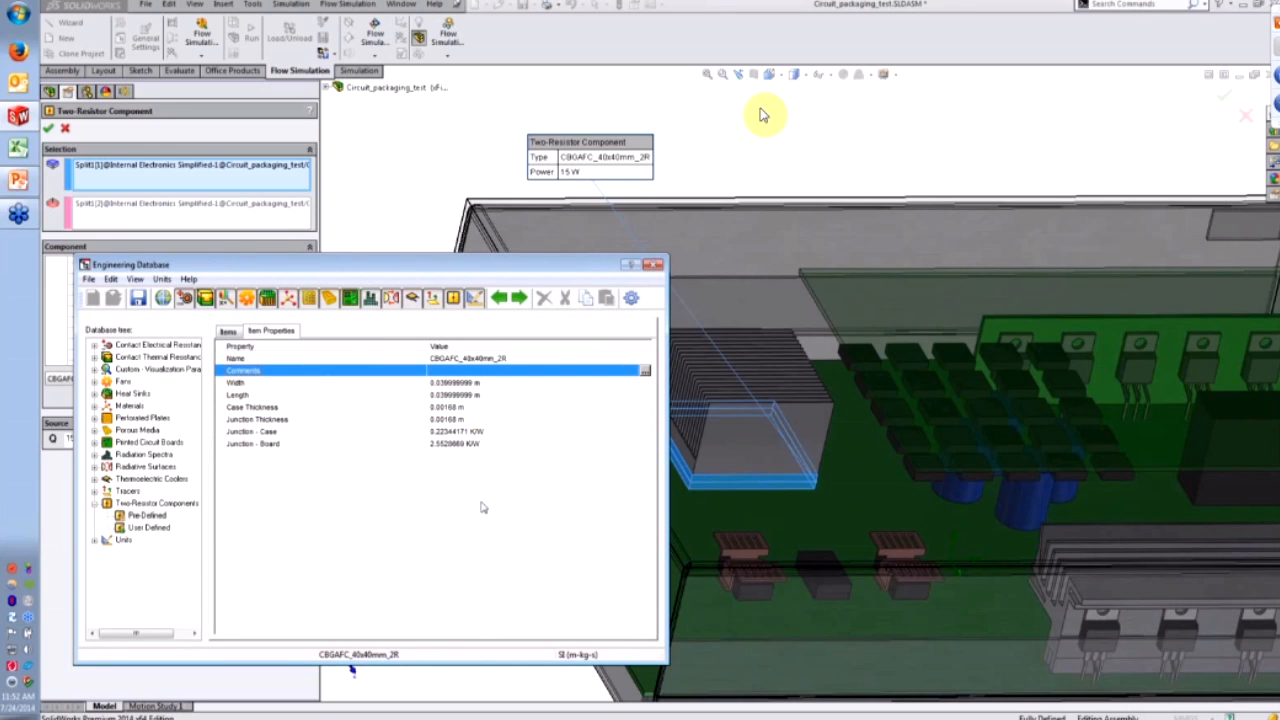
click(652, 265)
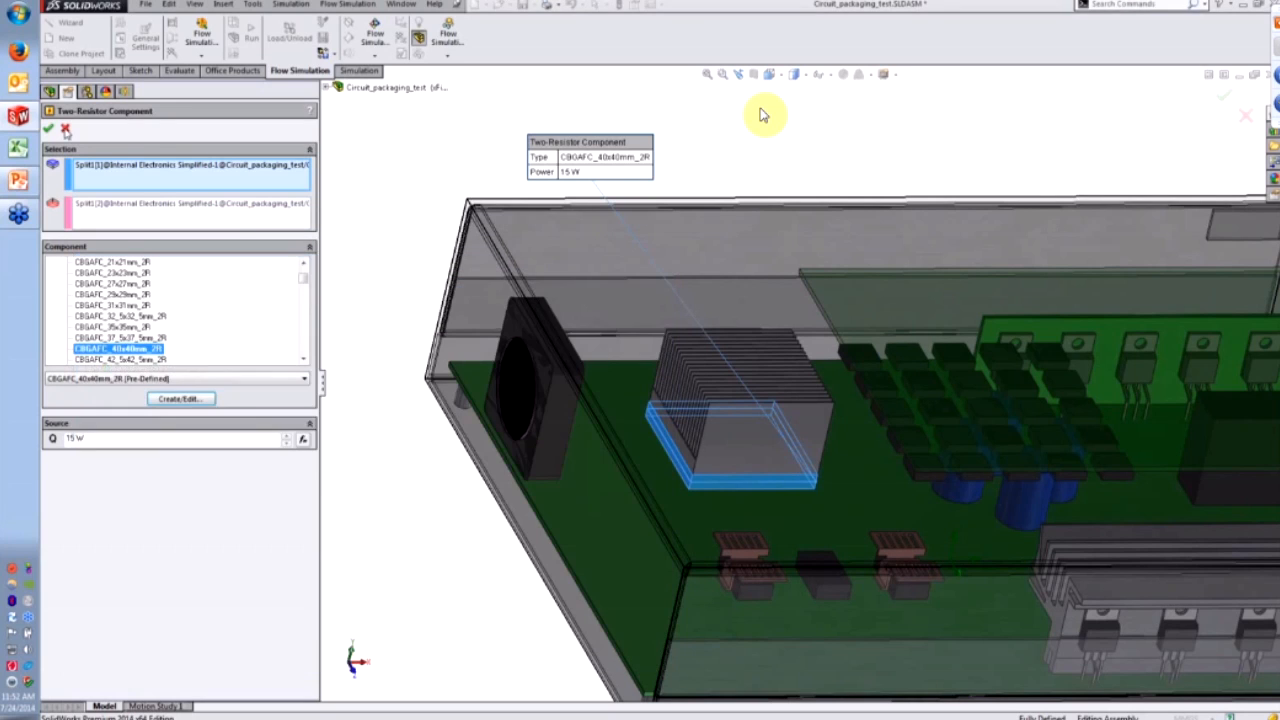
click(66, 131)
- Return to an overall view and expand Goals to select GG Bulk Av Temperature (Fluid) 1
scroll(774, 291, up, 5)
middle_drag(774, 291, 862, 442)
click(64, 424)
click(137, 439)
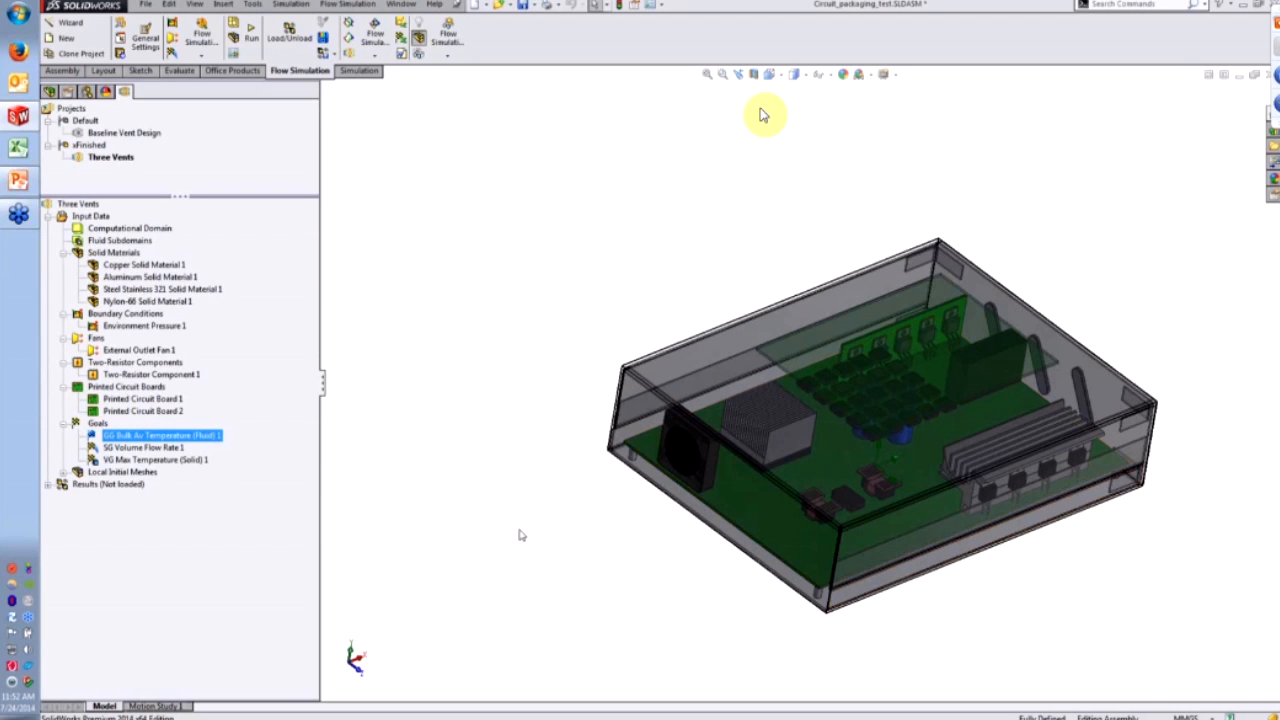
- Review the VG Max Temperature (Solid) 1 goal definition and close it unchanged
click(160, 448)
click(163, 459)
right_click(166, 460)
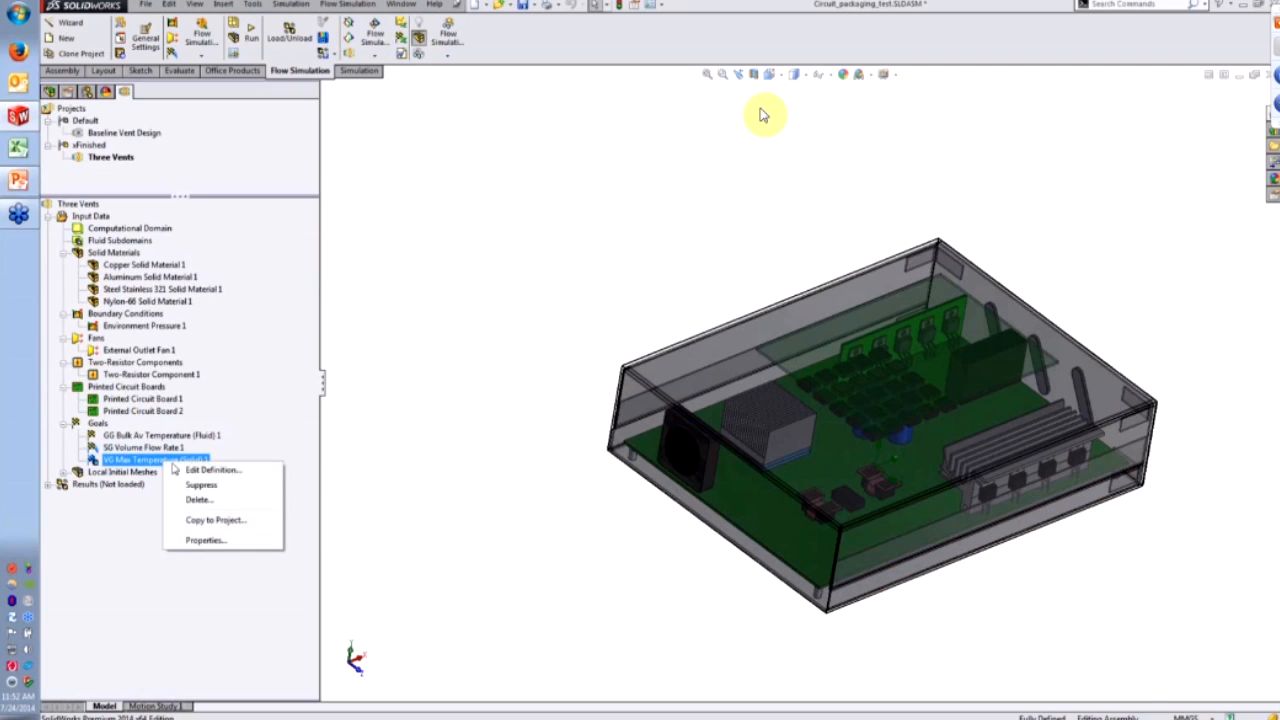
click(180, 470)
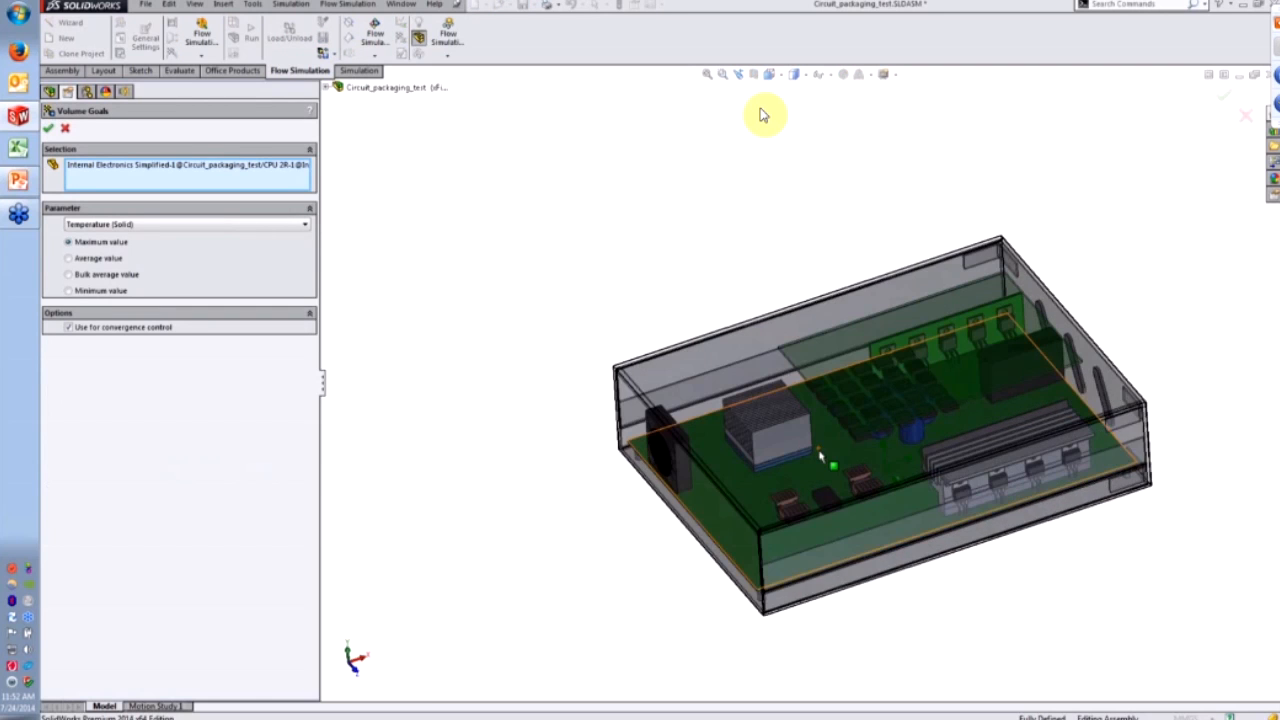
scroll(819, 451, down, 2)
middle_drag(740, 482, 740, 450)
scroll(737, 450, down, 3)
scroll(720, 509, down, 2)
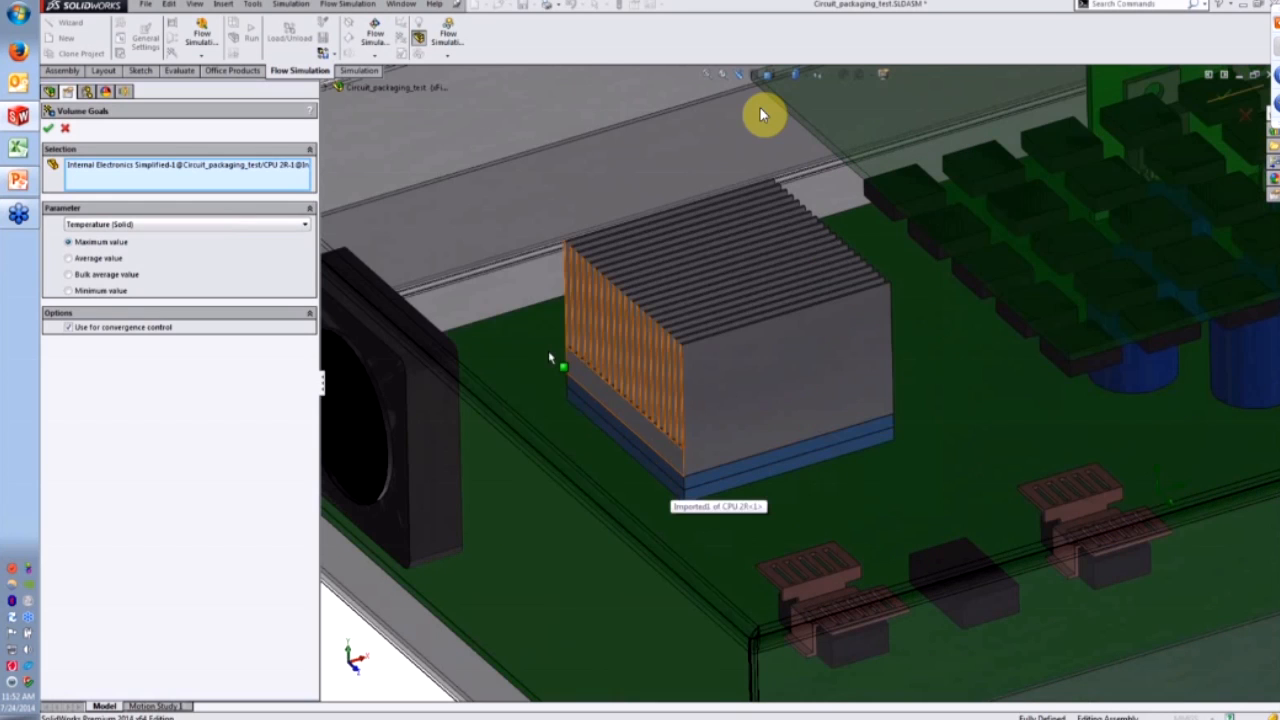
click(65, 130)
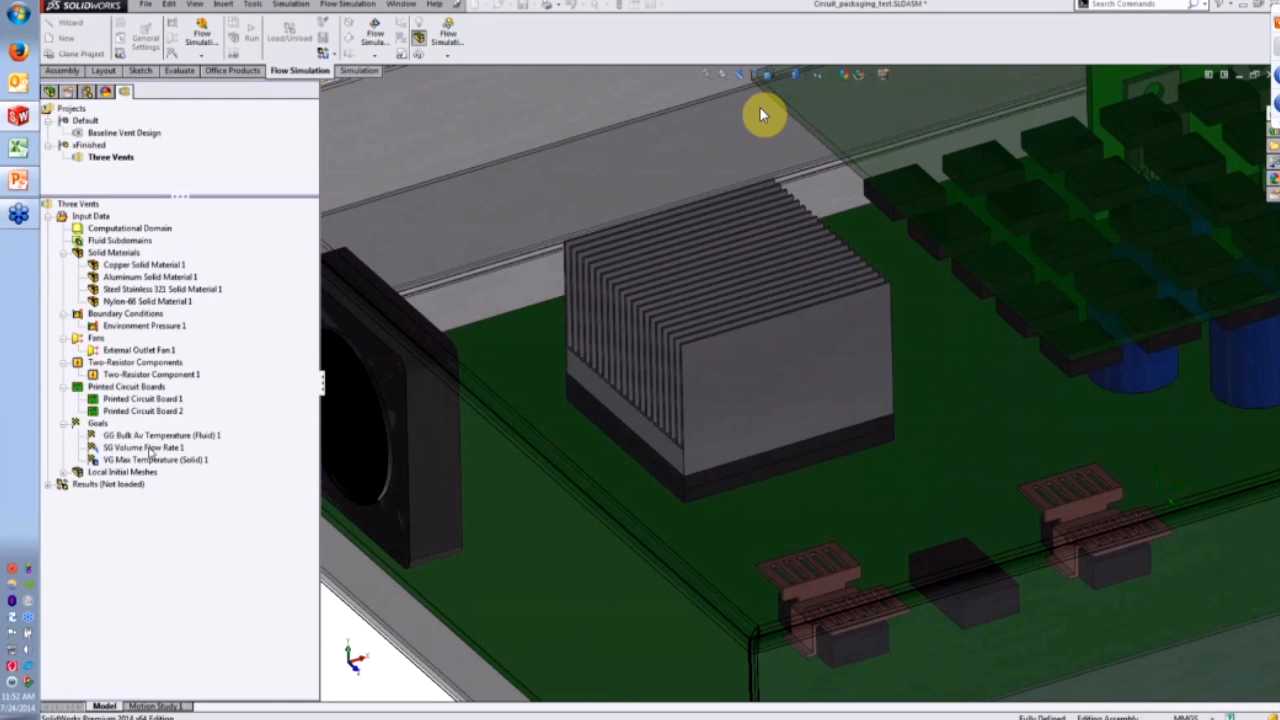
- Review the SG Volume Flow Rate 1 and global goal definitions, closing each without changes
click(149, 448)
right_click(149, 448)
click(200, 457)
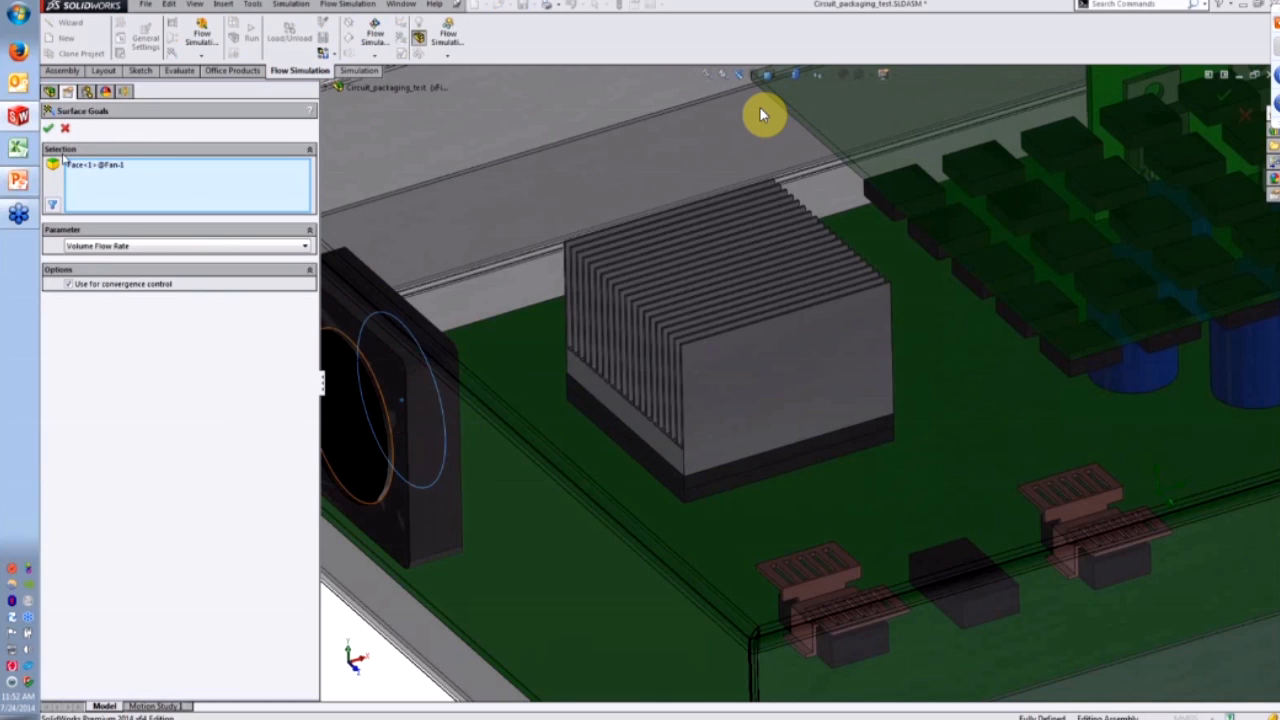
click(62, 131)
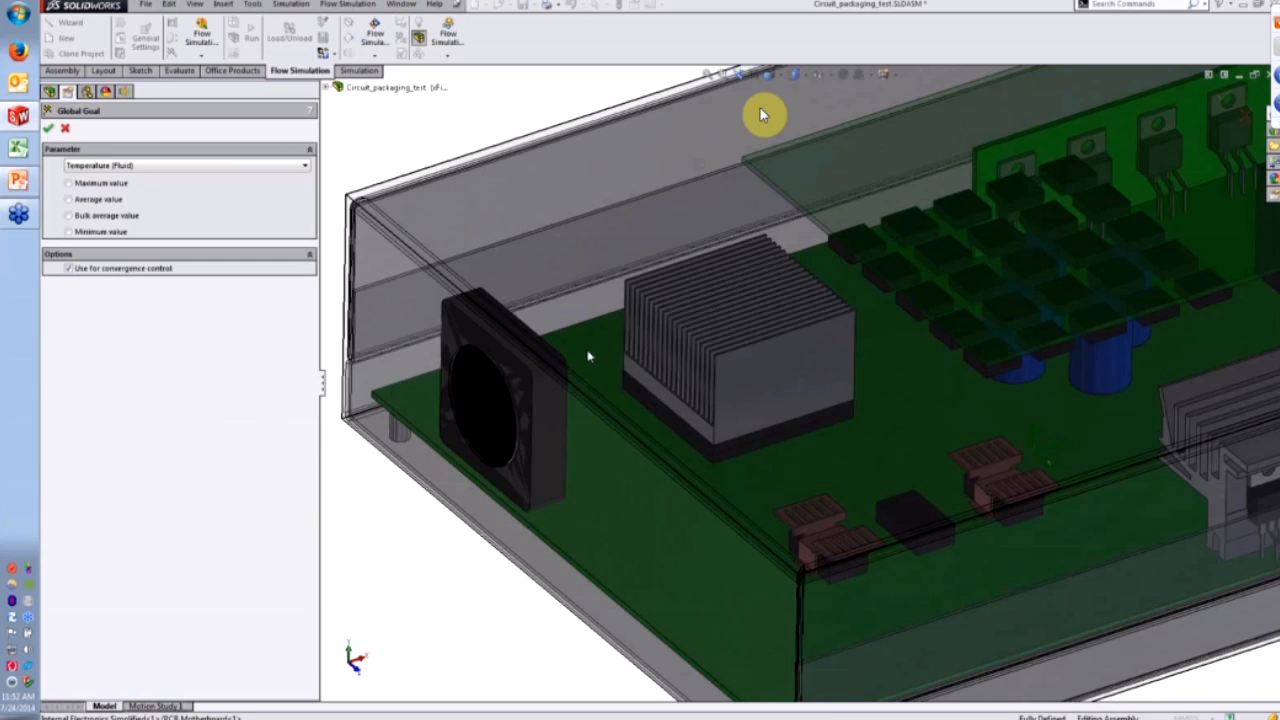
scroll(588, 350, up, 6)
scroll(1076, 357, down, 2)
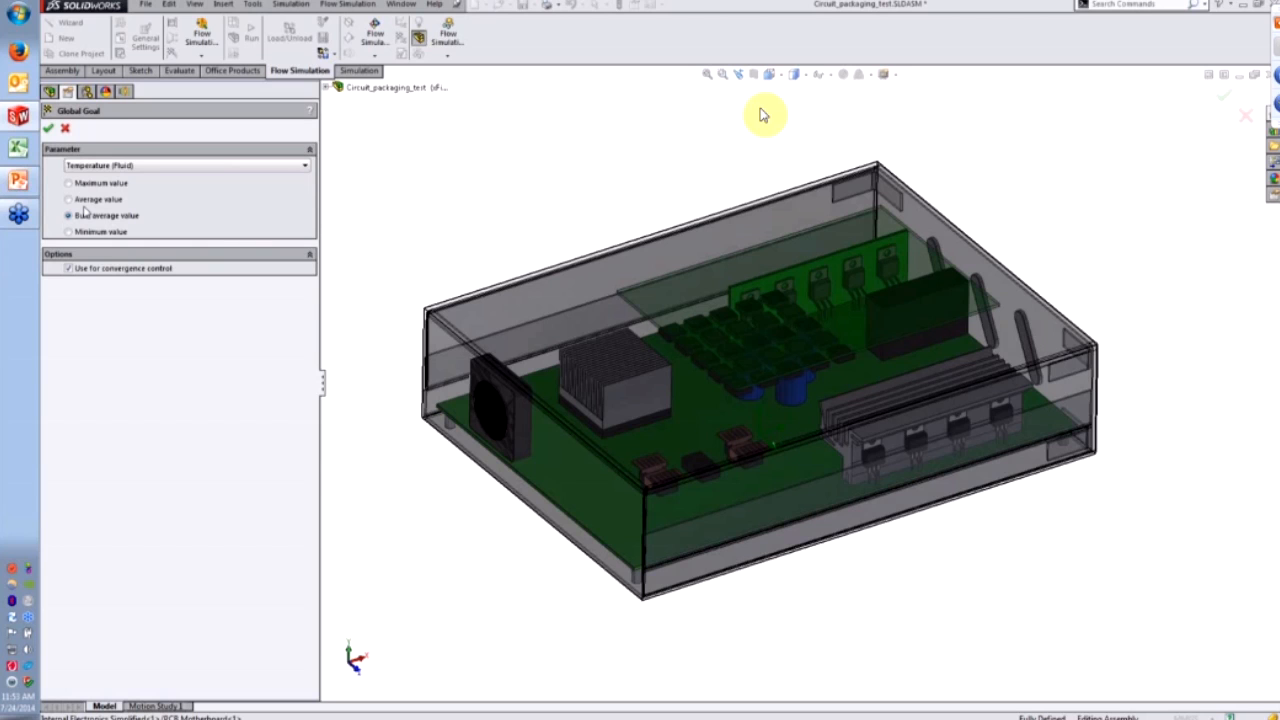
click(65, 127)
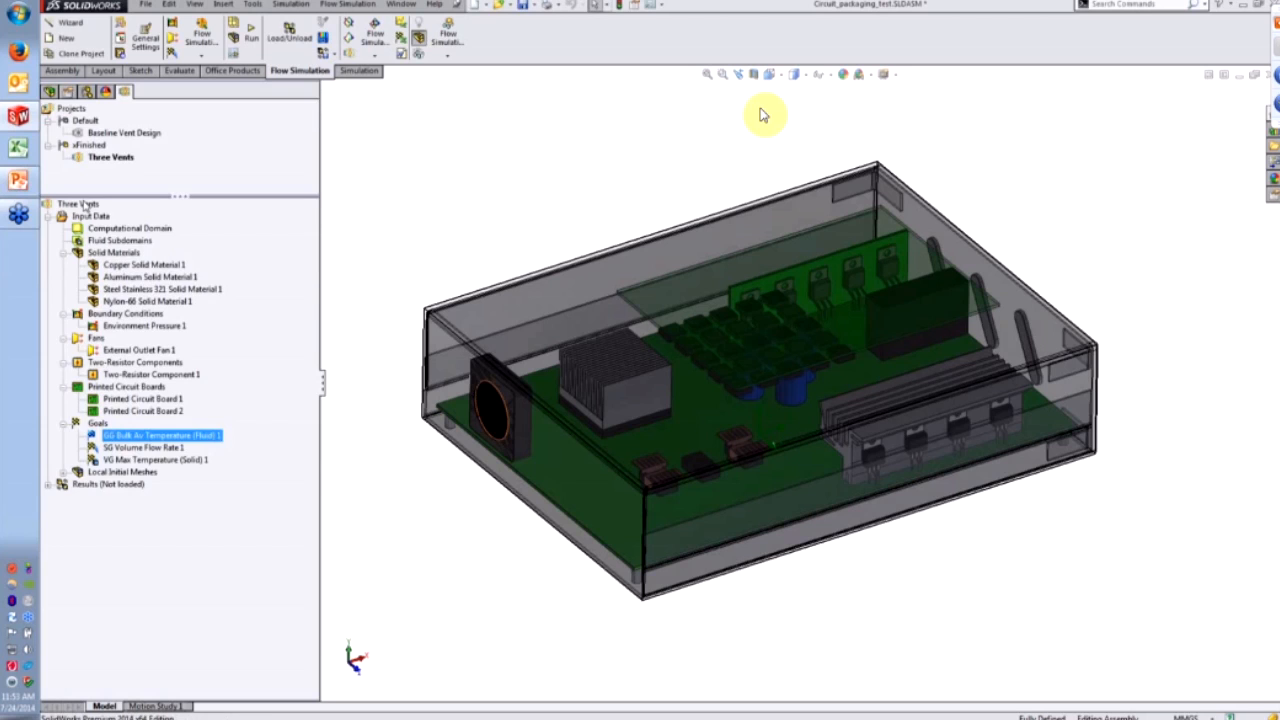
- Collapse Input Data, load the test solve results, and advance to the Flow Simulation: Results slide
click(49, 216)
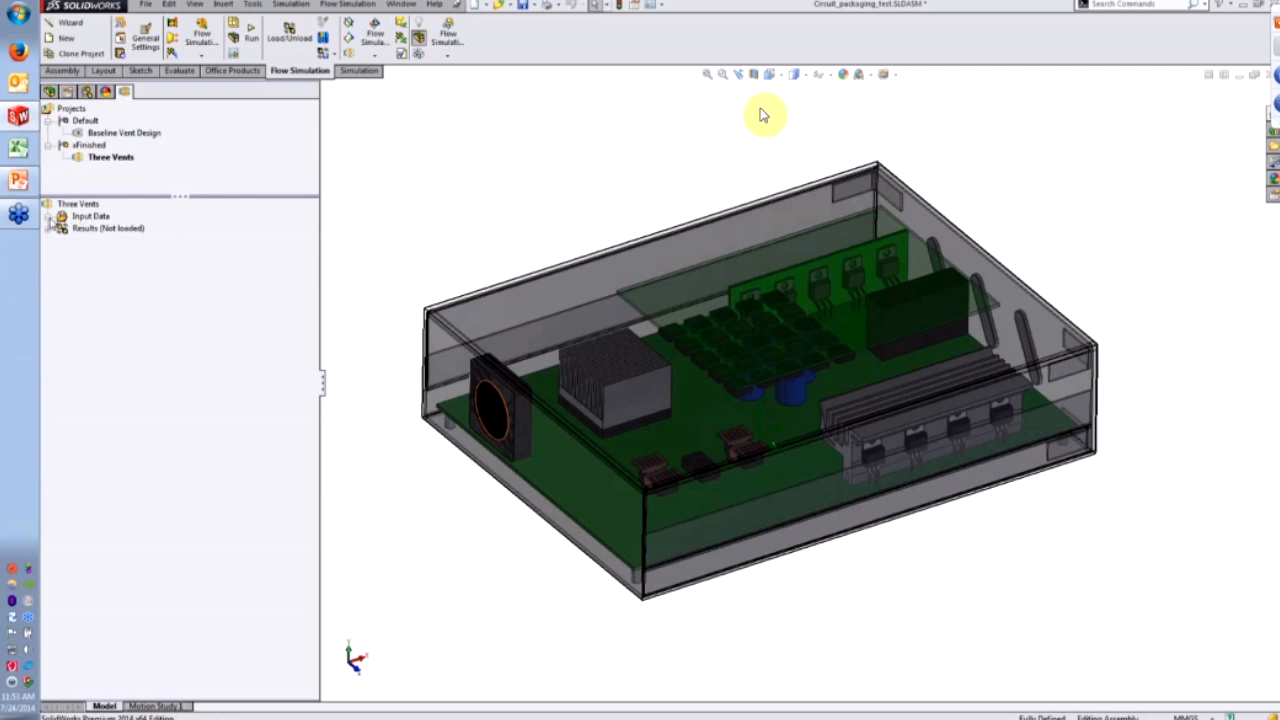
click(289, 40)
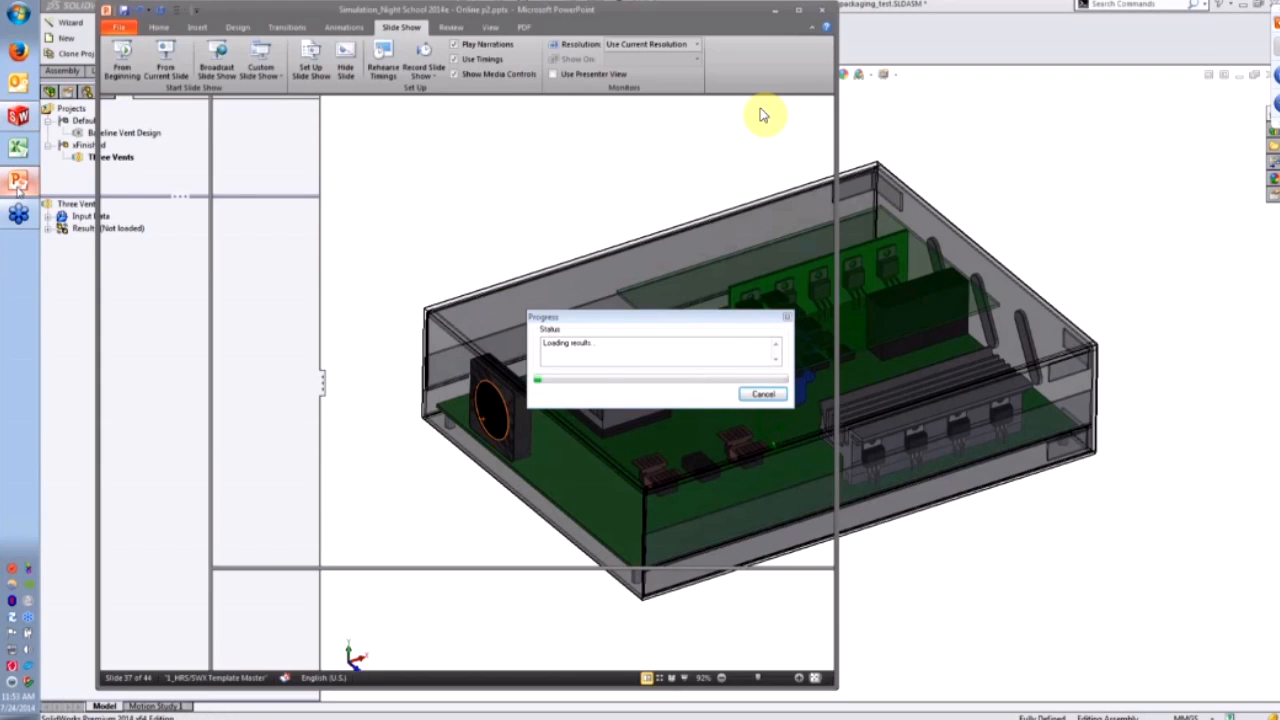
key(Right)
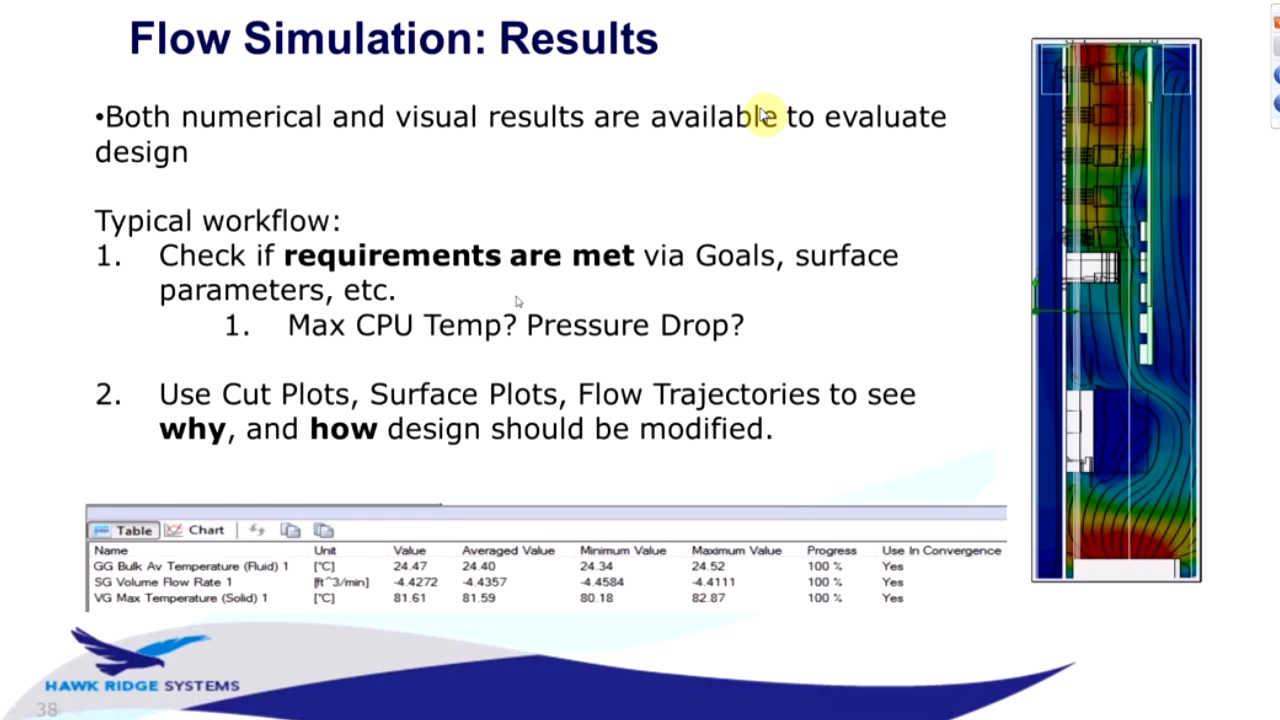